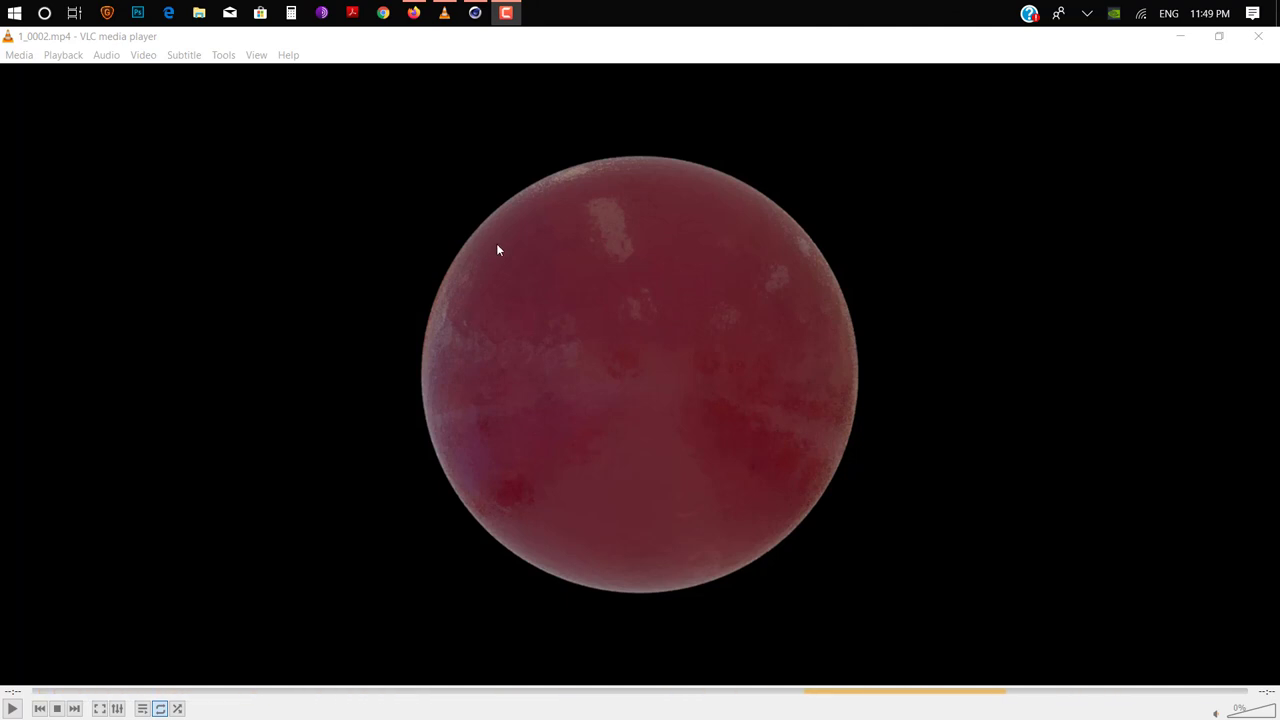
- Play the reference clip 1_0002.mp4 of the pink blob and pause it at 00:03
{"action": "left_click", "coordinate": [421, 310]}
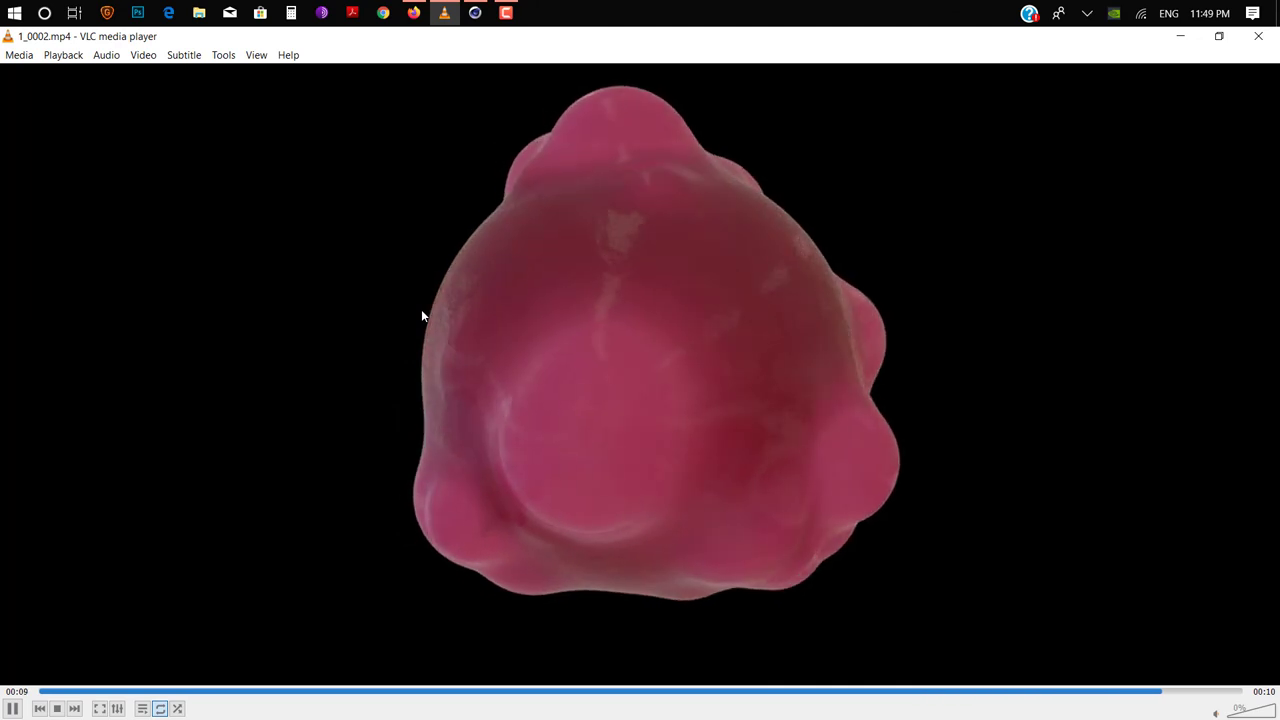
{"action": "key", "text": "space"}
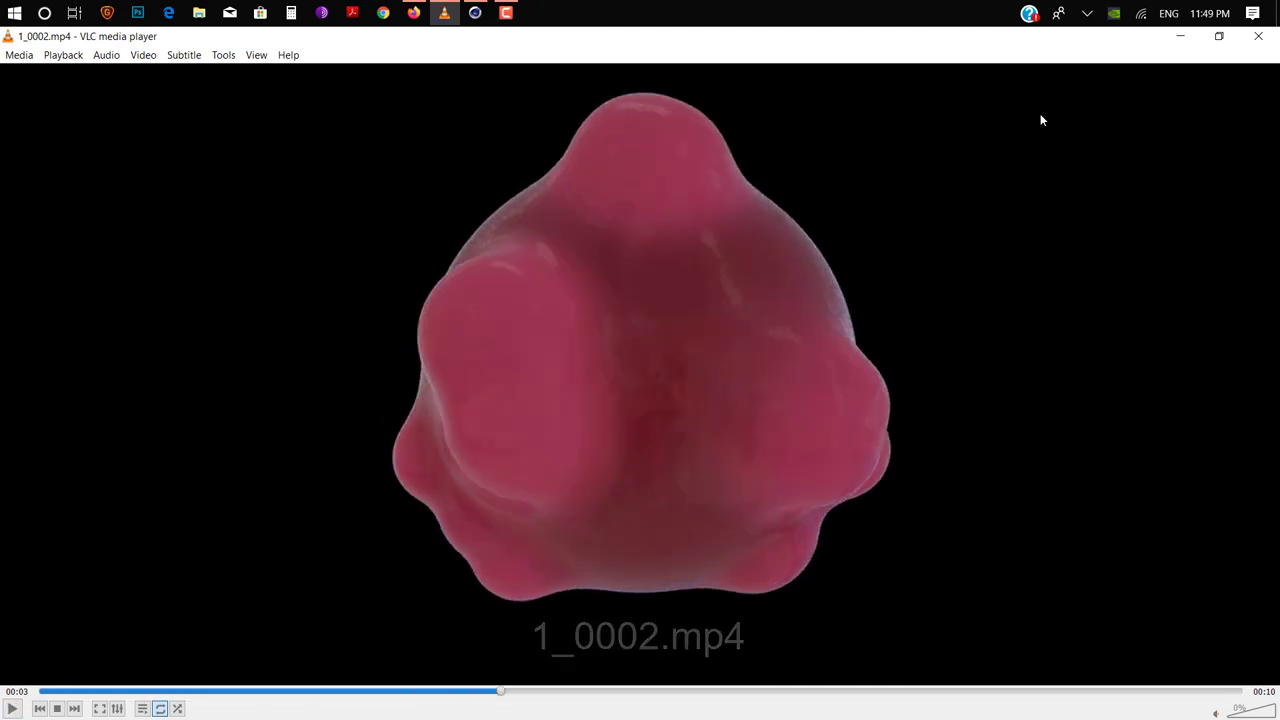
- Add a sphere in Cinema 4D and scale it to about 128.42 cm radius
{"action": "left_click", "coordinate": [1181, 38]}
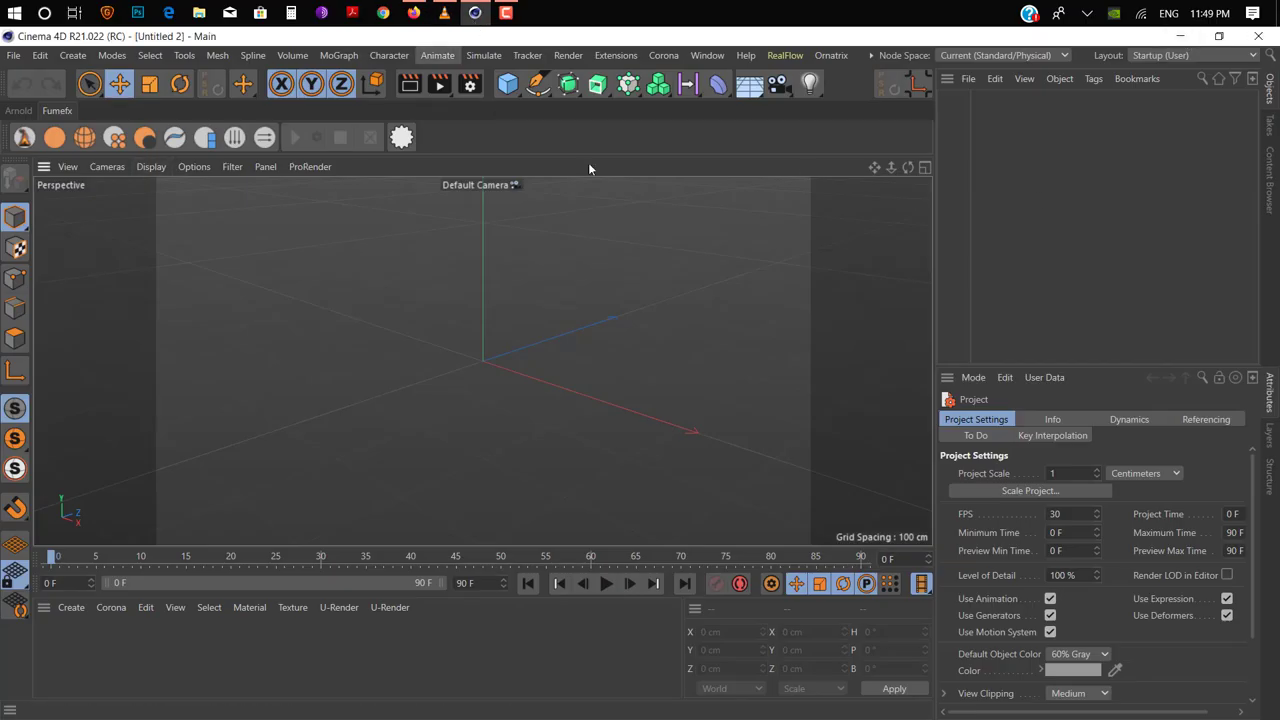
{"action": "left_click", "coordinate": [508, 83]}
{"action": "left_click", "coordinate": [827, 136]}
{"action": "key", "text": "t"}
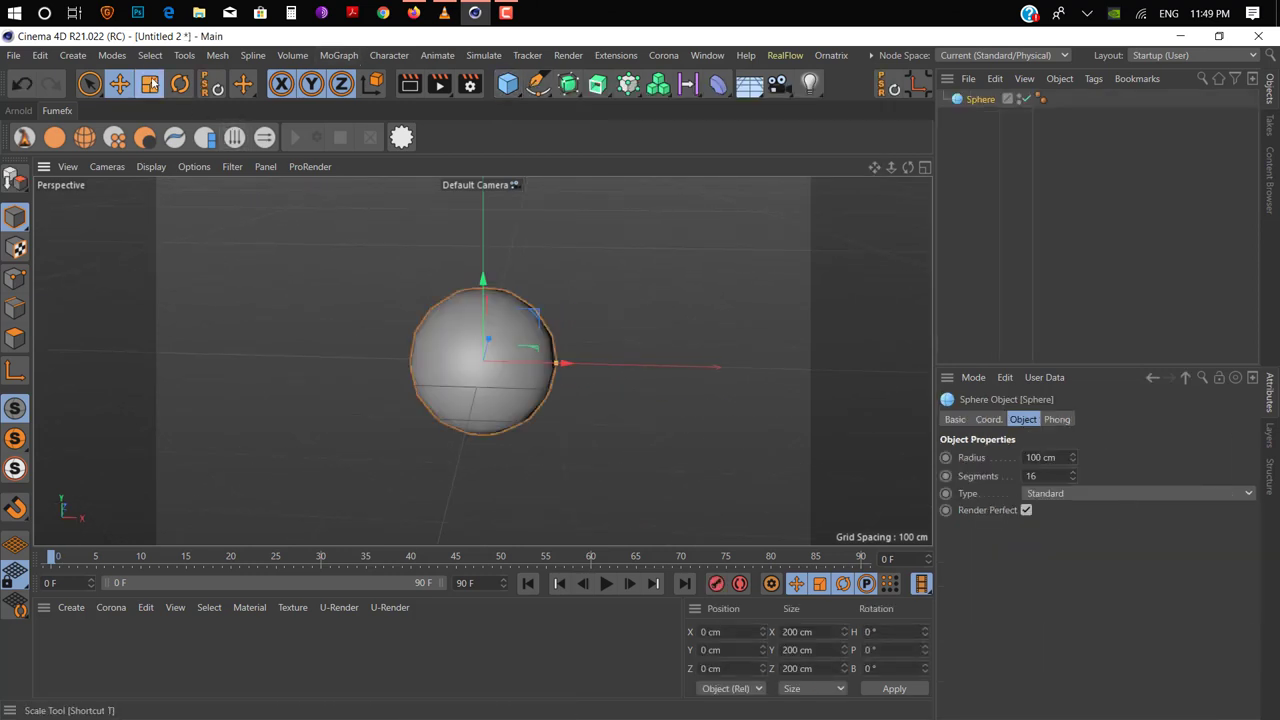
{"action": "left_click_drag", "start_coordinate": [557, 300], "coordinate": [456, 343]}
- Set the sphere to Hexahedron type with 19 segments and name it ref
{"action": "left_click", "coordinate": [456, 343]}
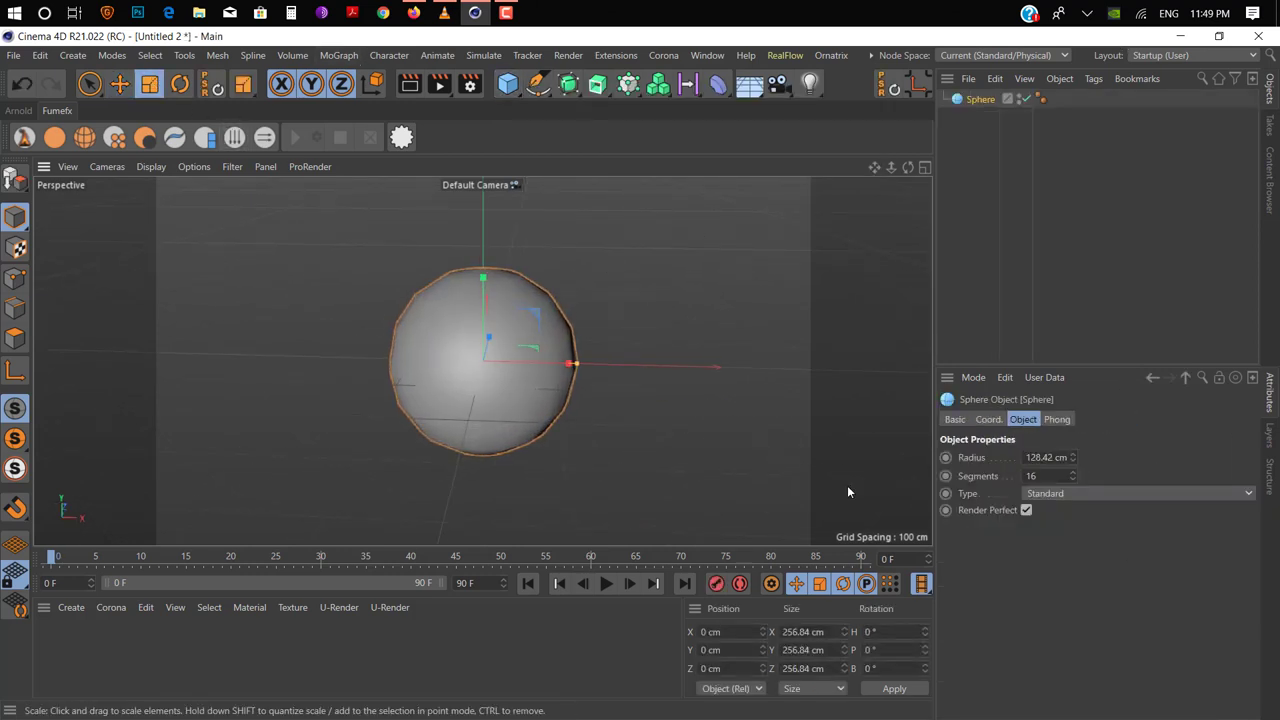
{"action": "left_click", "coordinate": [1054, 493]}
{"action": "left_click", "coordinate": [1086, 540]}
{"action": "double_click", "coordinate": [1030, 476]}
{"action": "type", "text": "ref"}
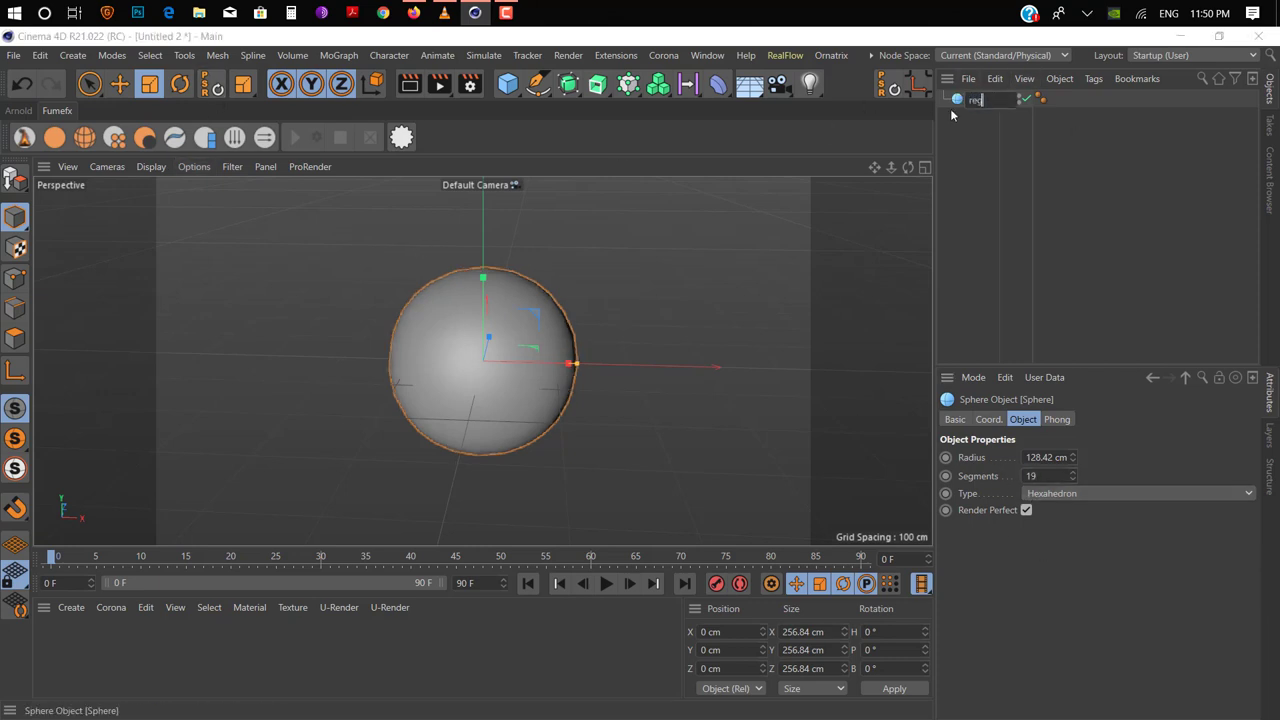
{"action": "scroll", "coordinate": [500, 340], "scroll_direction": "up", "scroll_amount": 3}
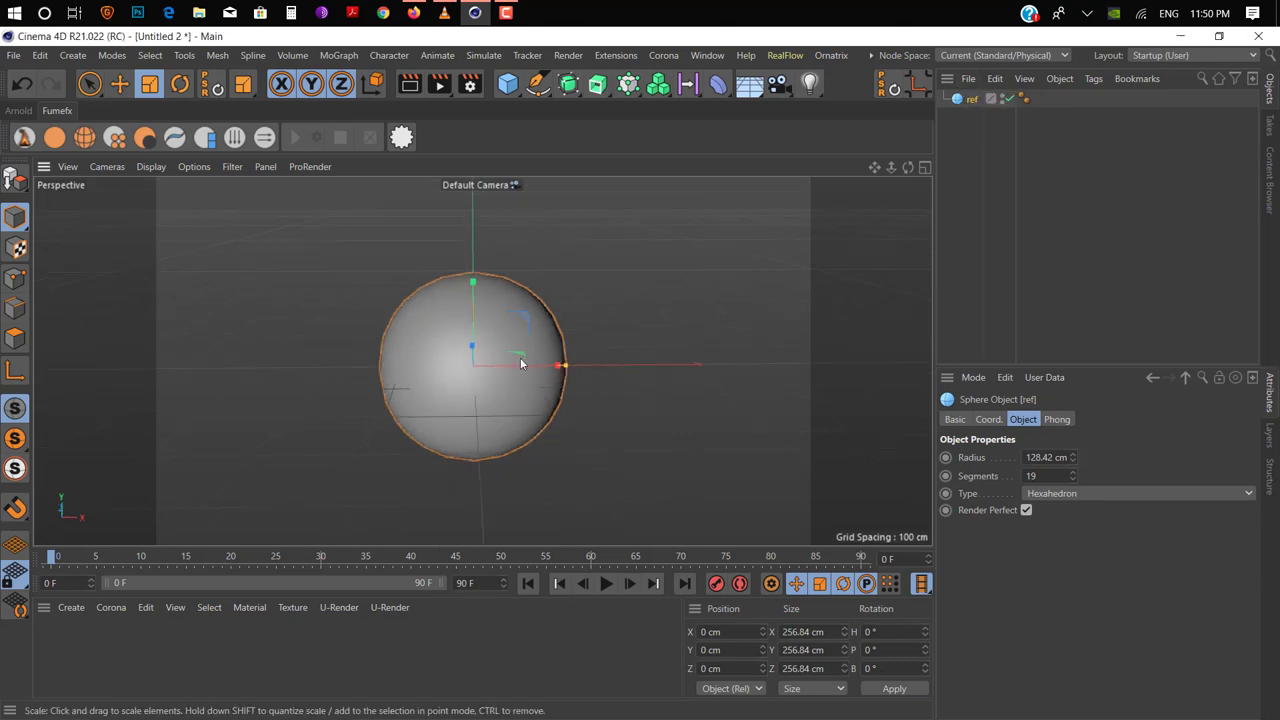
{"action": "left_click", "coordinate": [628, 83]}
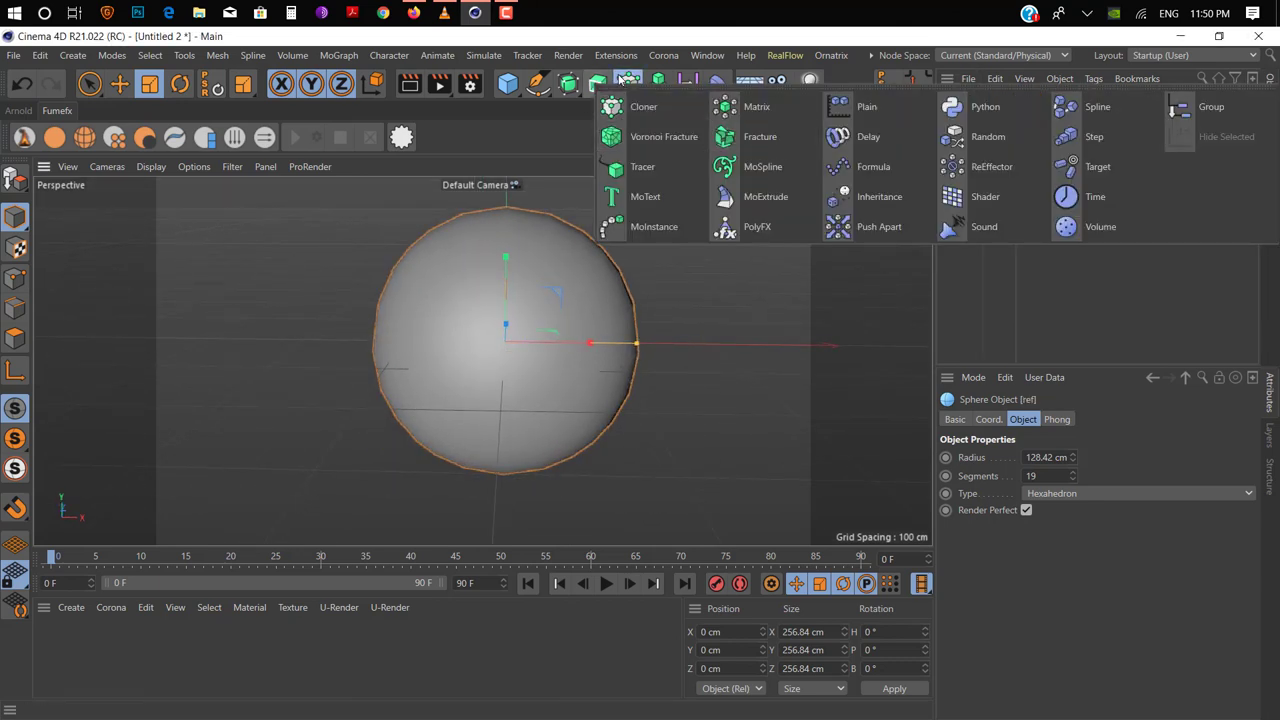
{"action": "left_click", "coordinate": [335, 56]}
{"action": "left_click", "coordinate": [686, 104]}
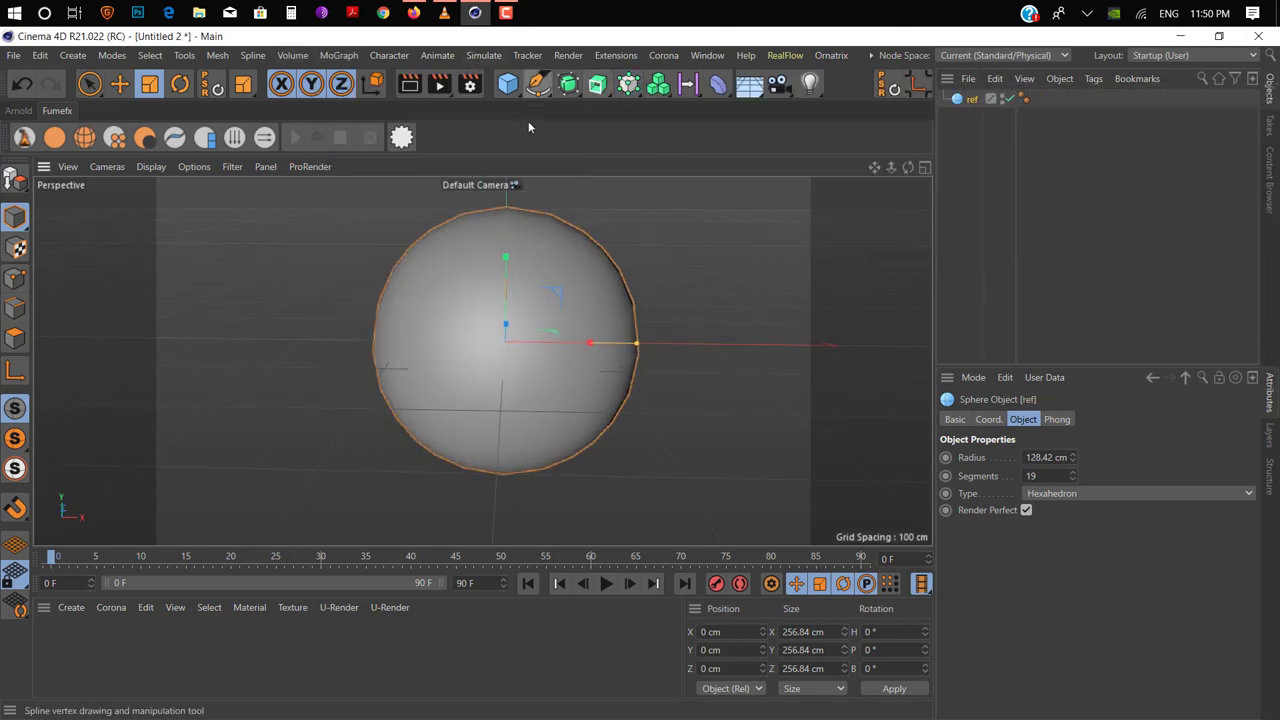
{"action": "left_click", "coordinate": [628, 88]}
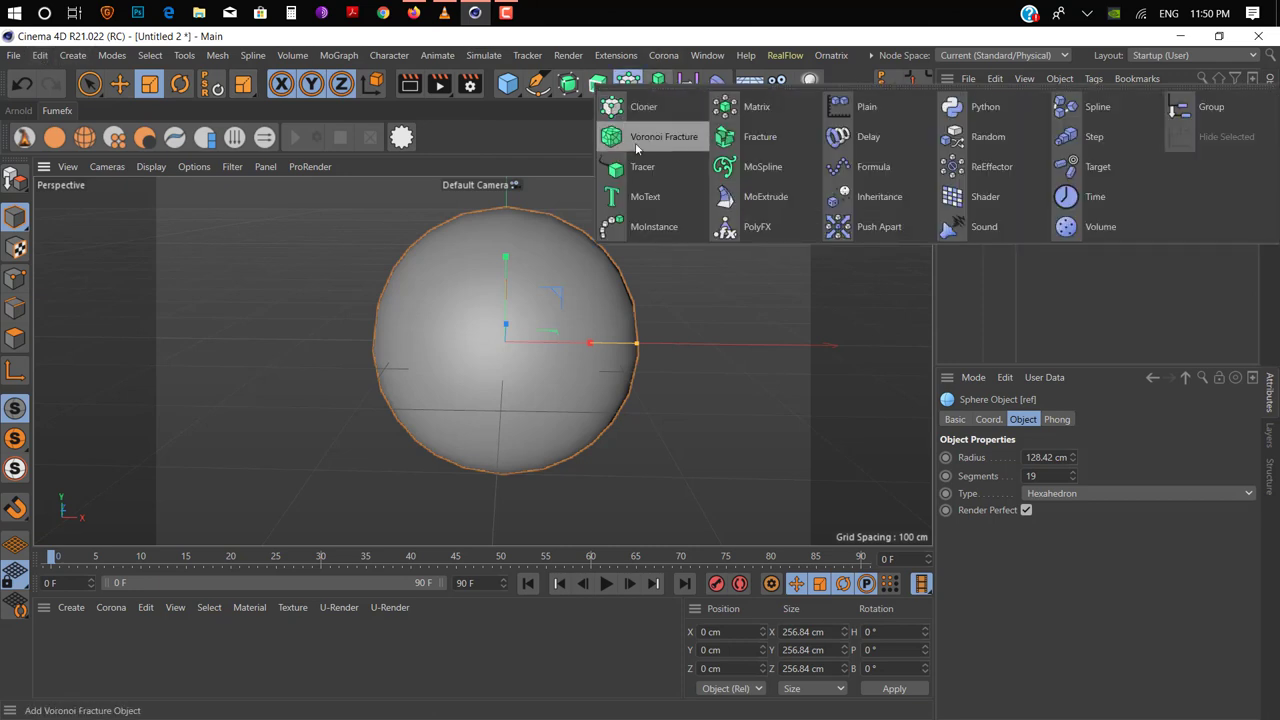
- Add a Matrix in Object mode scattering 100 points over the ref sphere
{"action": "left_click", "coordinate": [758, 103]}
{"action": "left_click", "coordinate": [1058, 458]}
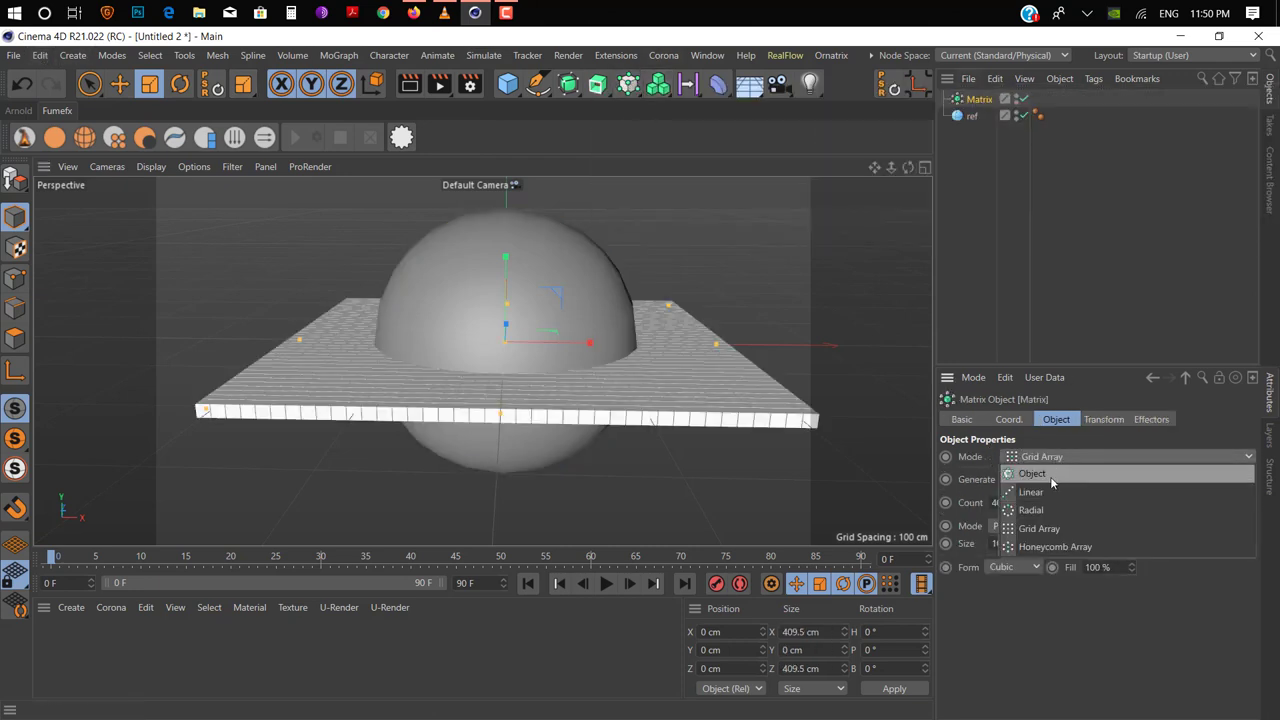
{"action": "left_click", "coordinate": [1050, 472]}
{"action": "left_click_drag", "start_coordinate": [1030, 503], "coordinate": [1030, 503]}
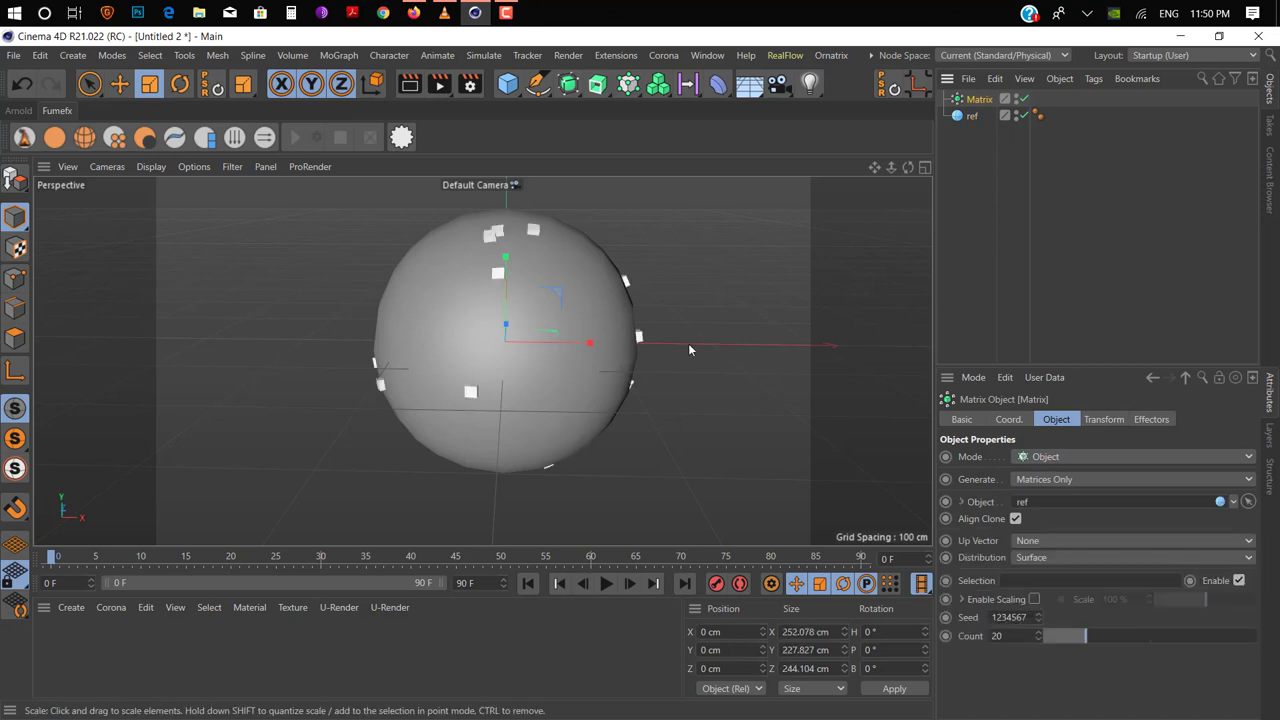
{"action": "left_click_drag", "start_coordinate": [688, 343], "coordinate": [704, 316], "text": "alt"}
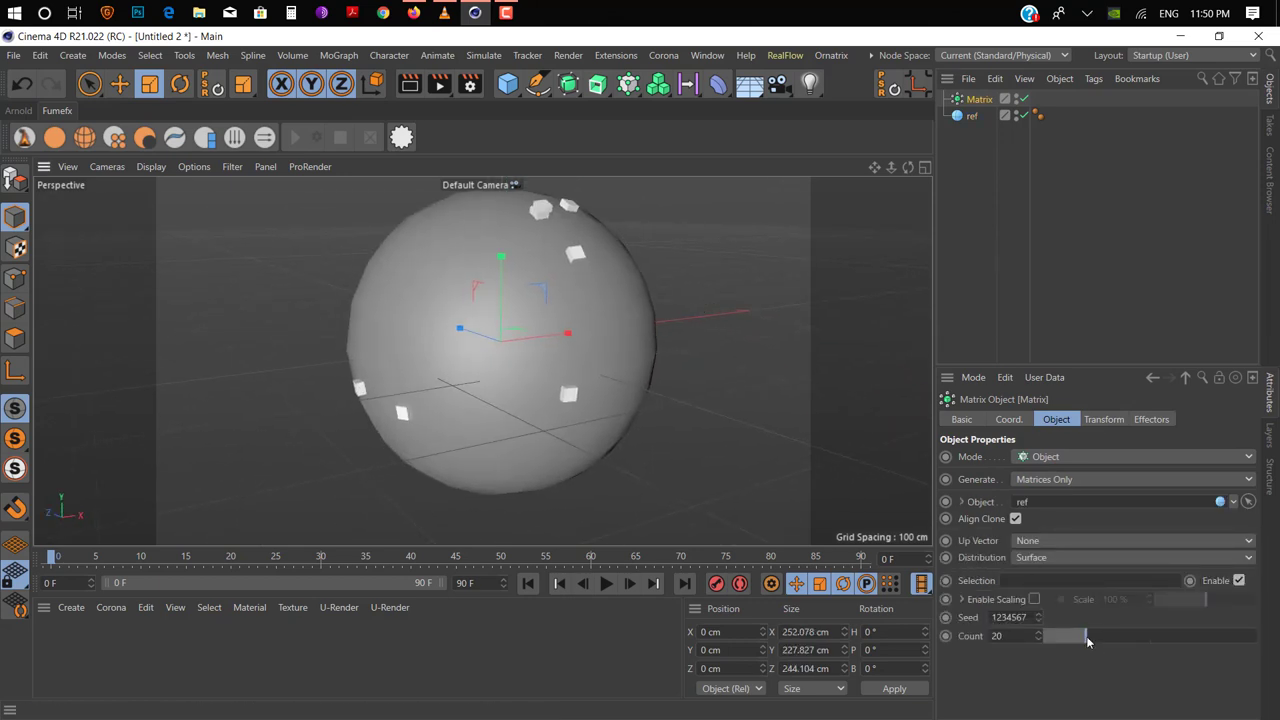
{"action": "left_click_drag", "start_coordinate": [1088, 641], "coordinate": [1258, 641]}
{"action": "left_click_drag", "start_coordinate": [700, 350], "coordinate": [628, 381], "text": "alt"}
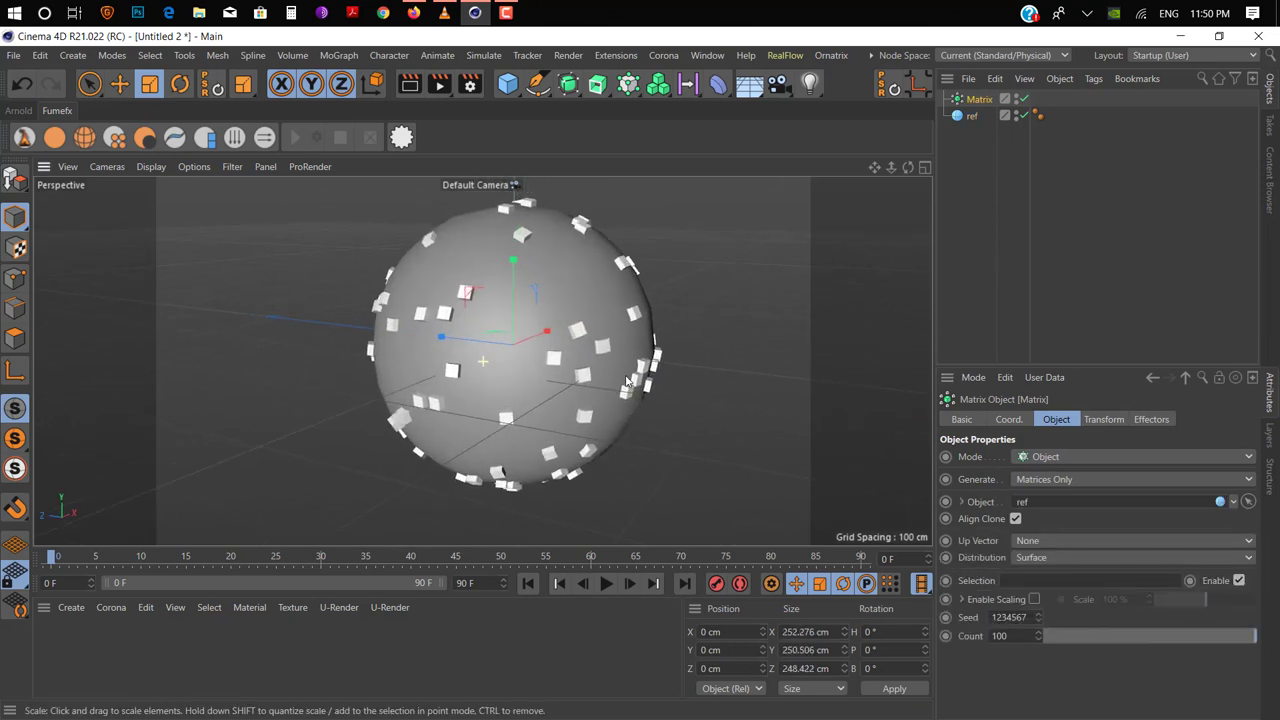
- Duplicate the Matrix as Matrix.1
{"action": "left_click_drag", "start_coordinate": [983, 108], "coordinate": [991, 118], "text": "ctrl"}
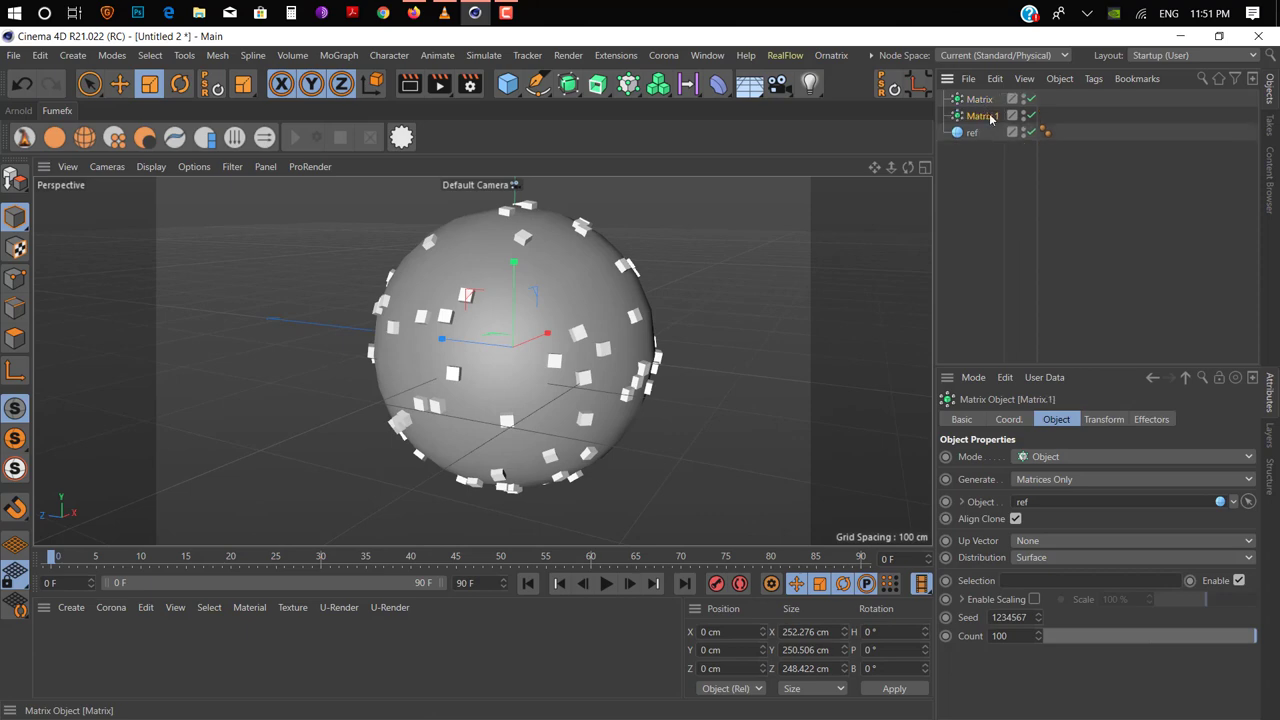
{"action": "left_click", "coordinate": [967, 193]}
{"action": "left_click", "coordinate": [483, 55]}
- Add a particle Emitter and move it out to the sphere's left
{"action": "left_click", "coordinate": [605, 129]}
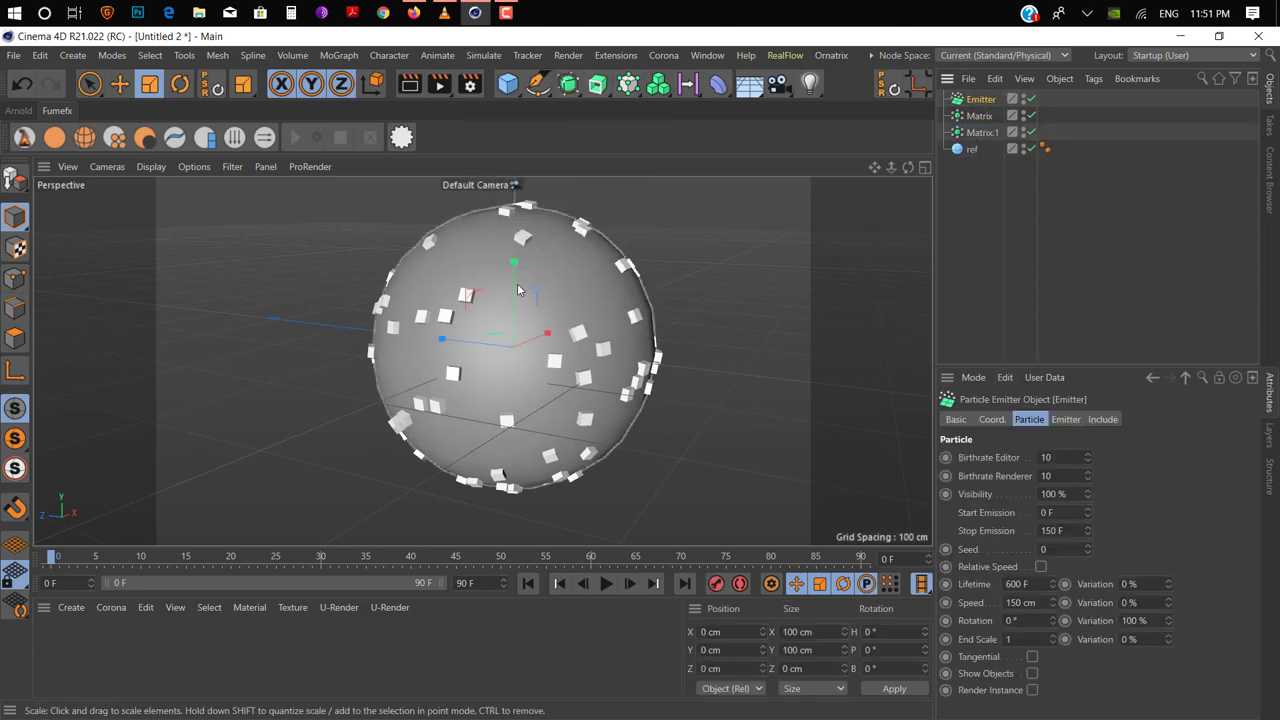
{"action": "key", "text": "e"}
{"action": "mouse_move", "coordinate": [520, 290]}
{"action": "left_mouse_down"}
{"action": "mouse_move", "coordinate": [418, 372]}
{"action": "mouse_move", "coordinate": [340, 372]}
{"action": "left_mouse_up"}
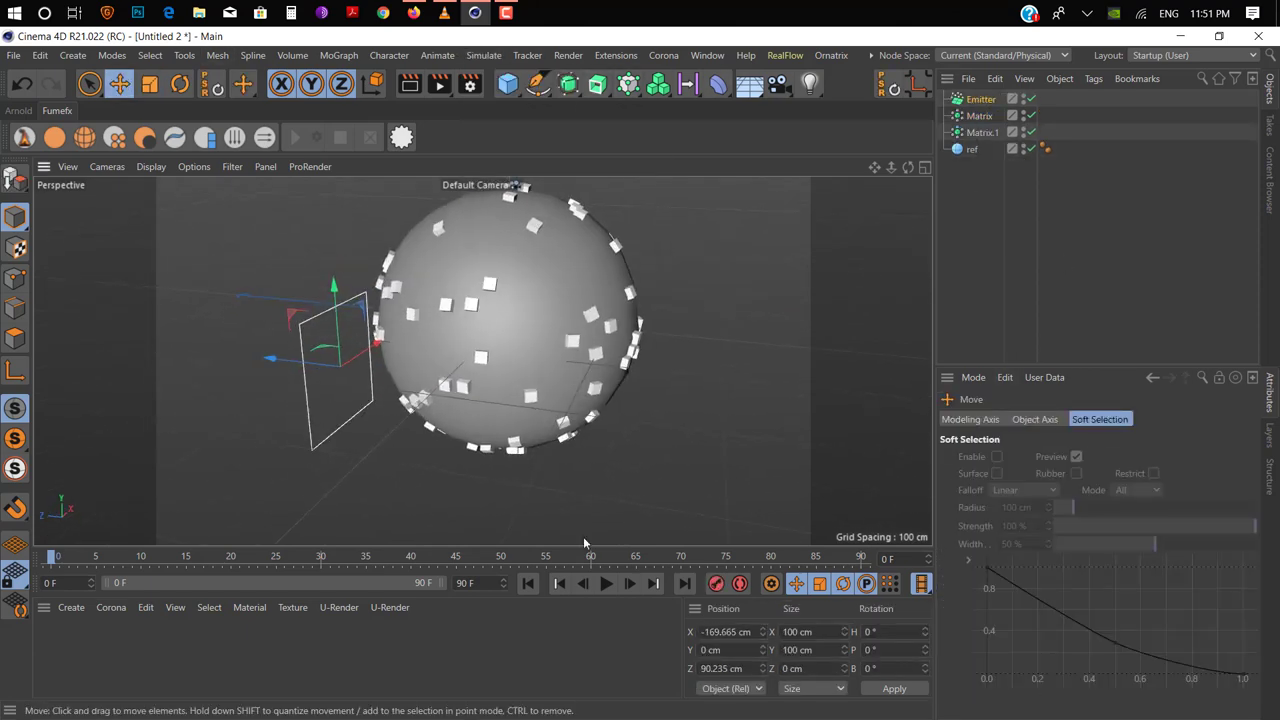
{"action": "left_click", "coordinate": [606, 583]}
{"action": "left_click_drag", "start_coordinate": [560, 500], "coordinate": [549, 498], "text": "alt"}
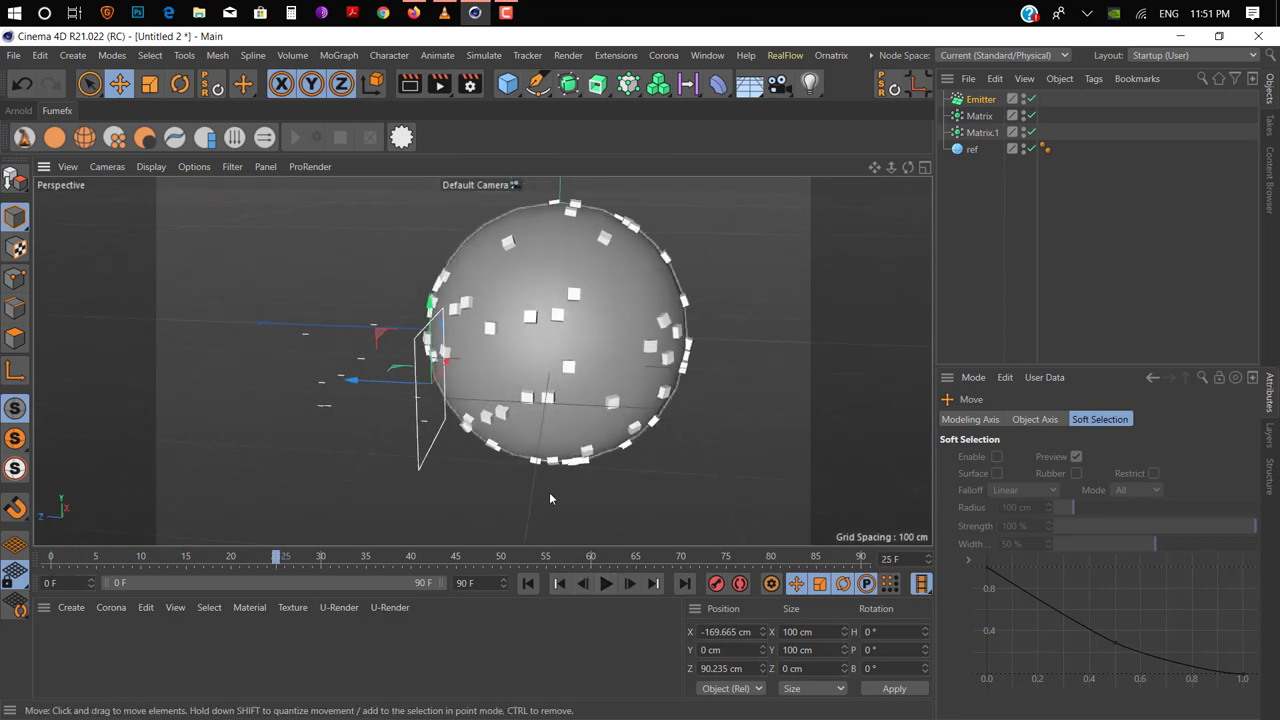
- Set Matrix.1 to take its points from the Emitter's particles
{"action": "left_click", "coordinate": [982, 134]}
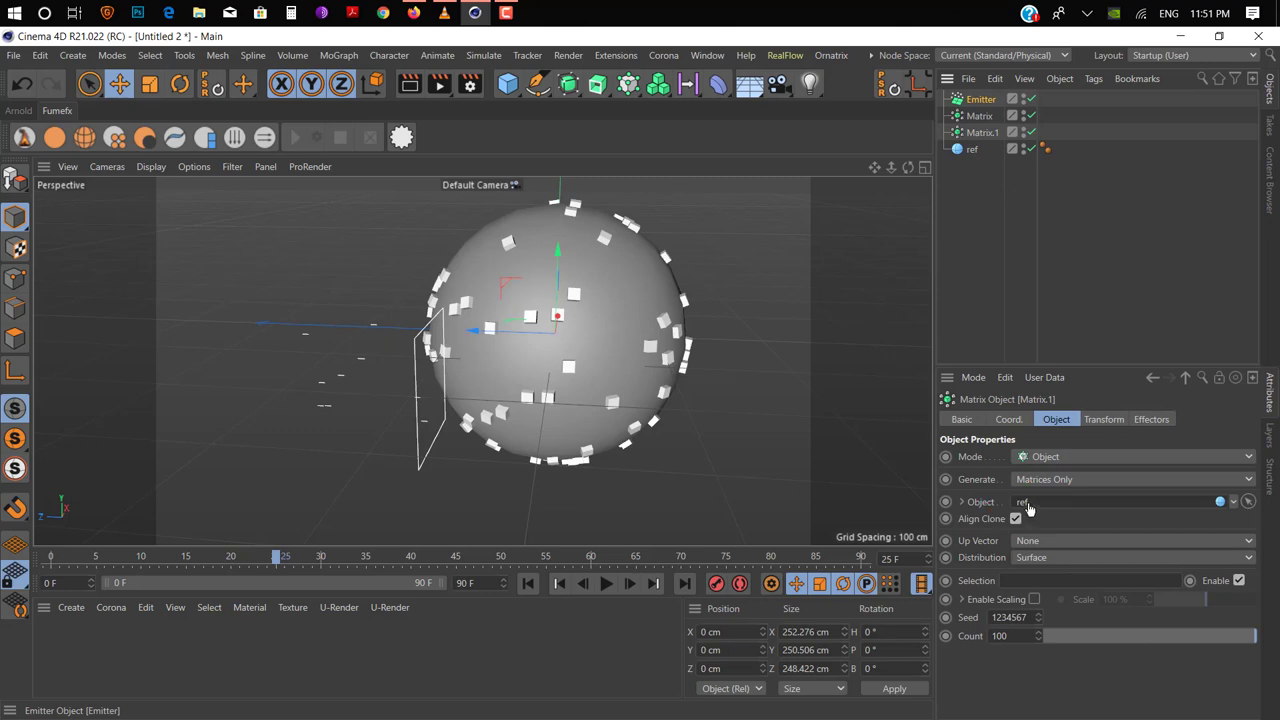
{"action": "left_click_drag", "start_coordinate": [981, 99], "coordinate": [1044, 505]}
{"action": "left_click_drag", "start_coordinate": [680, 470], "coordinate": [599, 488], "text": "alt"}
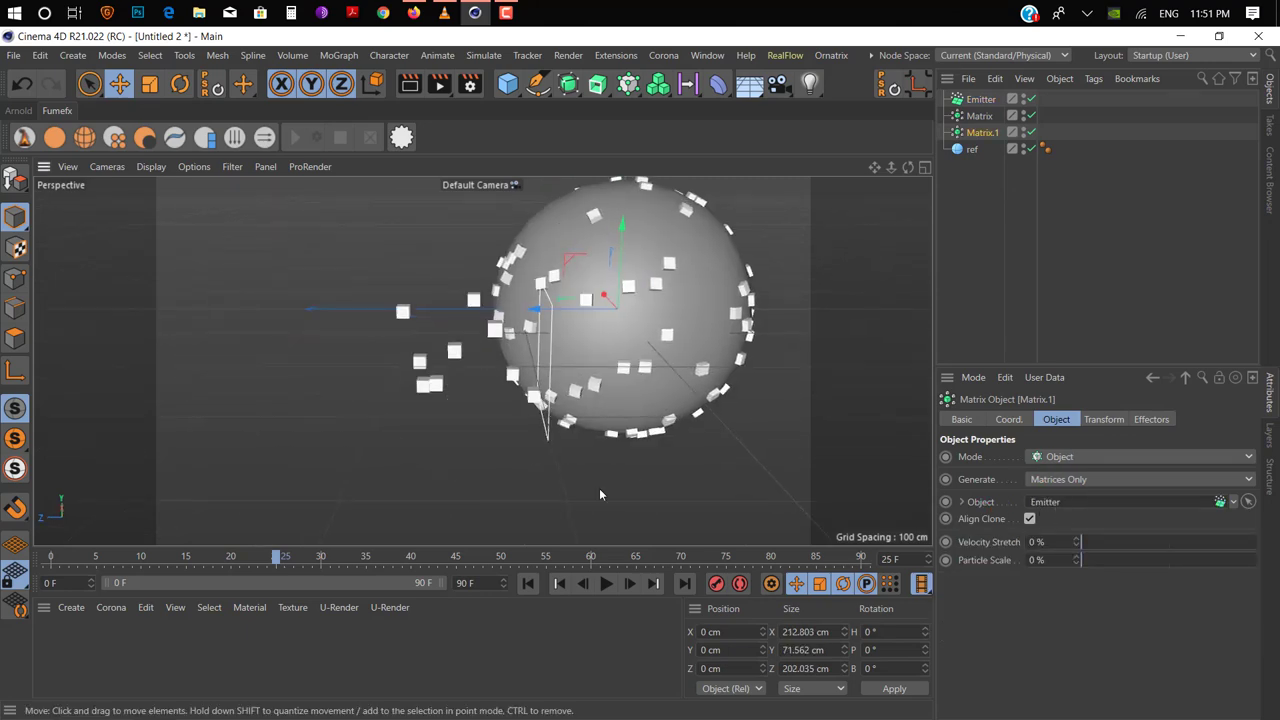
{"action": "left_click_drag", "start_coordinate": [484, 425], "coordinate": [494, 404], "text": "alt"}
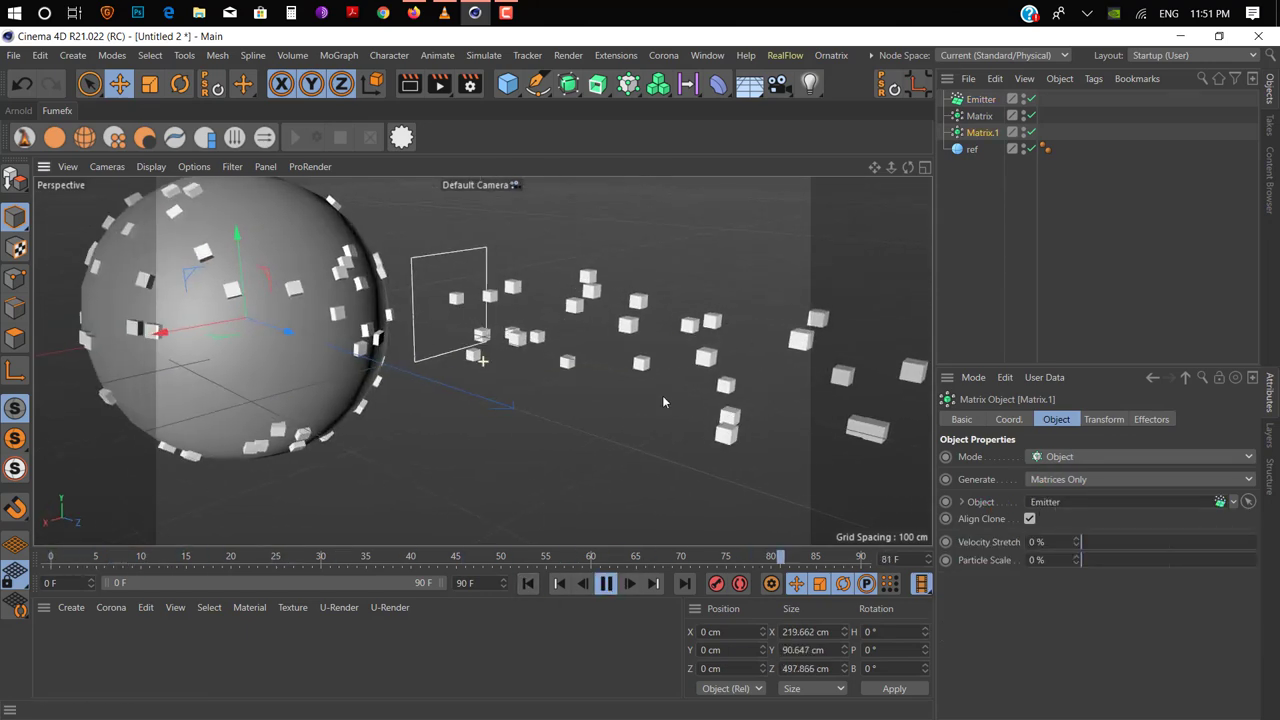
{"action": "left_click", "coordinate": [606, 583]}
{"action": "key", "text": "ctrl+shift+z"}
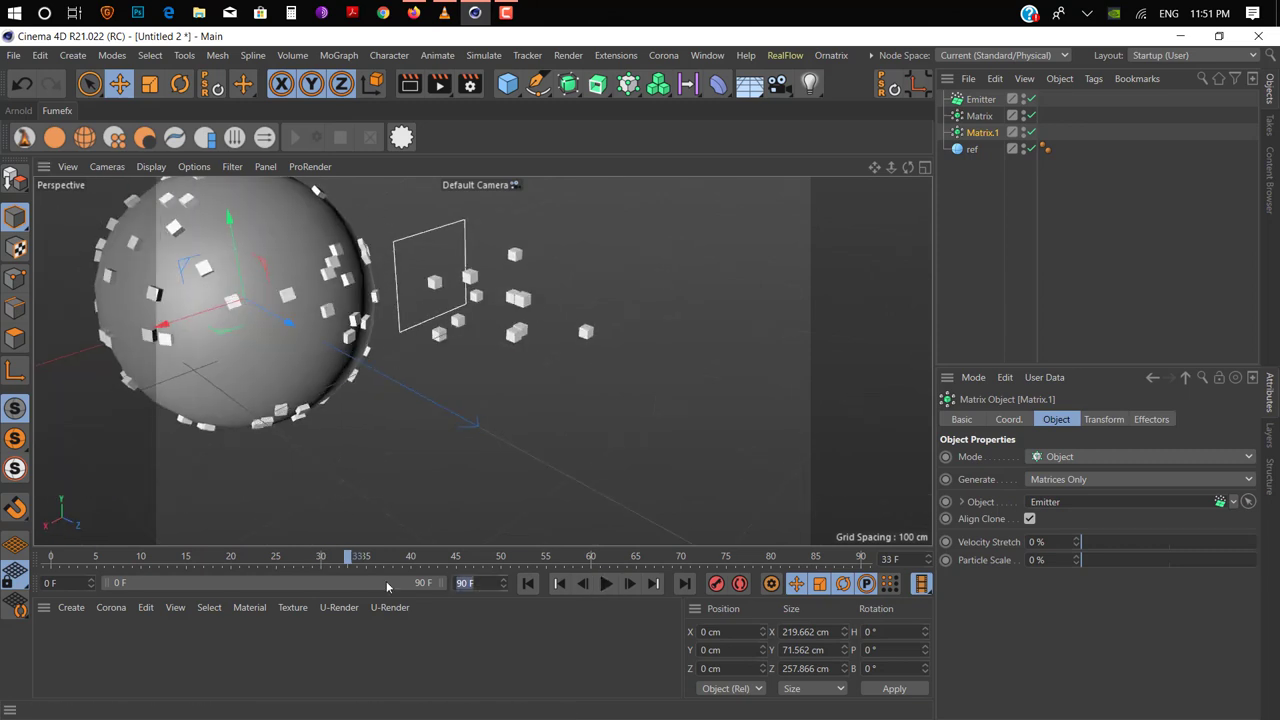
- Extend the timeline to 300 frames and move Matrix below ref in the hierarchy
{"action": "key", "text": "Return"}
{"action": "mouse_move", "coordinate": [470, 370]}
{"action": "left_mouse_down", "text": "alt"}
{"action": "mouse_move", "coordinate": [393, 355]}
{"action": "mouse_move", "coordinate": [470, 340]}
{"action": "left_mouse_up", "text": "alt"}
{"action": "left_click_drag", "start_coordinate": [979, 116], "coordinate": [979, 157]}
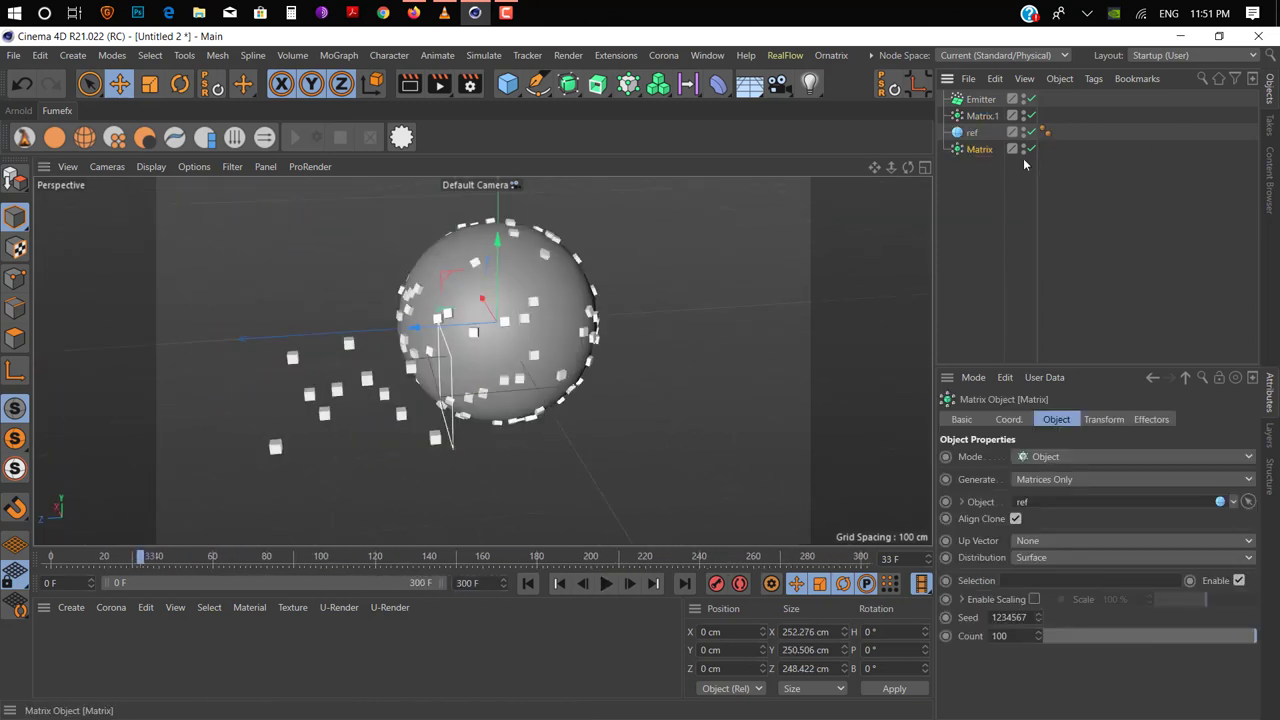
{"action": "mouse_move", "coordinate": [597, 322]}
{"action": "left_mouse_down", "text": "alt"}
{"action": "mouse_move", "coordinate": [492, 362]}
{"action": "mouse_move", "coordinate": [237, 349]}
{"action": "left_mouse_up", "text": "alt"}
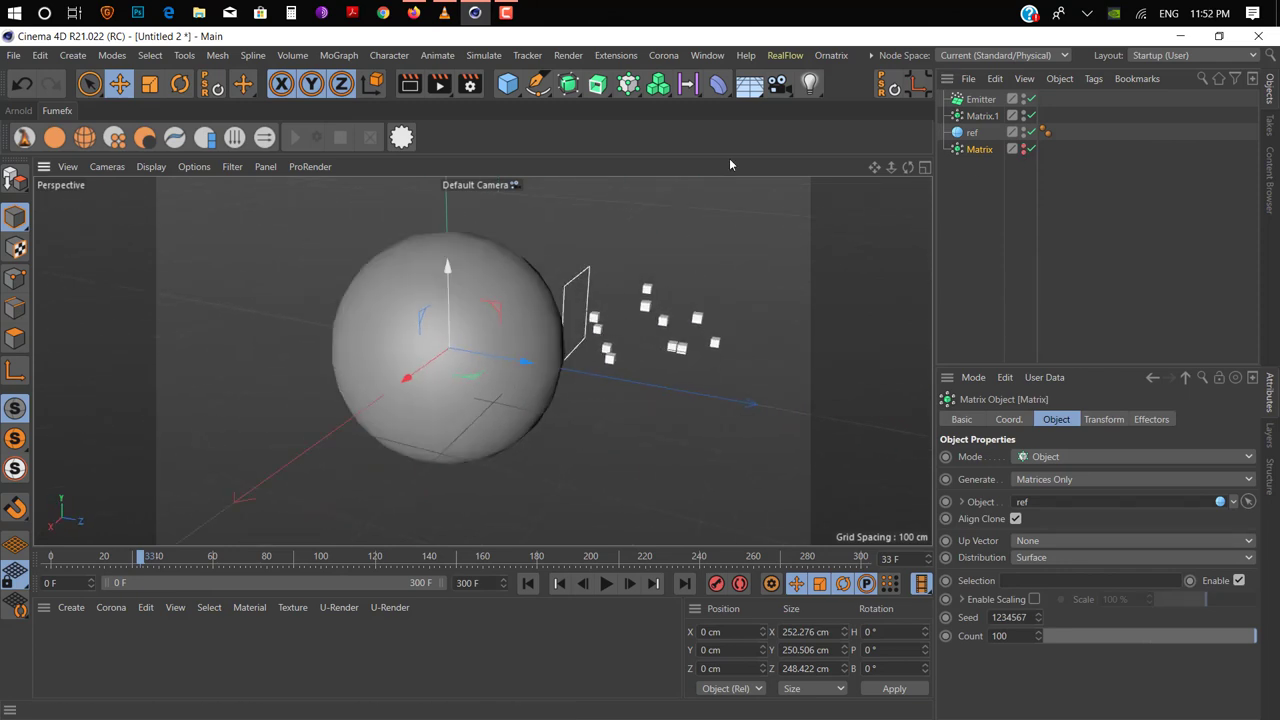
{"action": "left_click", "coordinate": [338, 55]}
{"action": "mouse_move", "coordinate": [353, 81]}
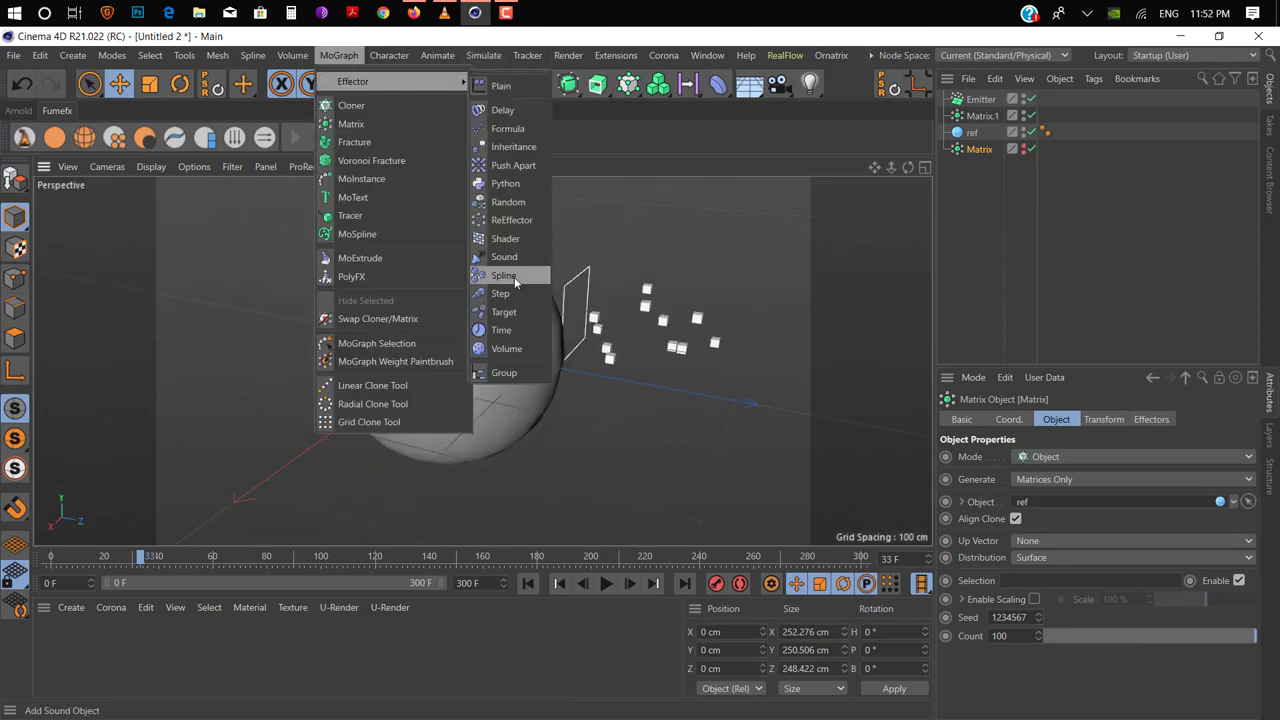
- Add an Inheritance effector and play the particle animation
{"action": "left_click", "coordinate": [515, 147]}
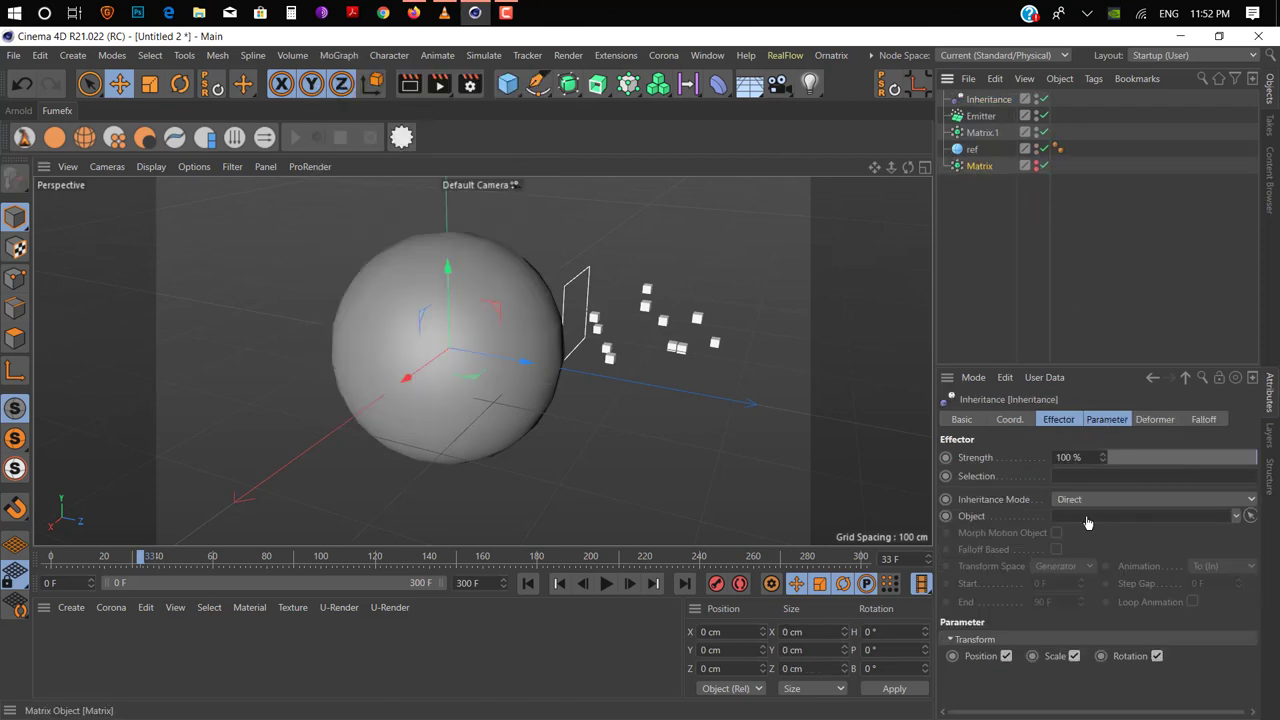
{"action": "left_click", "coordinate": [526, 584]}
{"action": "left_click", "coordinate": [604, 584]}
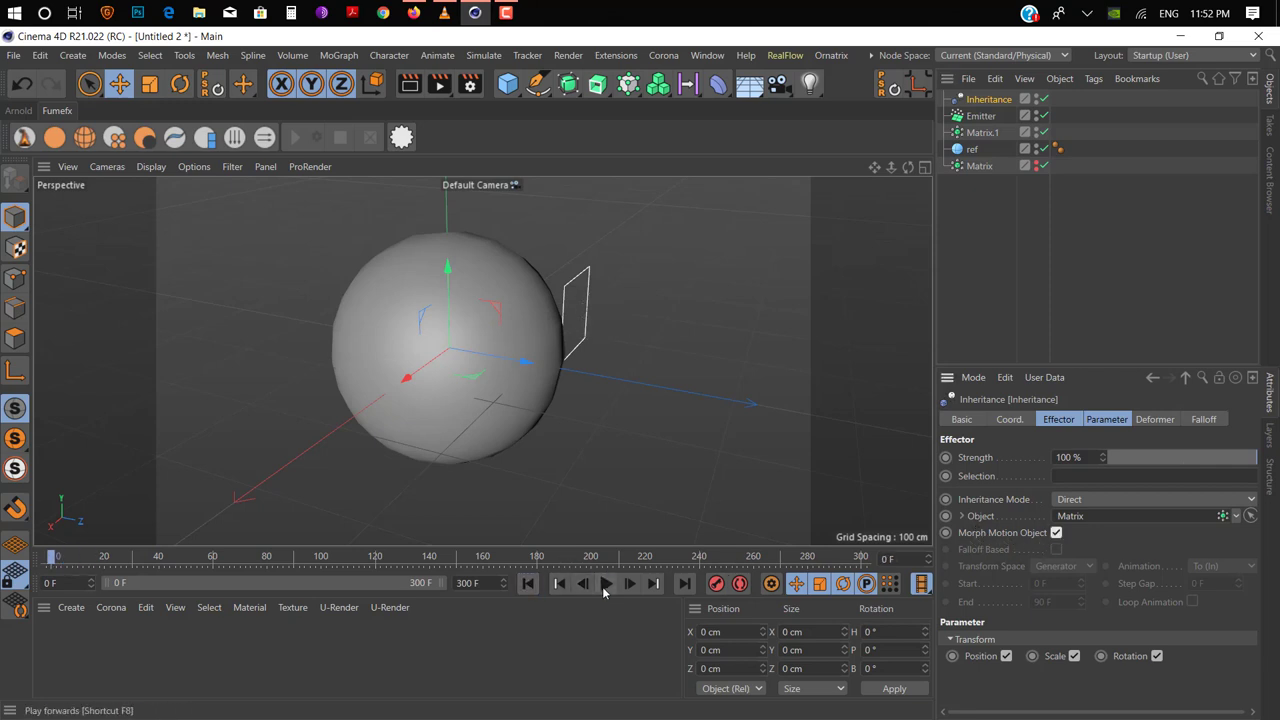
{"action": "left_click", "coordinate": [604, 584]}
{"action": "left_click_drag", "start_coordinate": [620, 345], "coordinate": [712, 356], "text": "alt"}
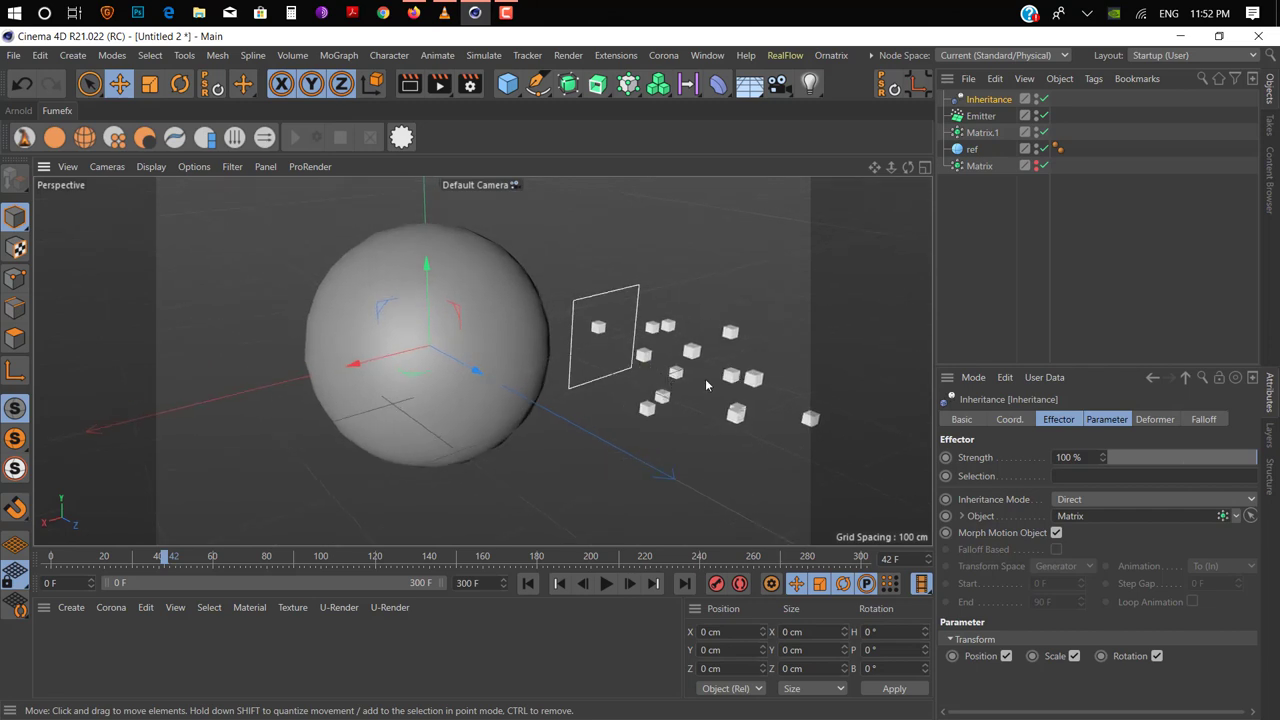
- Apply the Inheritance effector to Matrix.1 at 100% and preview the points
{"action": "left_click", "coordinate": [980, 166]}
{"action": "left_click", "coordinate": [982, 132]}
{"action": "left_click", "coordinate": [1151, 419]}
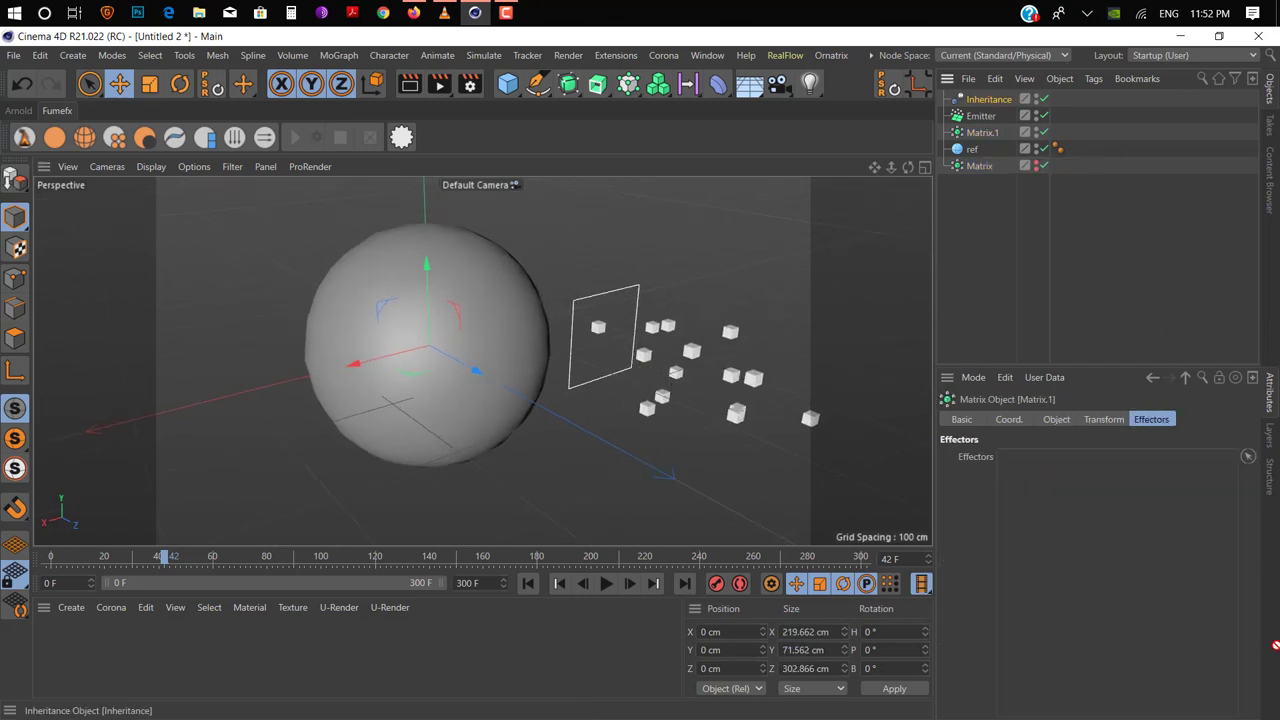
{"action": "left_click_drag", "start_coordinate": [1068, 484], "coordinate": [1068, 470]}
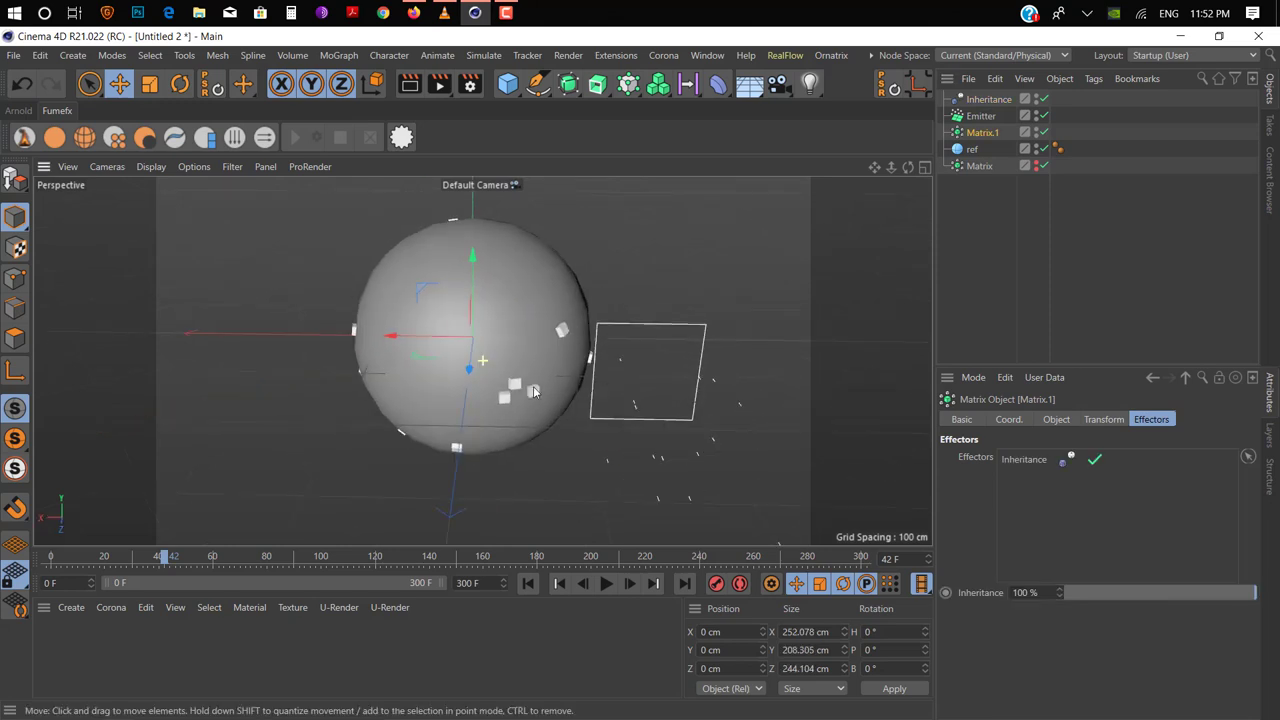
{"action": "left_click", "coordinate": [606, 584]}
{"action": "mouse_move", "coordinate": [495, 426]}
{"action": "left_mouse_down", "text": "alt"}
{"action": "mouse_move", "coordinate": [639, 391]}
{"action": "mouse_move", "coordinate": [574, 384]}
{"action": "left_mouse_up", "text": "alt"}
{"action": "mouse_move", "coordinate": [506, 13]}
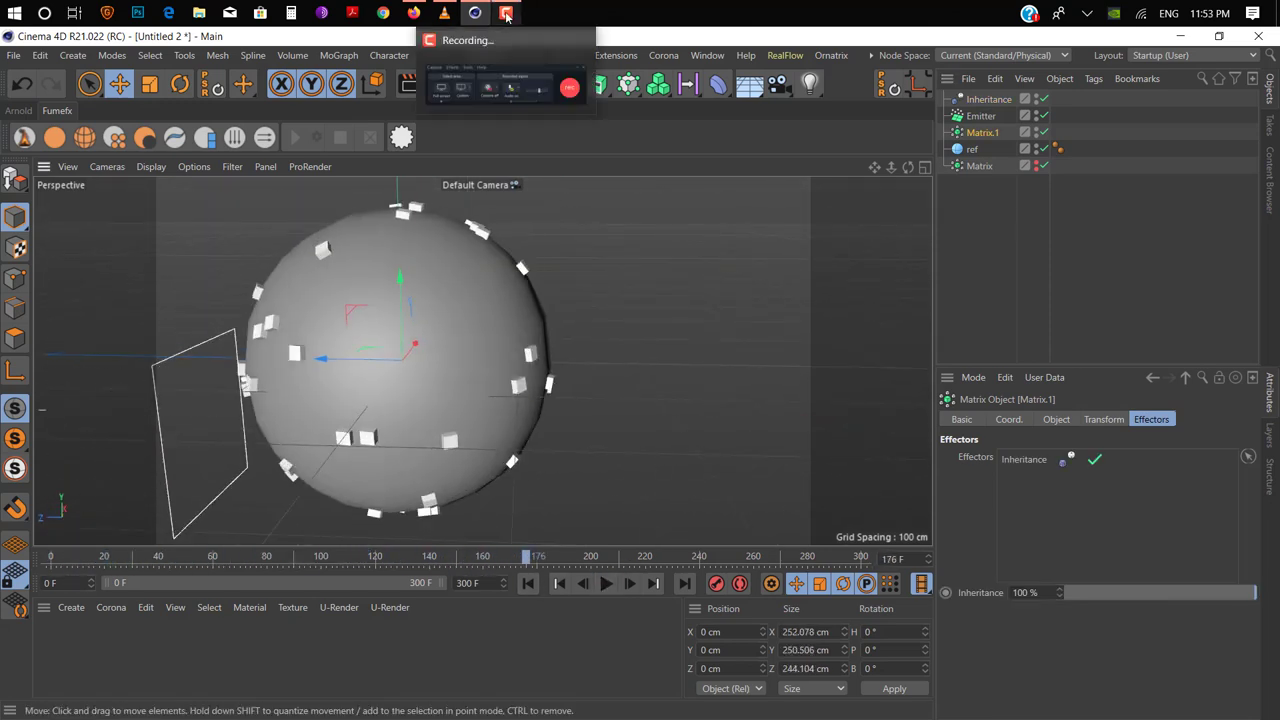
{"action": "mouse_move", "coordinate": [430, 340]}
{"action": "left_mouse_down", "text": "alt"}
{"action": "mouse_move", "coordinate": [497, 297]}
{"action": "mouse_move", "coordinate": [546, 309]}
{"action": "mouse_move", "coordinate": [607, 398]}
{"action": "mouse_move", "coordinate": [393, 373]}
{"action": "mouse_move", "coordinate": [663, 592]}
{"action": "left_mouse_up", "text": "alt"}
- Replay the animation from the first frame, then add a new sphere
{"action": "key", "text": "shift+f"}
{"action": "key", "text": "F8"}
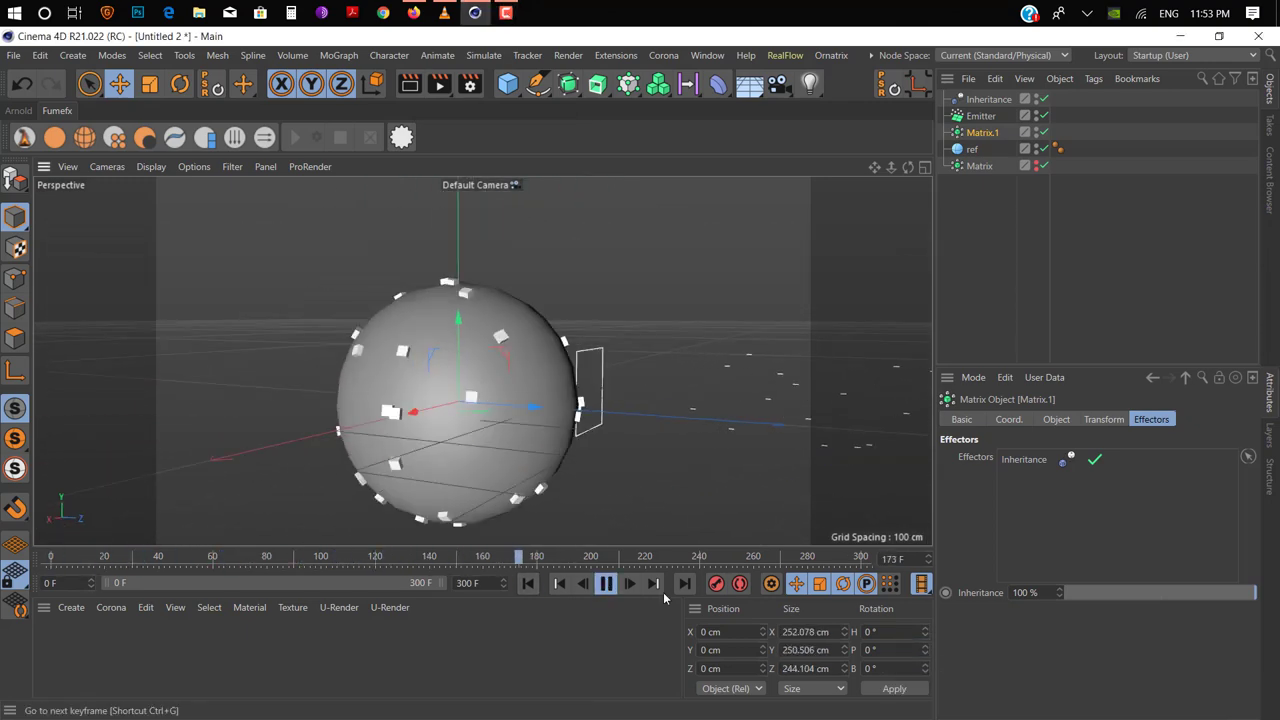
{"action": "left_click", "coordinate": [606, 583]}
{"action": "left_click", "coordinate": [508, 83]}
{"action": "left_click", "coordinate": [846, 134]}
- Shrink the new sphere to 27.92 cm and wrap it in a Cloner
{"action": "left_click_drag", "start_coordinate": [456, 395], "coordinate": [671, 380]}
{"action": "key", "text": "t"}
{"action": "left_click", "coordinate": [597, 83]}
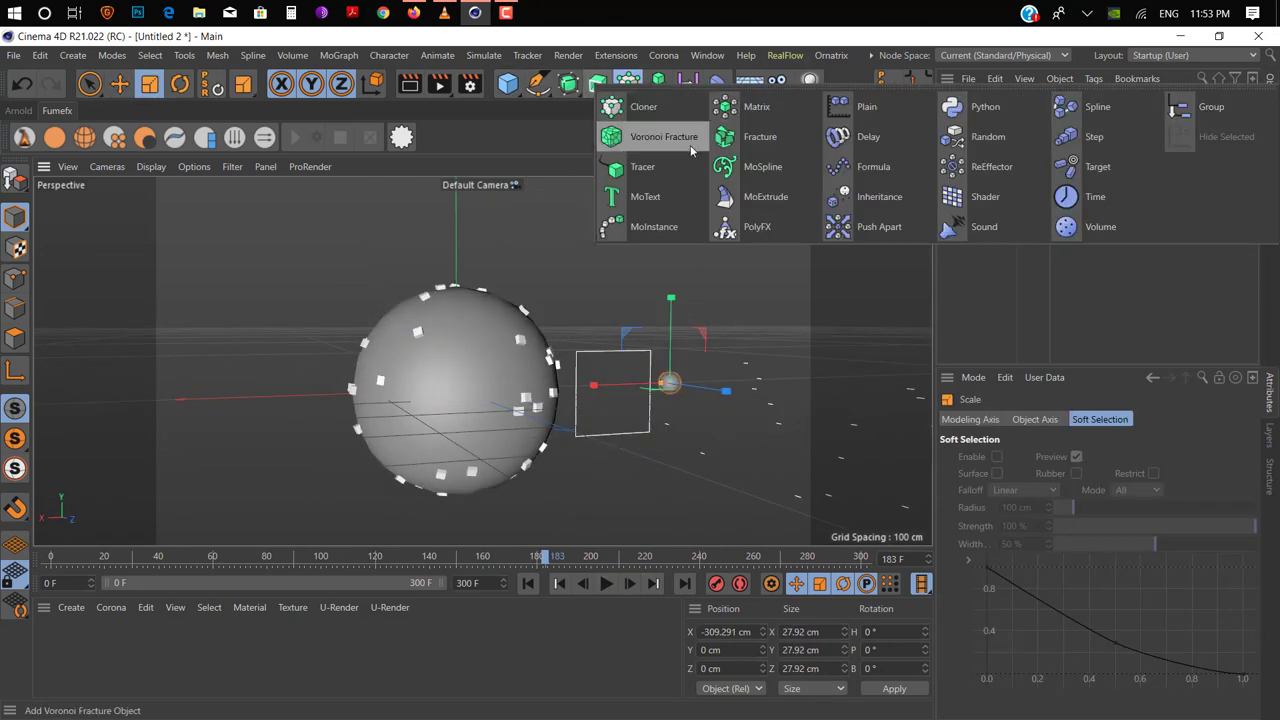
{"action": "left_click", "coordinate": [622, 106], "text": "alt"}
- Set the Cloner to Object mode with Matrix.1 as its distribution source
{"action": "left_click", "coordinate": [1056, 419]}
{"action": "left_click", "coordinate": [1025, 456]}
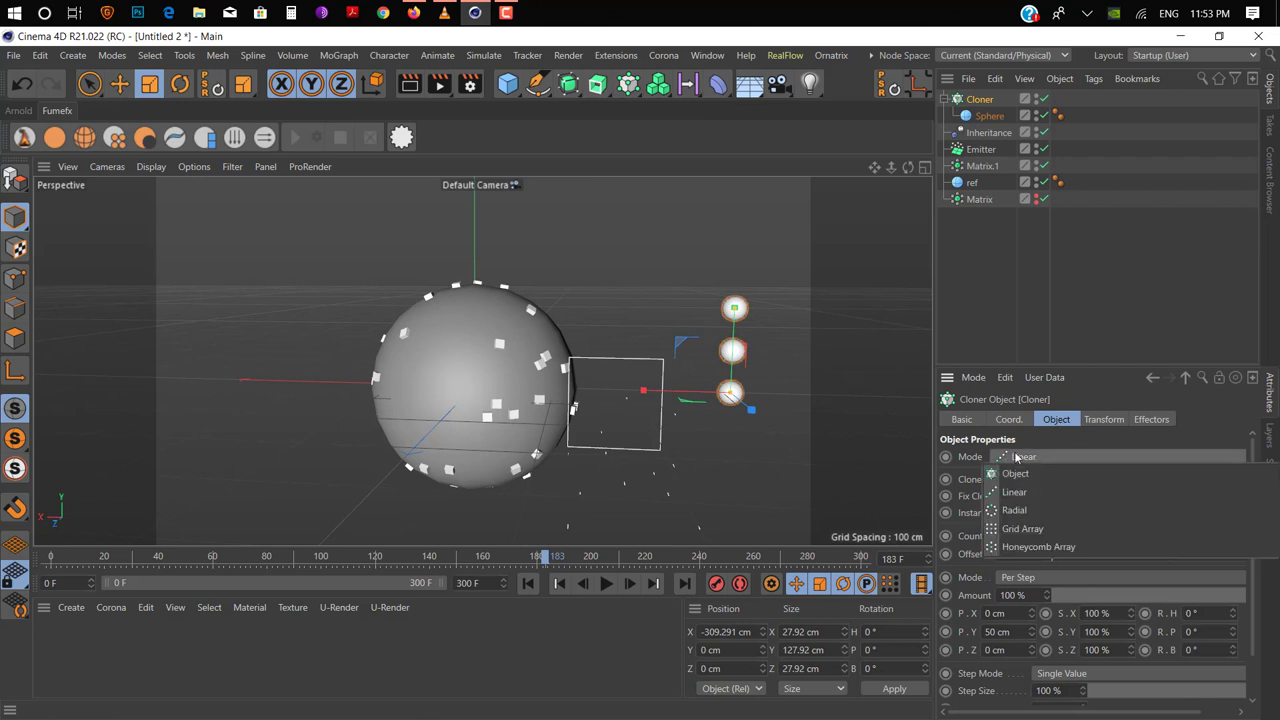
{"action": "left_click", "coordinate": [1010, 472]}
{"action": "left_click_drag", "start_coordinate": [972, 182], "coordinate": [1120, 535]}
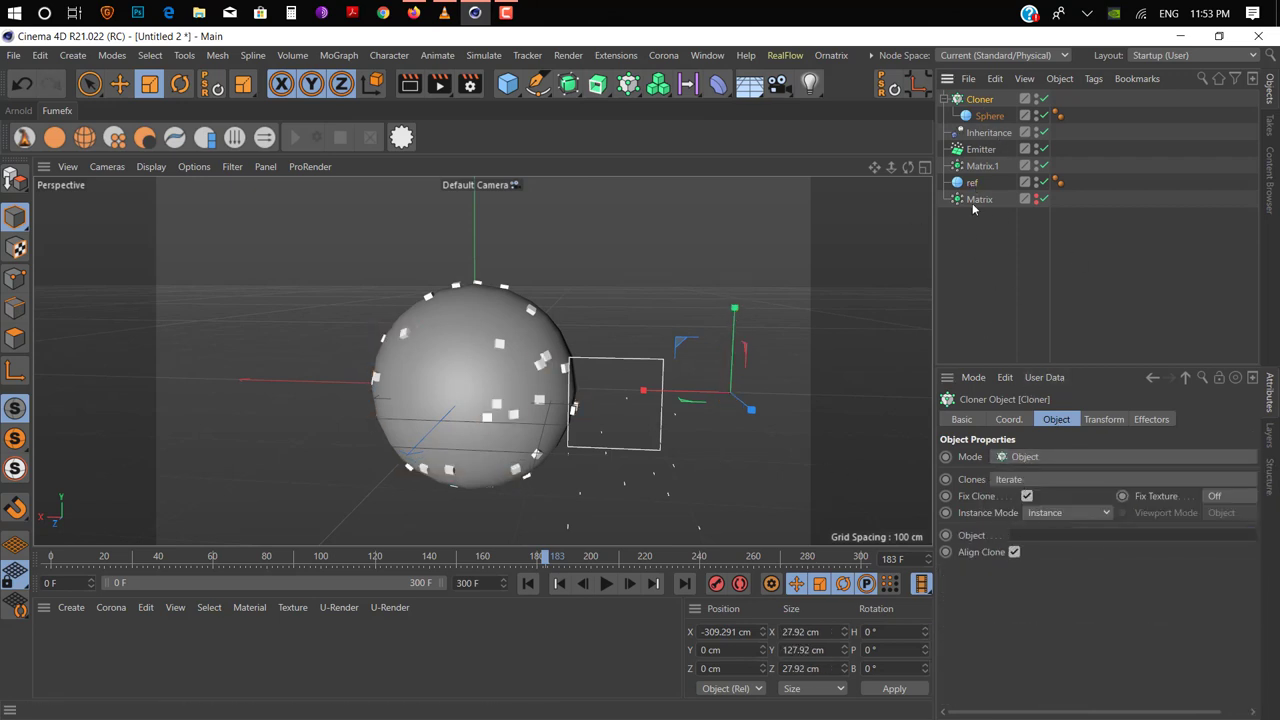
{"action": "left_click_drag", "start_coordinate": [1091, 545], "coordinate": [1078, 543]}
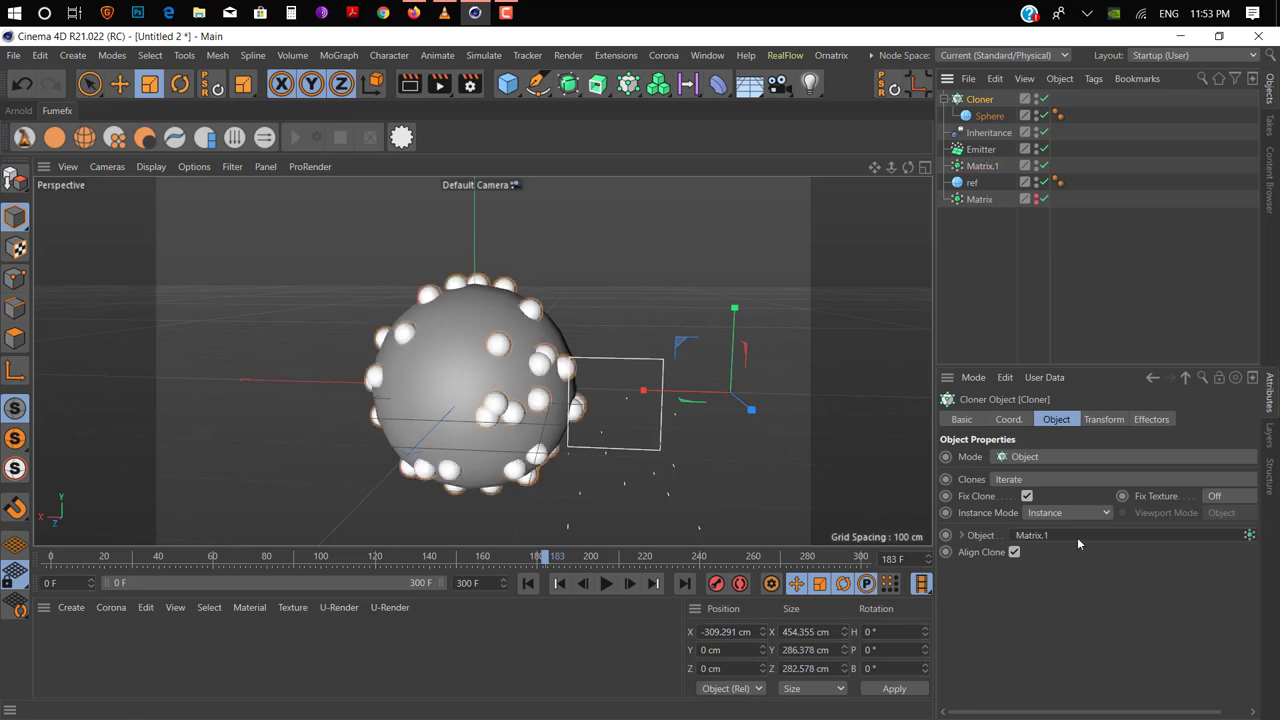
- Preview the bubbles and enlarge the cloned sphere to a 21.635 cm radius
{"action": "left_click", "coordinate": [529, 588]}
{"action": "key", "text": "F8"}
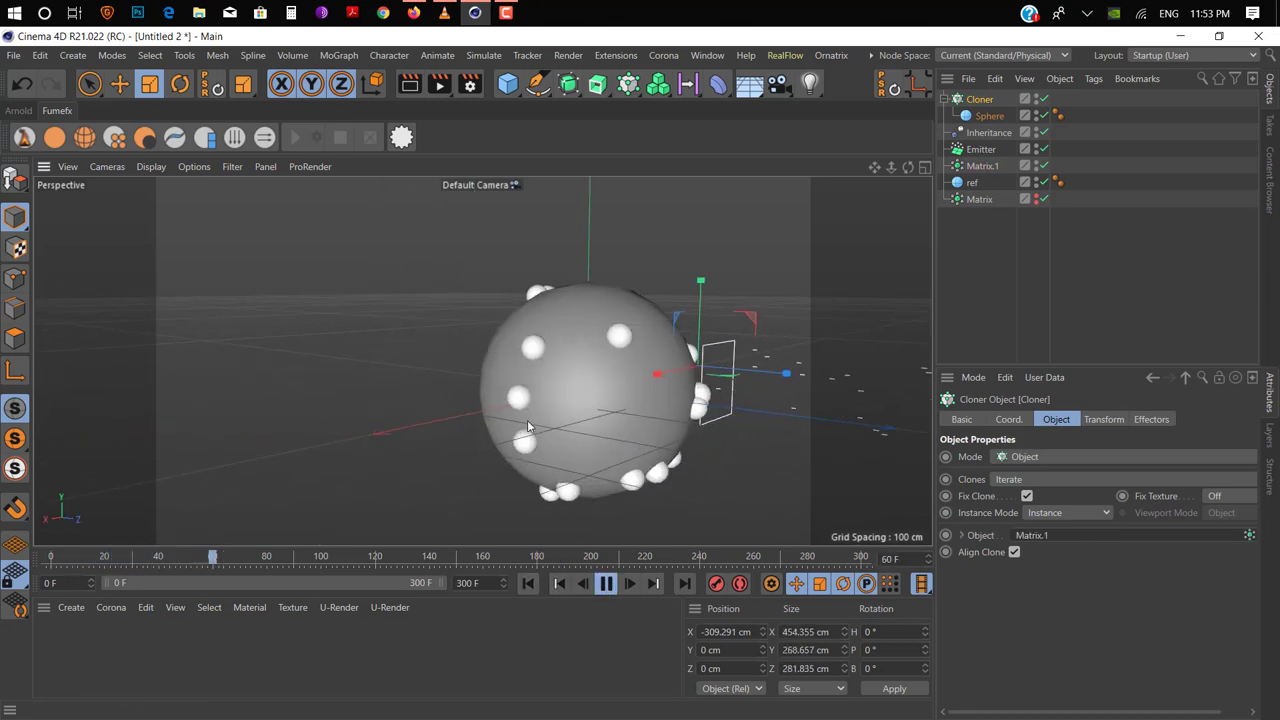
{"action": "left_click_drag", "start_coordinate": [652, 441], "coordinate": [560, 420], "text": "alt"}
{"action": "key", "text": "F8"}
{"action": "left_click", "coordinate": [430, 380]}
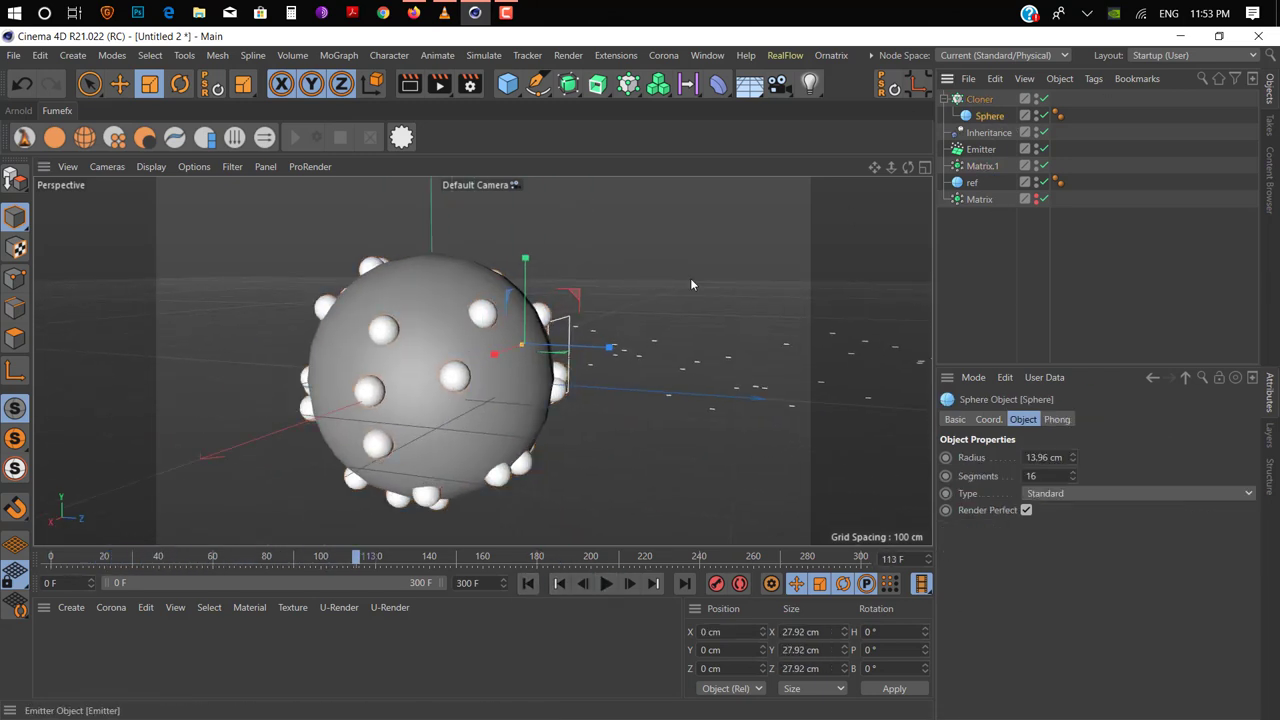
{"action": "left_click_drag", "start_coordinate": [600, 300], "coordinate": [660, 300]}
{"action": "left_click_drag", "start_coordinate": [706, 400], "coordinate": [610, 360], "text": "alt"}
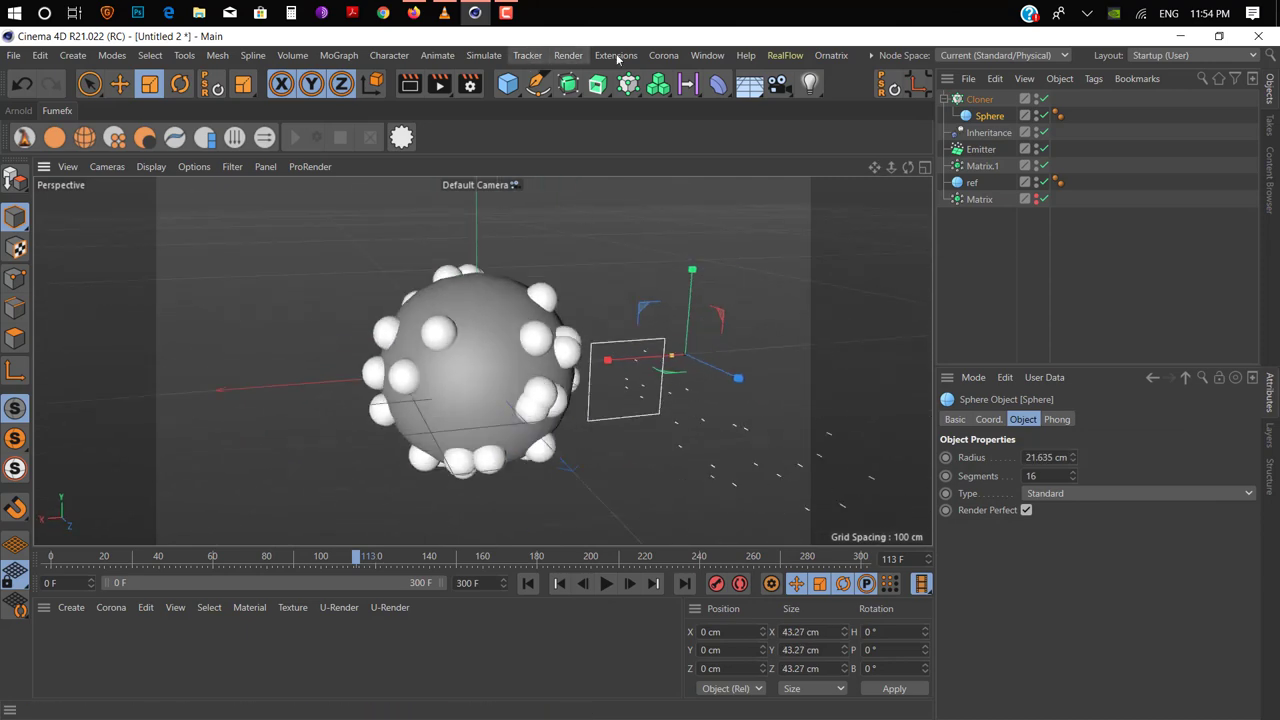
{"action": "left_click", "coordinate": [330, 56]}
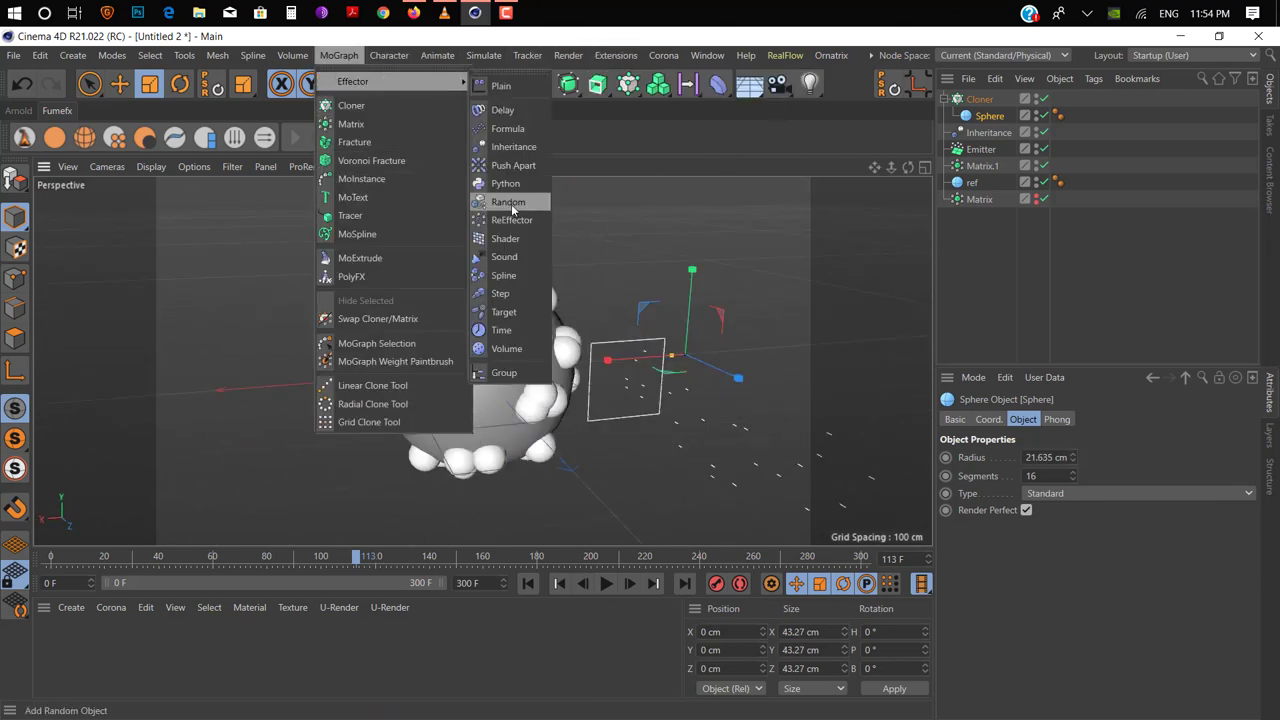
- Add a Random effector to the Cloner
{"action": "left_click", "coordinate": [512, 200]}
{"action": "left_click", "coordinate": [979, 116]}
{"action": "left_click", "coordinate": [1149, 420]}
{"action": "left_click_drag", "start_coordinate": [983, 99], "coordinate": [1090, 460]}
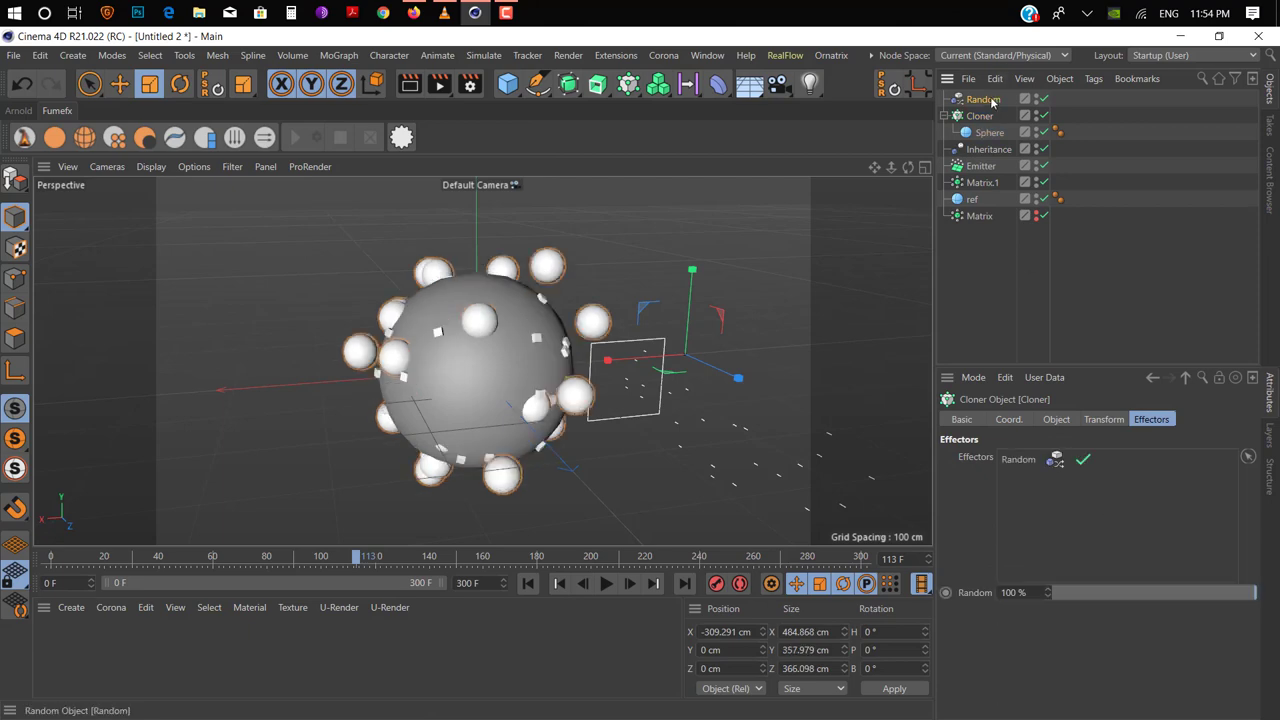
{"action": "left_click", "coordinate": [983, 99]}
{"action": "left_click", "coordinate": [1107, 419]}
- Set the Random effector to uniform scale 0.5 with Position turned off
{"action": "left_click", "coordinate": [1006, 490]}
{"action": "left_click", "coordinate": [1108, 490]}
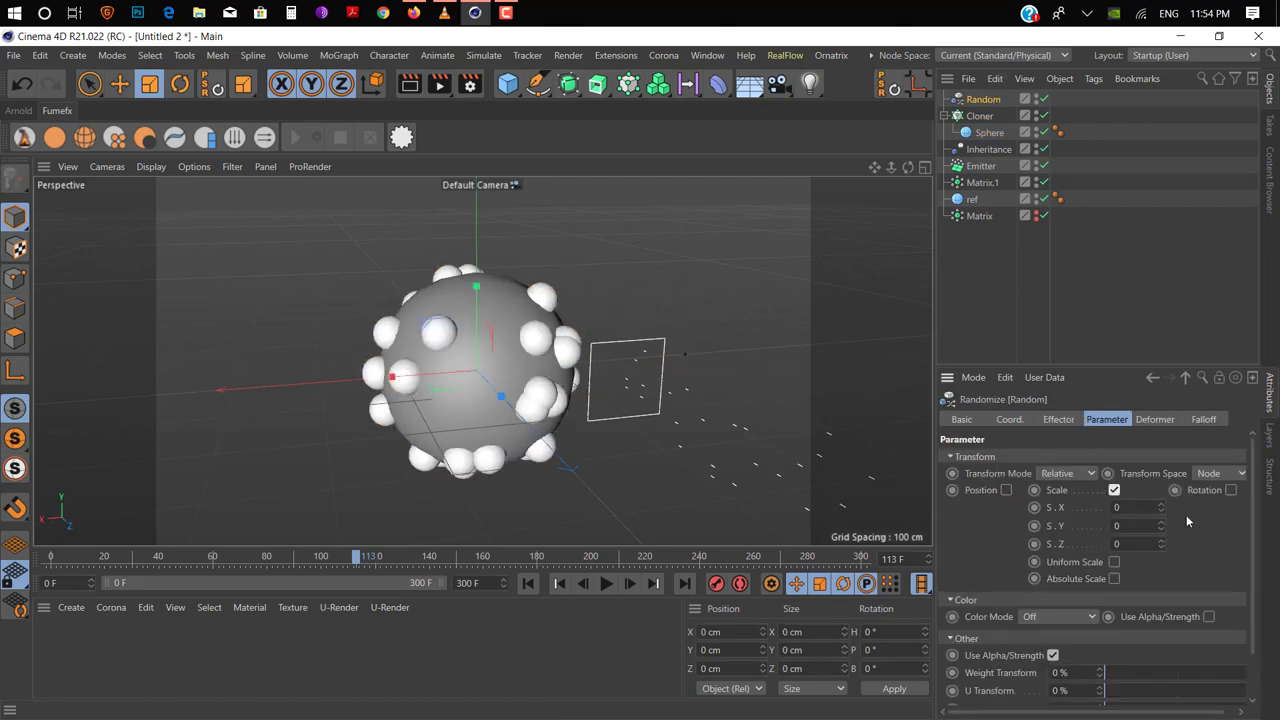
{"action": "left_click", "coordinate": [1114, 561]}
{"action": "key", "text": "Return"}
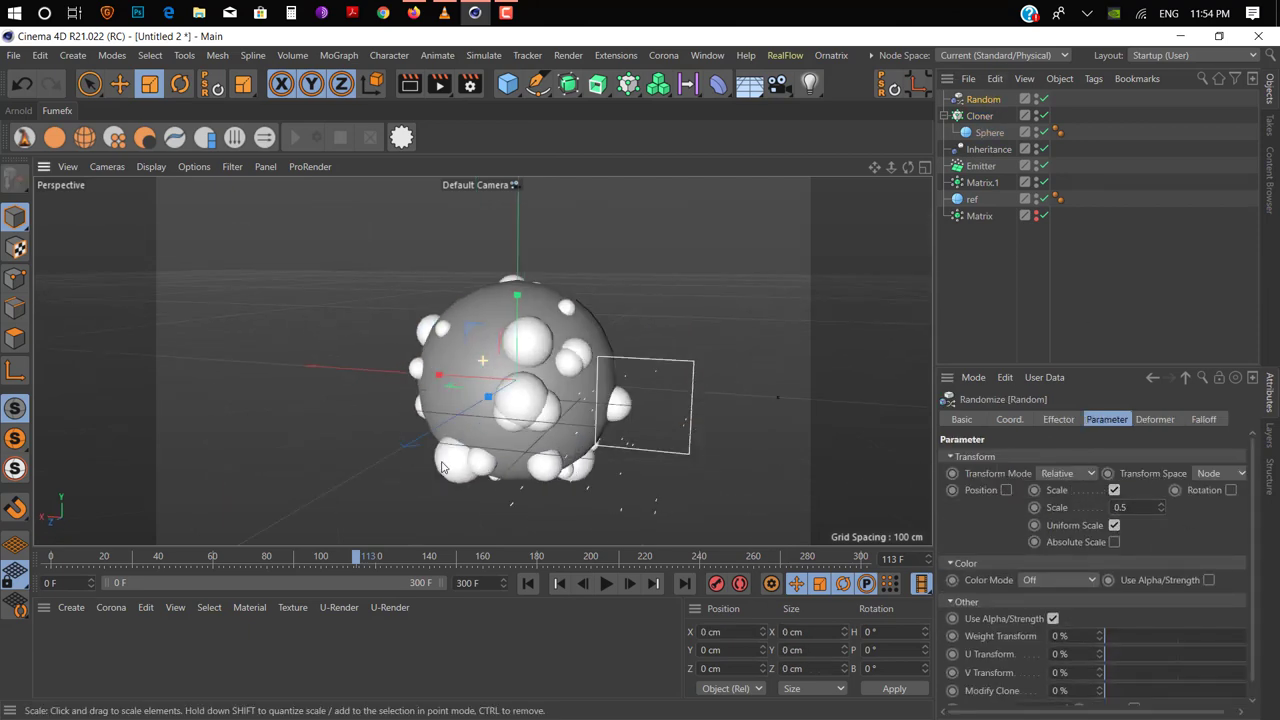
{"action": "mouse_move", "coordinate": [759, 449]}
{"action": "left_mouse_down", "text": "alt"}
{"action": "mouse_move", "coordinate": [573, 402]}
{"action": "mouse_move", "coordinate": [600, 380]}
{"action": "left_mouse_up", "text": "alt"}
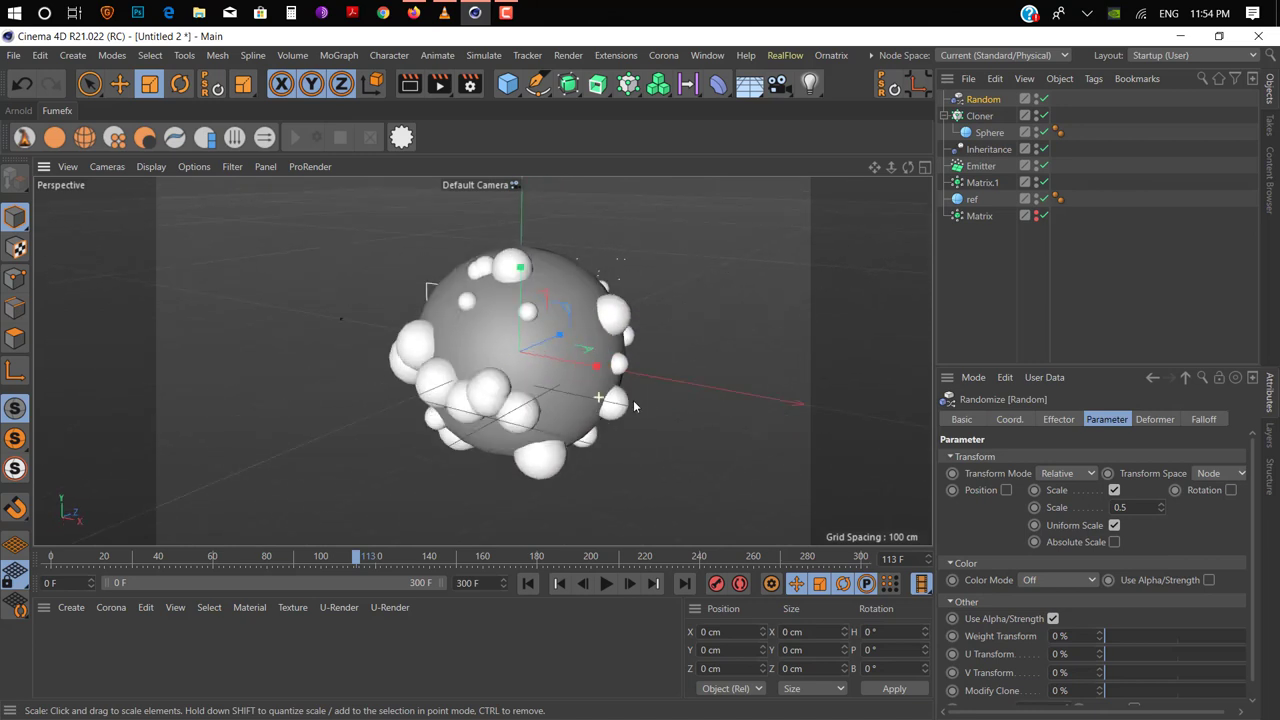
{"action": "left_click", "coordinate": [970, 200]}
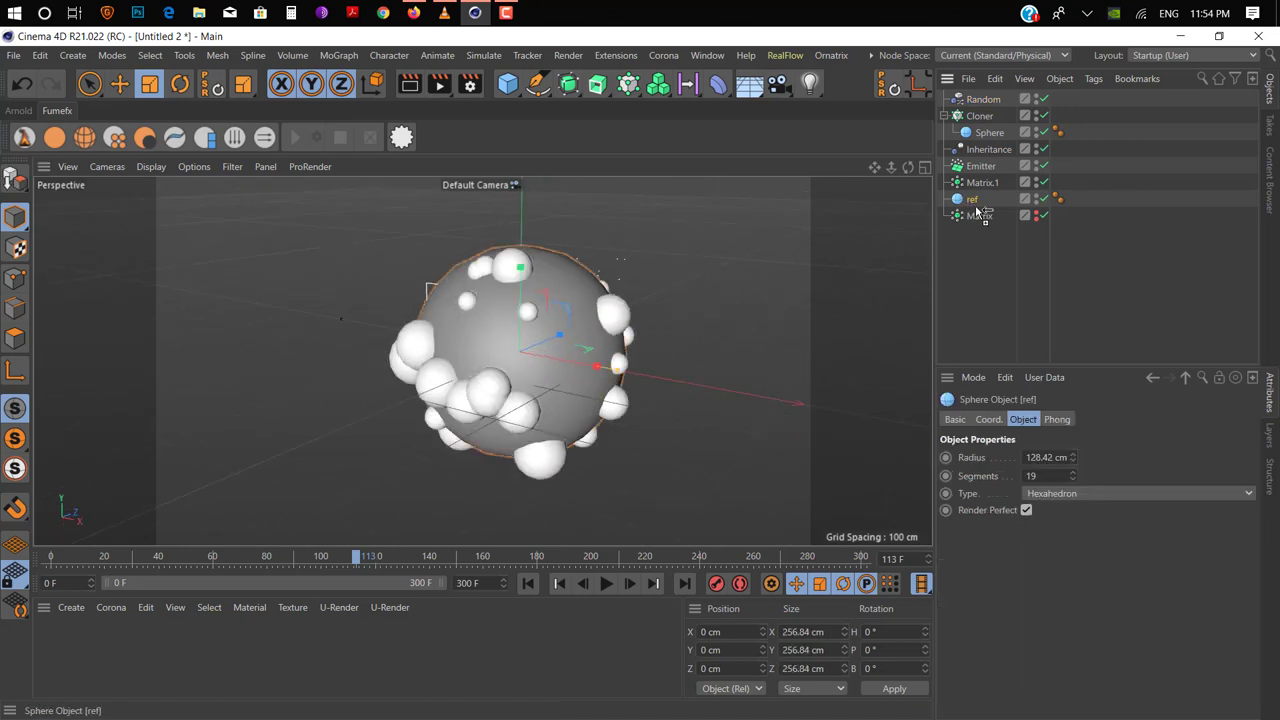
- Duplicate ref as ref.1, then group ref, Matrix and Random under a collapsed Null
{"action": "left_click_drag", "start_coordinate": [980, 210], "coordinate": [968, 205], "text": "ctrl"}
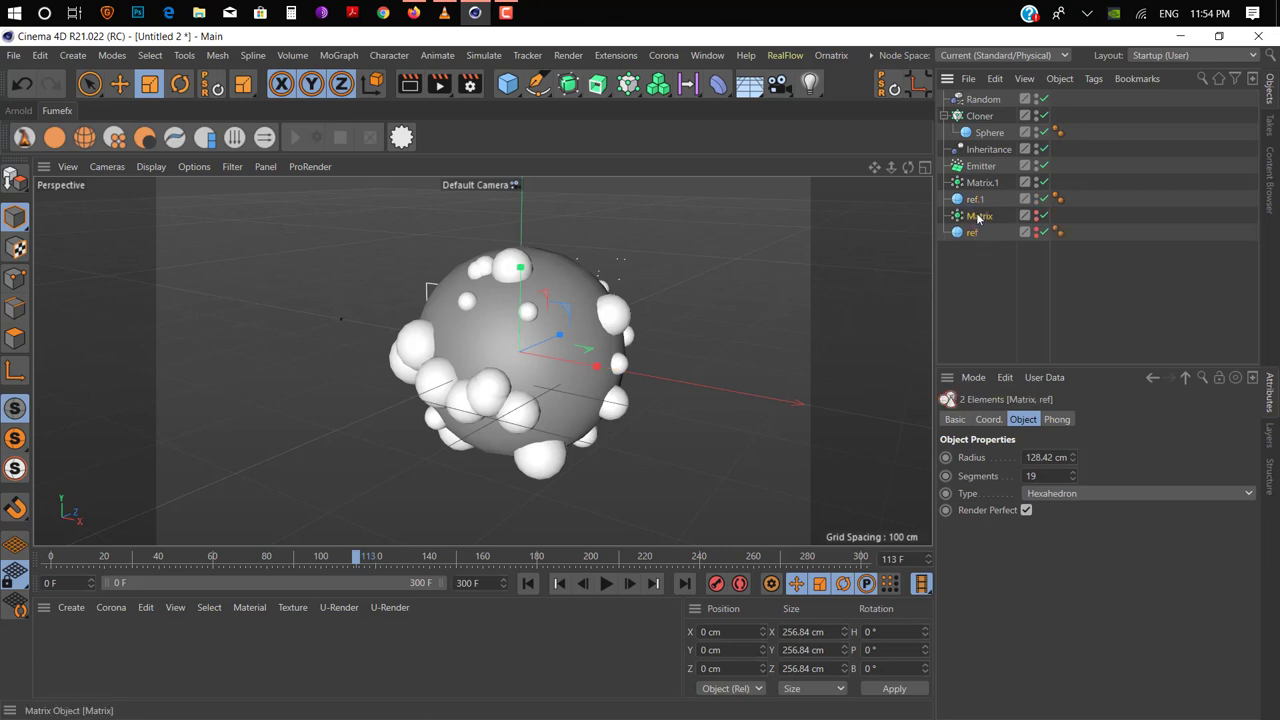
{"action": "key", "text": "alt+g"}
{"action": "left_click", "coordinate": [989, 149]}
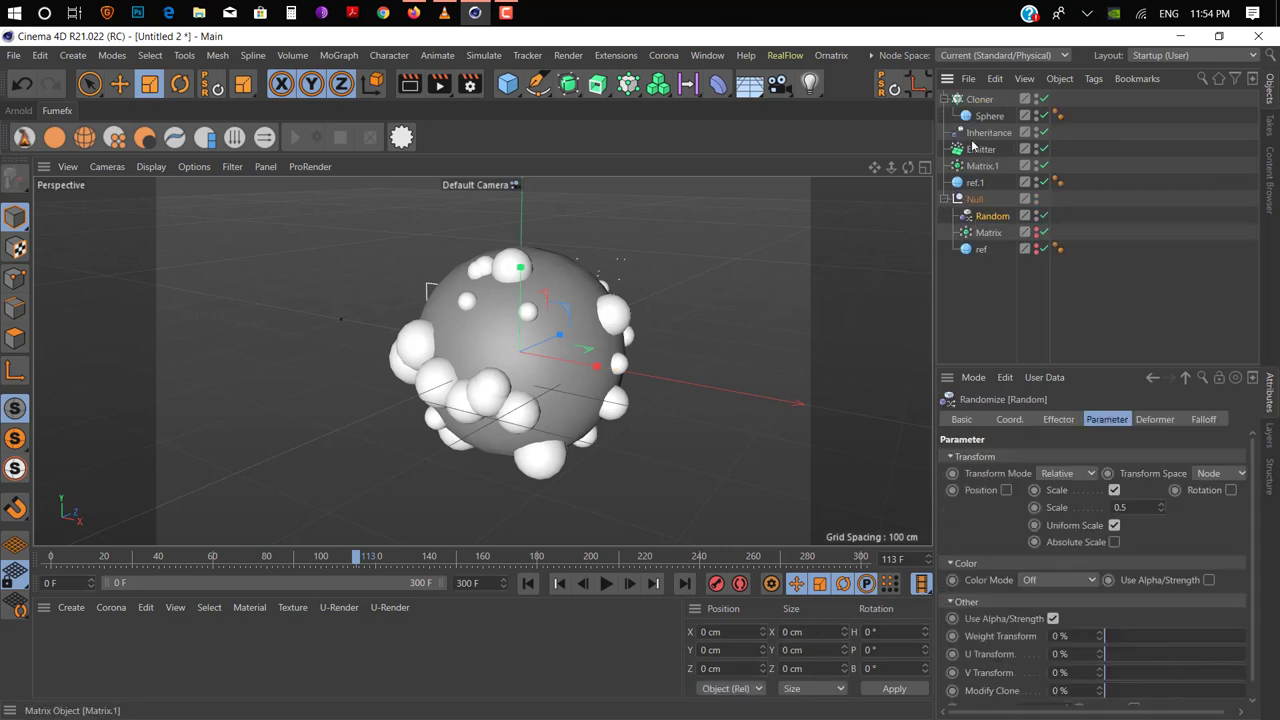
{"action": "left_click", "coordinate": [983, 99], "text": "ctrl"}
{"action": "key", "text": "Delete"}
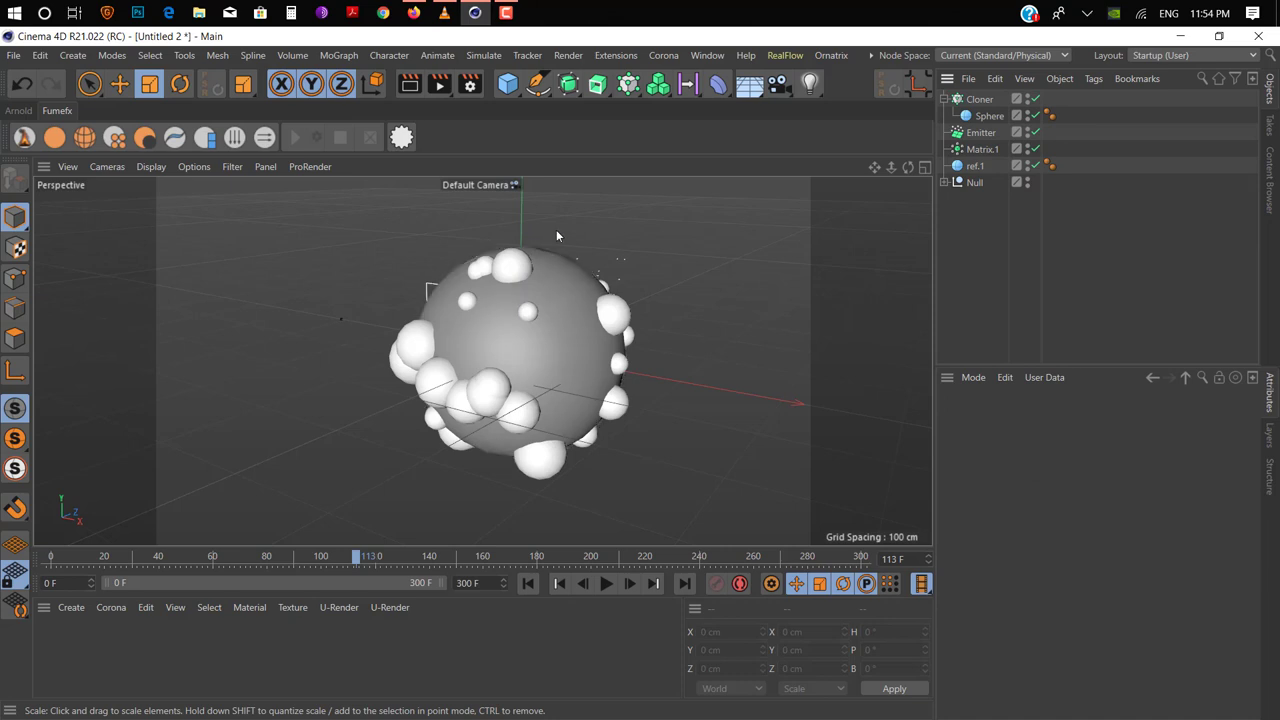
- Switch the viewport to Gouraud Shading (Lines) and raise ref.1 to 80 segments
{"action": "left_click_drag", "start_coordinate": [551, 328], "coordinate": [654, 351], "text": "alt"}
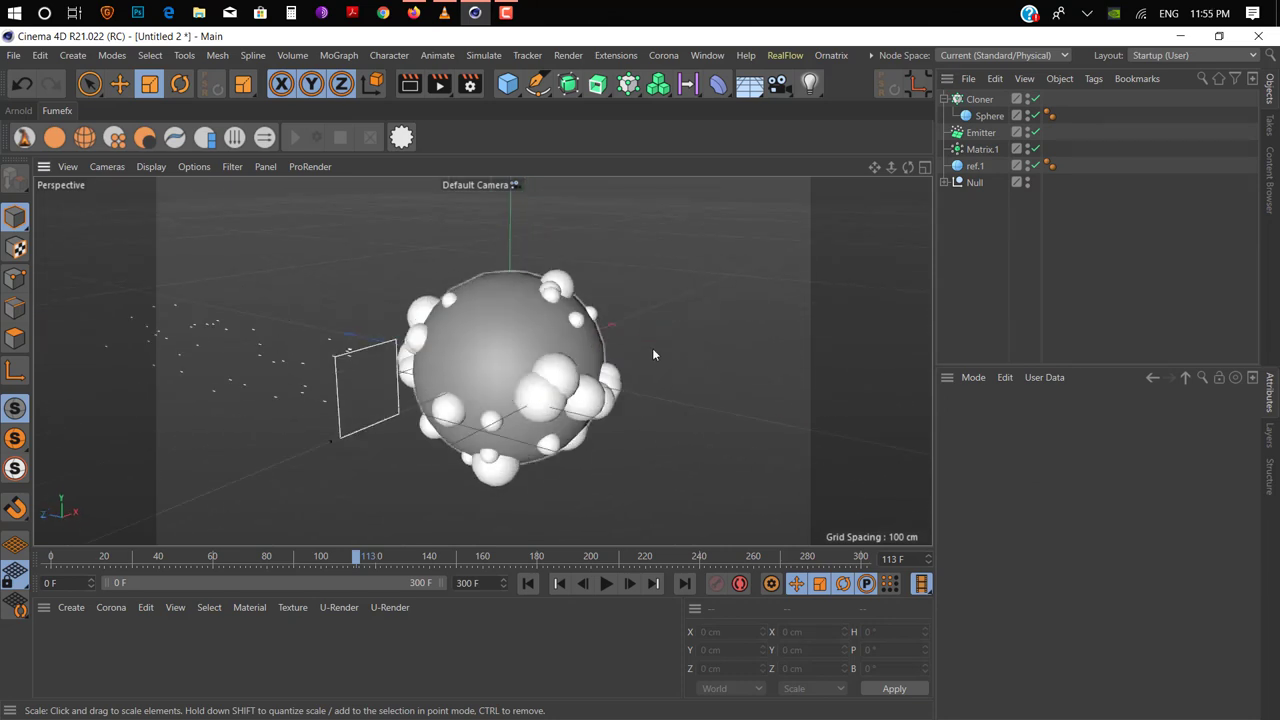
{"action": "left_click", "coordinate": [970, 170]}
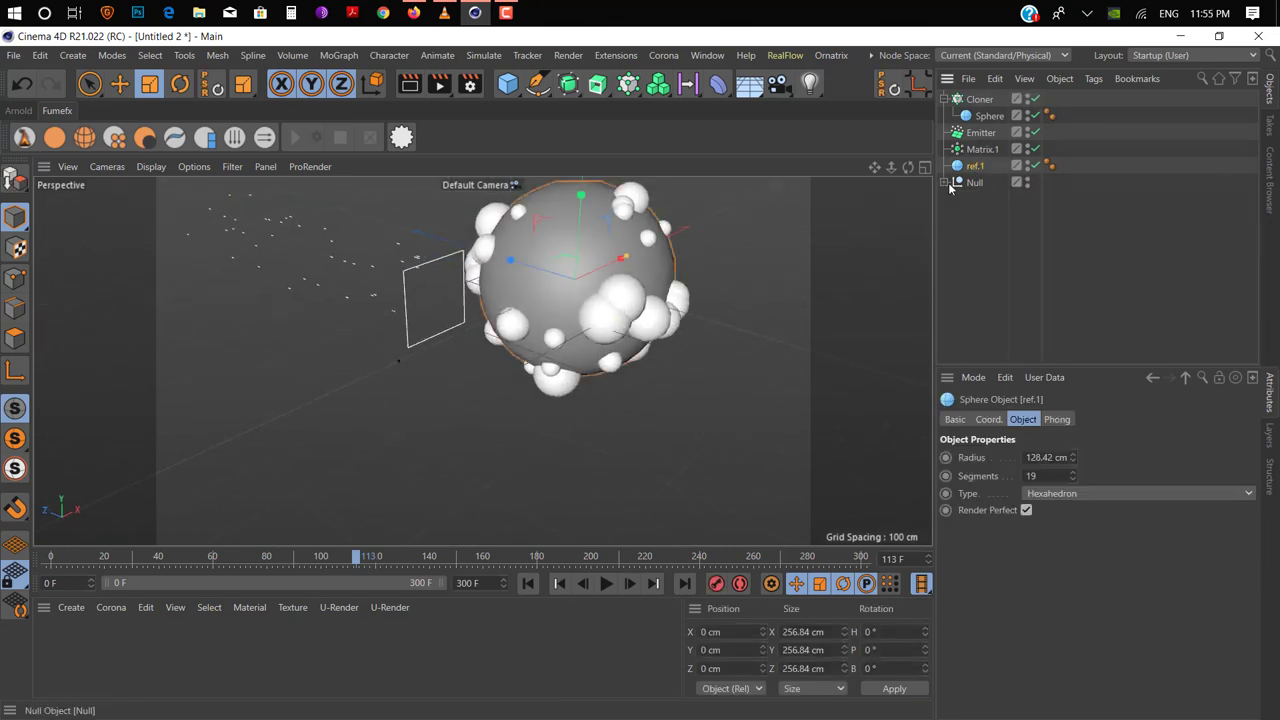
{"action": "left_click", "coordinate": [151, 166]}
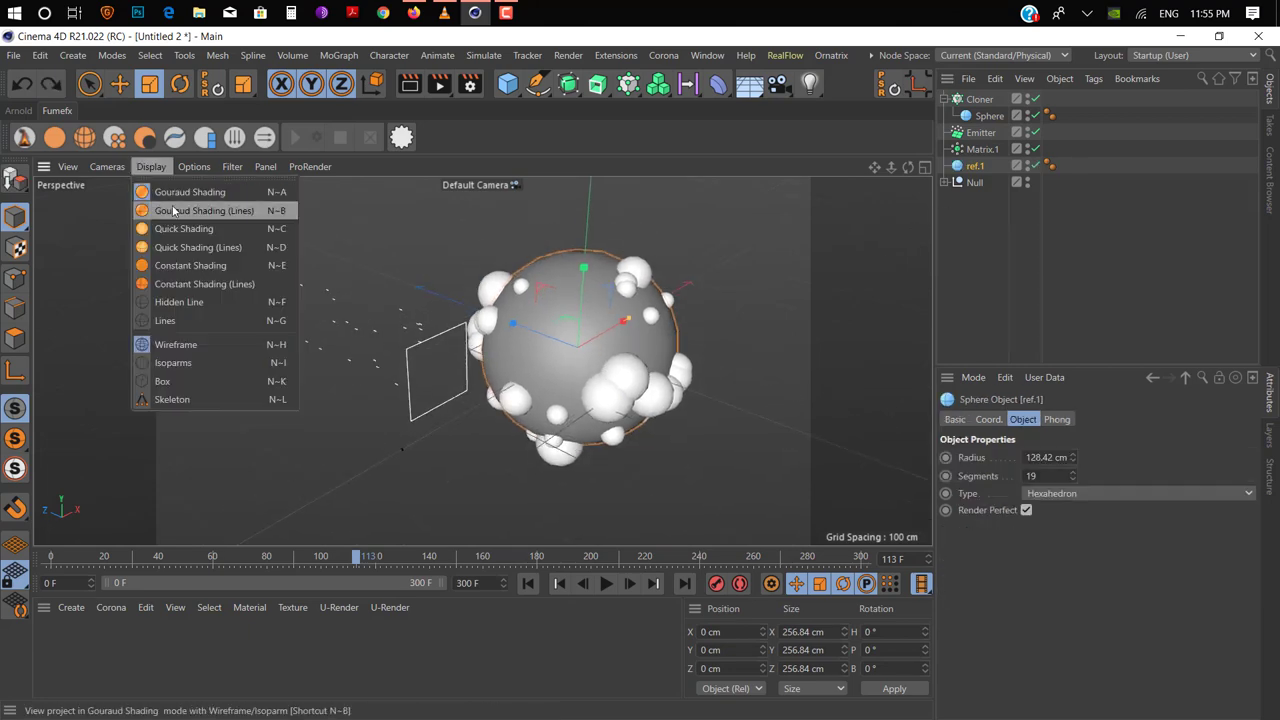
{"action": "left_click", "coordinate": [200, 212]}
{"action": "mouse_move", "coordinate": [708, 380]}
{"action": "left_mouse_down", "text": "alt"}
{"action": "mouse_move", "coordinate": [1027, 450]}
{"action": "mouse_move", "coordinate": [1058, 476]}
{"action": "left_mouse_up", "text": "alt"}
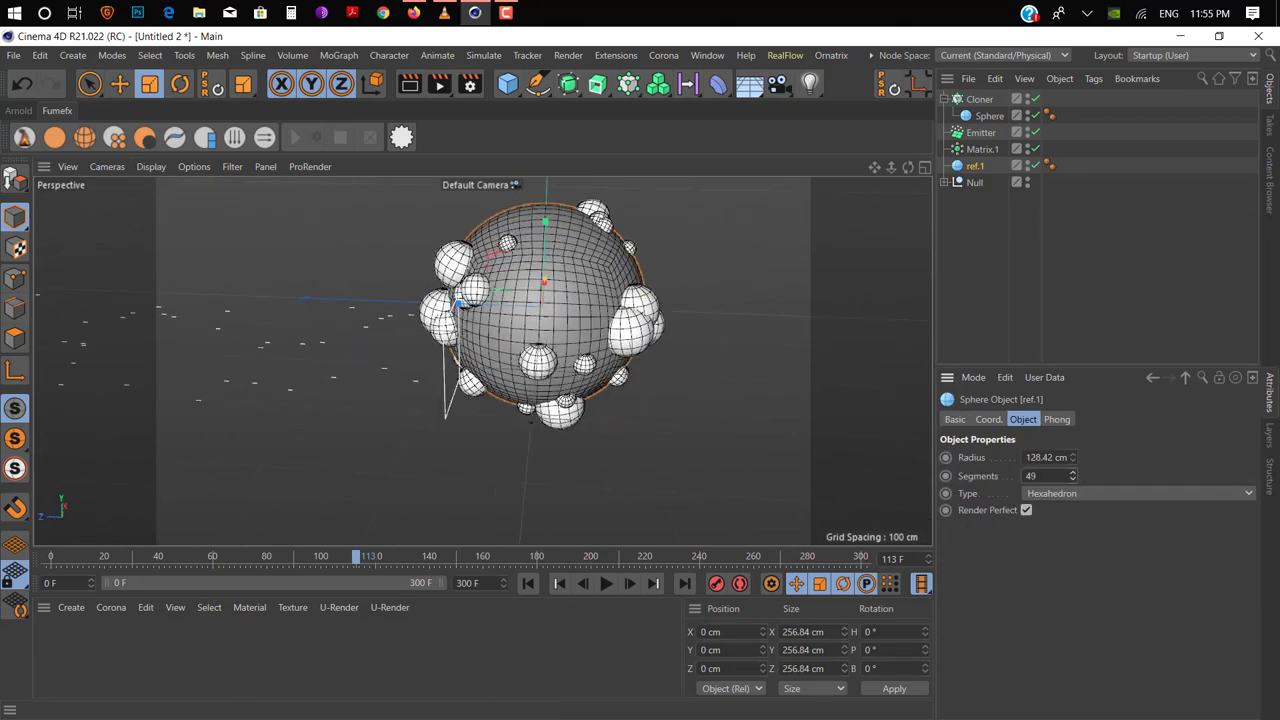
{"action": "type", "text": "80"}
{"action": "key", "text": "Return"}
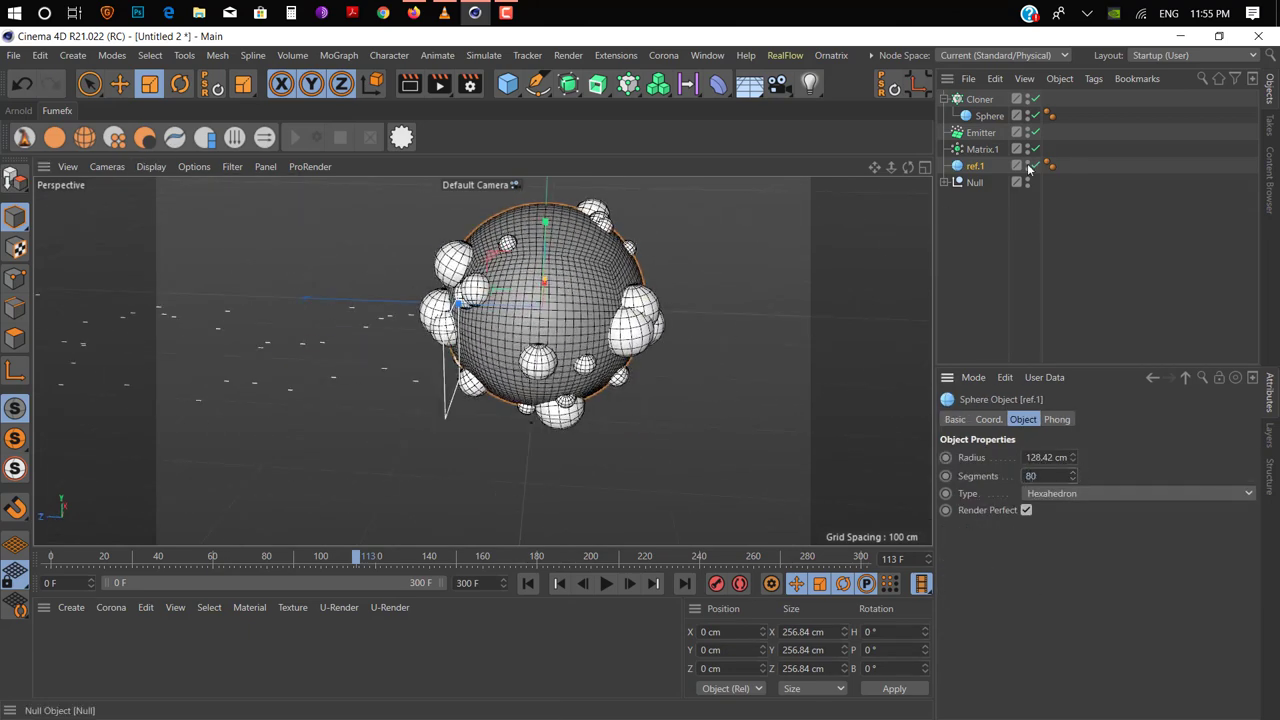
- Make ref.1 editable and add a child Collision deformer with the Cloner as collider
{"action": "key", "text": "c"}
{"action": "left_click", "coordinate": [720, 92]}
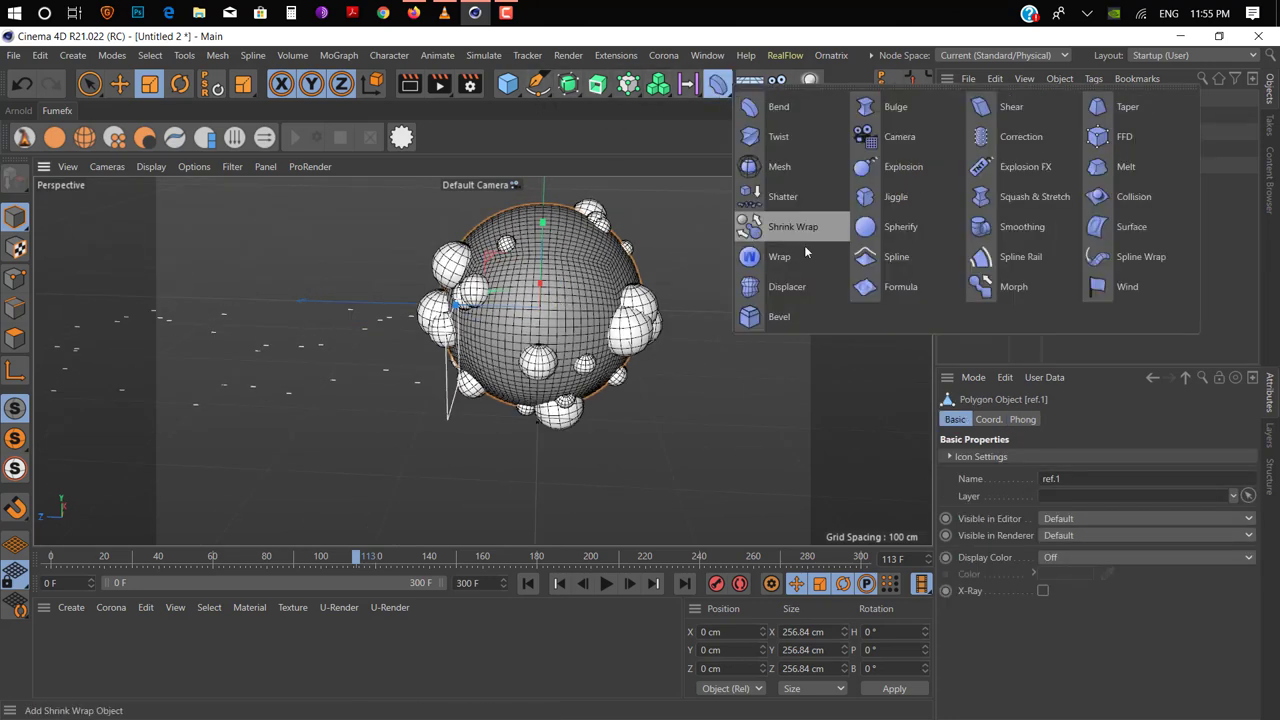
{"action": "left_click", "coordinate": [1103, 197]}
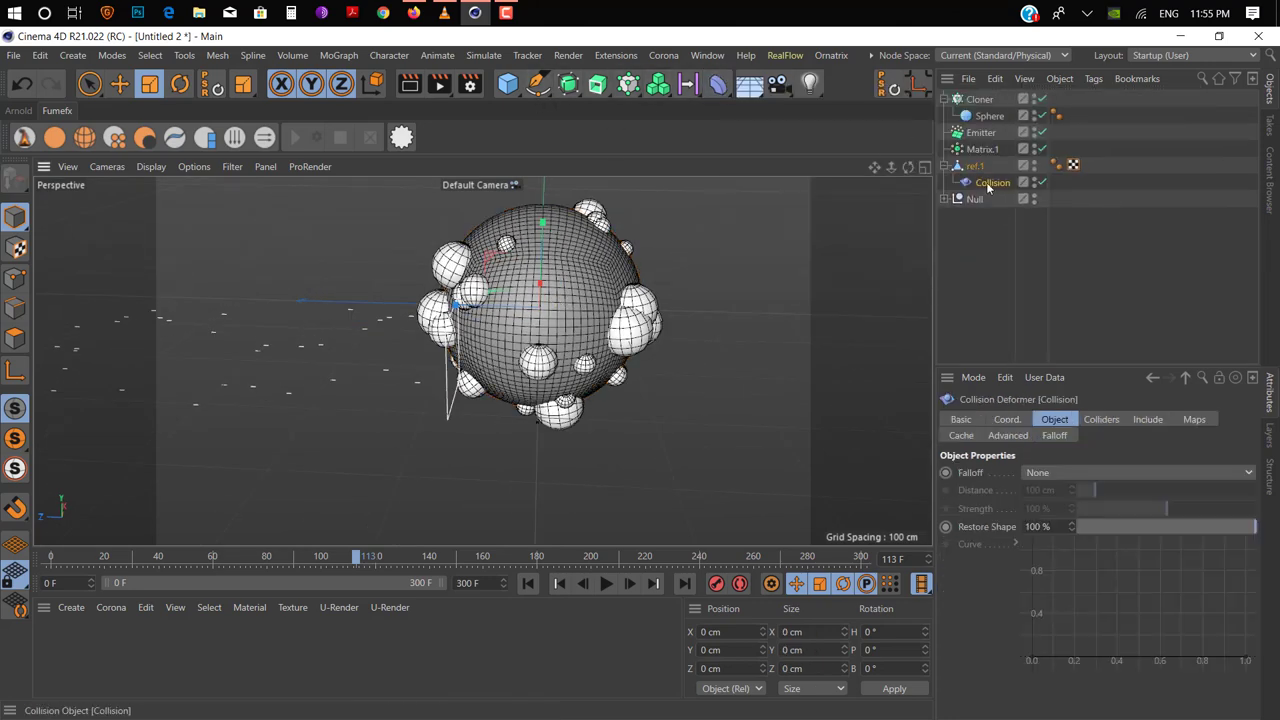
{"action": "left_click_drag", "start_coordinate": [520, 222], "coordinate": [709, 339], "text": "alt"}
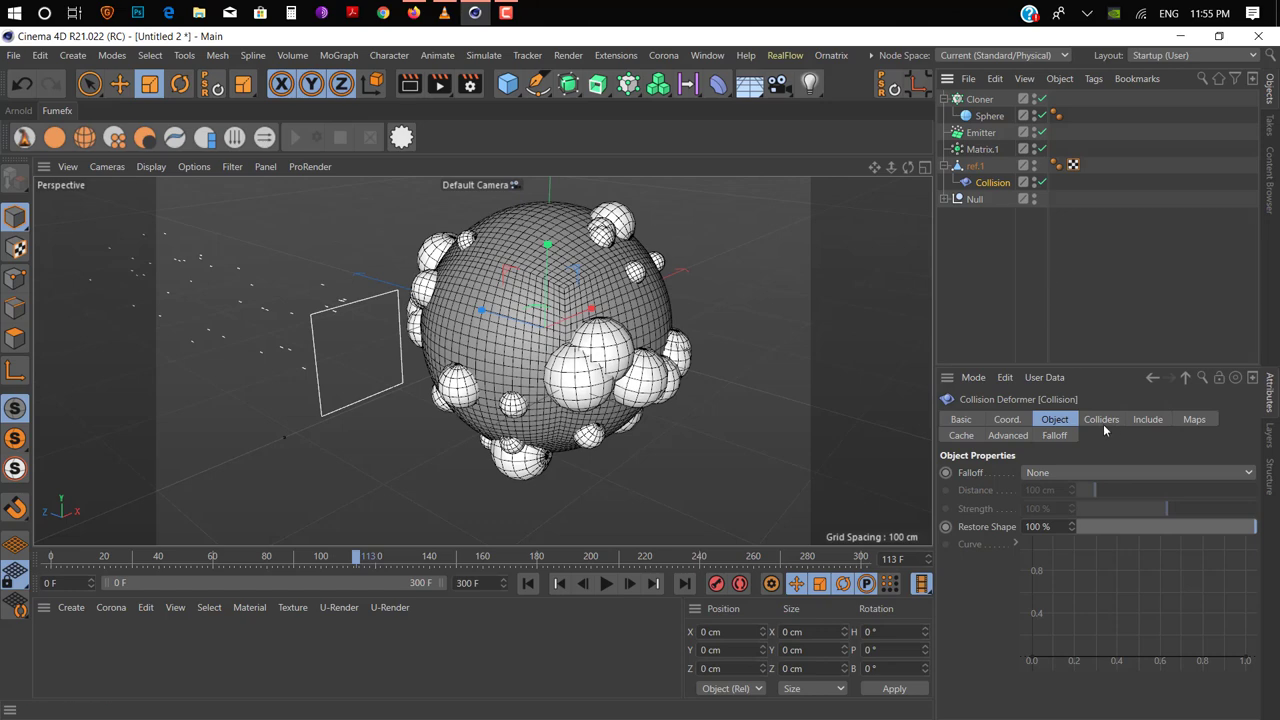
{"action": "left_click", "coordinate": [1101, 419]}
{"action": "left_click_drag", "start_coordinate": [980, 99], "coordinate": [1010, 491]}
- Play the animation to preview the lumpy organic blob
{"action": "mouse_move", "coordinate": [720, 450]}
{"action": "left_mouse_down", "text": "alt"}
{"action": "mouse_move", "coordinate": [656, 435]}
{"action": "mouse_move", "coordinate": [640, 460]}
{"action": "mouse_move", "coordinate": [420, 434]}
{"action": "mouse_move", "coordinate": [553, 519]}
{"action": "mouse_move", "coordinate": [676, 472]}
{"action": "mouse_move", "coordinate": [519, 414]}
{"action": "mouse_move", "coordinate": [552, 361]}
{"action": "mouse_move", "coordinate": [600, 411]}
{"action": "left_mouse_up", "text": "alt"}
{"action": "left_click", "coordinate": [620, 588]}
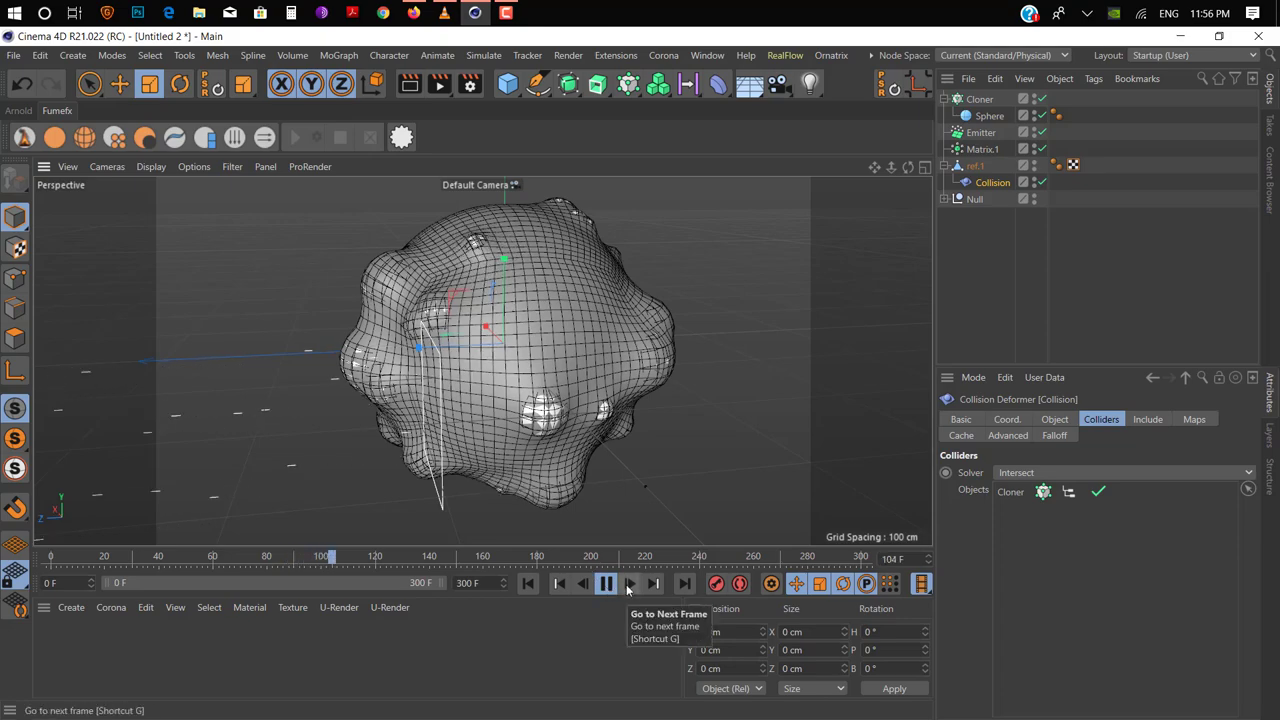
{"action": "left_click", "coordinate": [628, 586]}
{"action": "mouse_move", "coordinate": [495, 400]}
{"action": "left_mouse_down", "text": "alt"}
{"action": "mouse_move", "coordinate": [260, 360]}
{"action": "mouse_move", "coordinate": [622, 194]}
{"action": "left_mouse_up", "text": "alt"}
- Inspect the count and distribution settings of the Matrix inside the Null group
{"action": "left_click", "coordinate": [982, 149]}
{"action": "left_click", "coordinate": [1008, 419]}
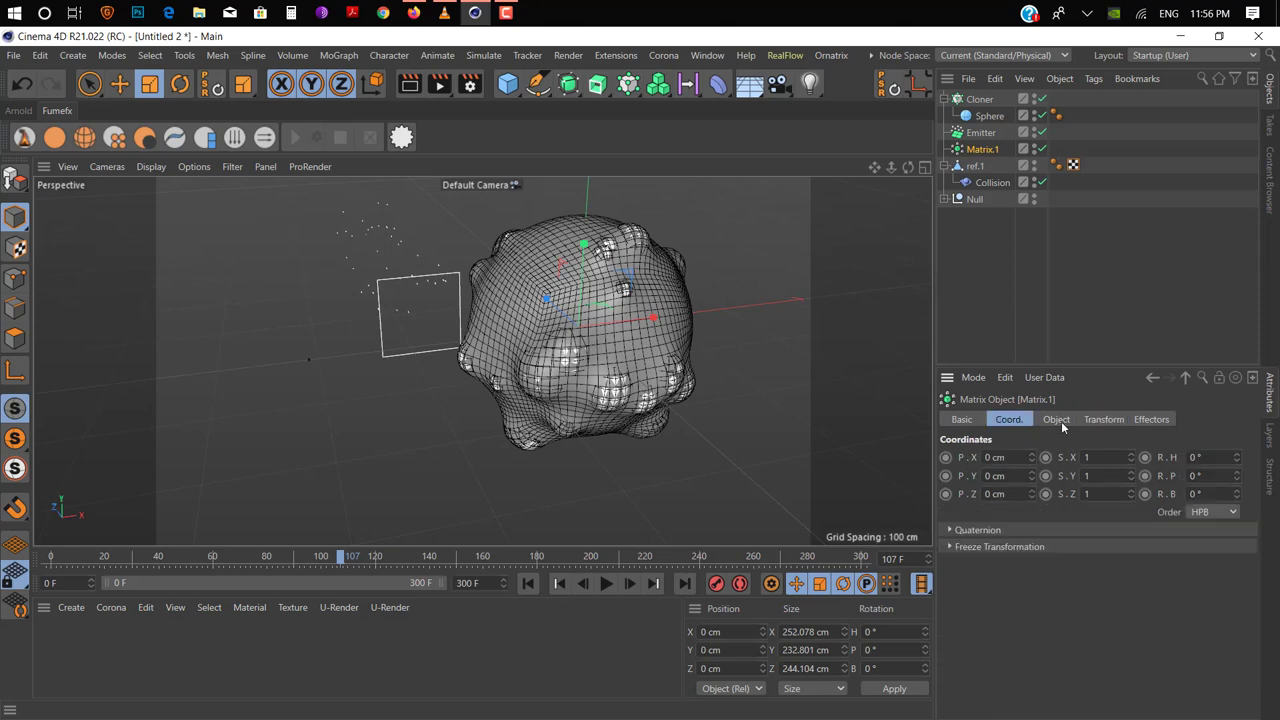
{"action": "left_click", "coordinate": [1058, 421]}
{"action": "left_click", "coordinate": [944, 198]}
{"action": "left_click", "coordinate": [988, 249]}
{"action": "left_click", "coordinate": [1163, 638]}
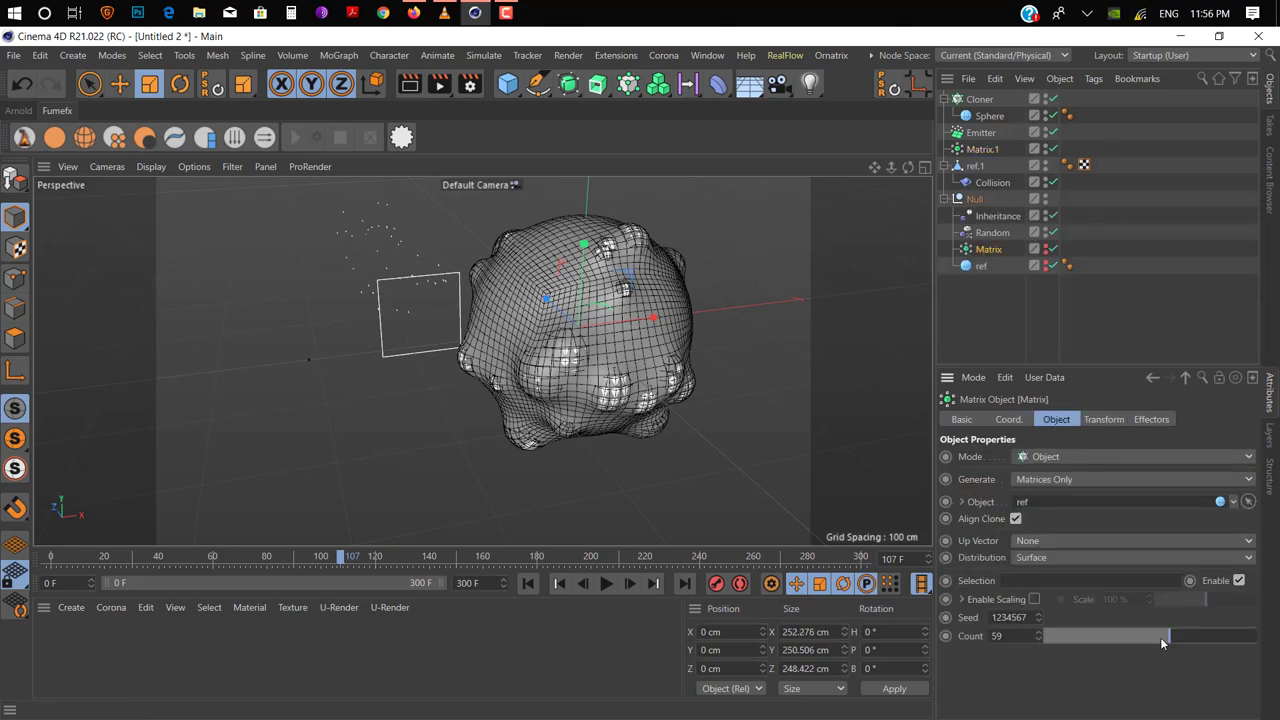
- Preview the blob simulation, then select the Collision deformer and orbit around the blob
{"action": "left_click", "coordinate": [608, 584]}
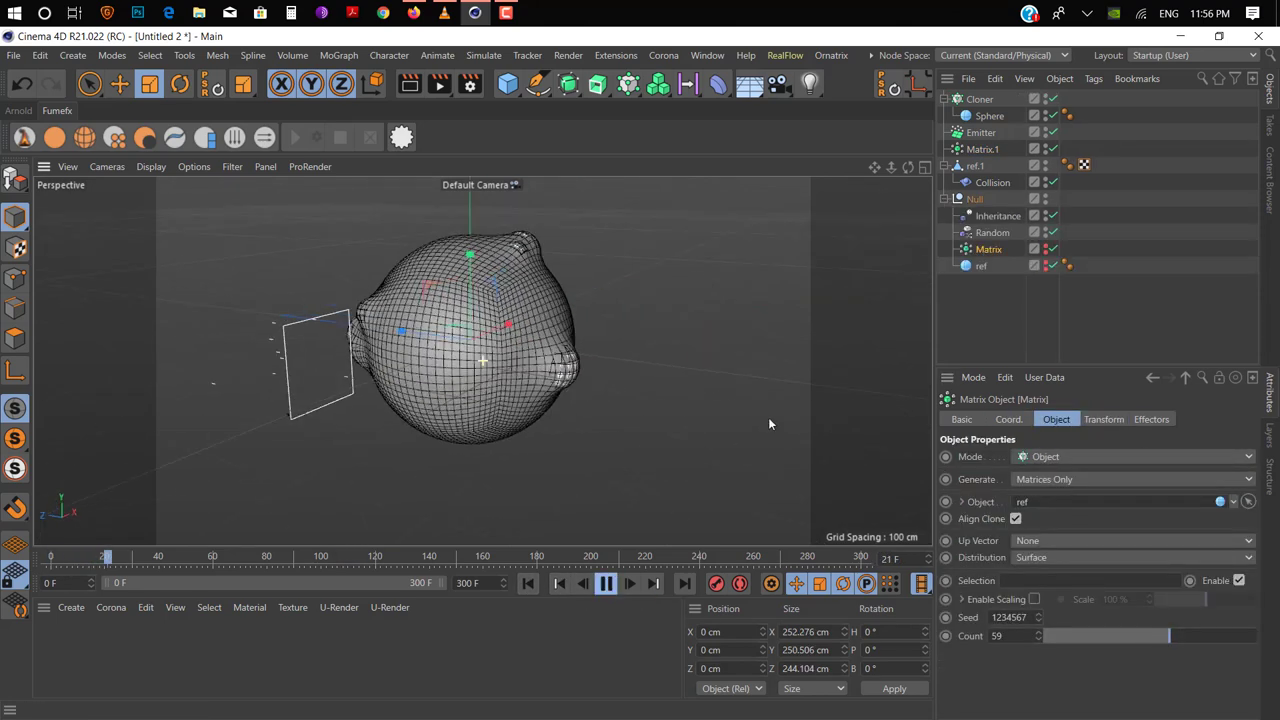
{"action": "left_click", "coordinate": [607, 585]}
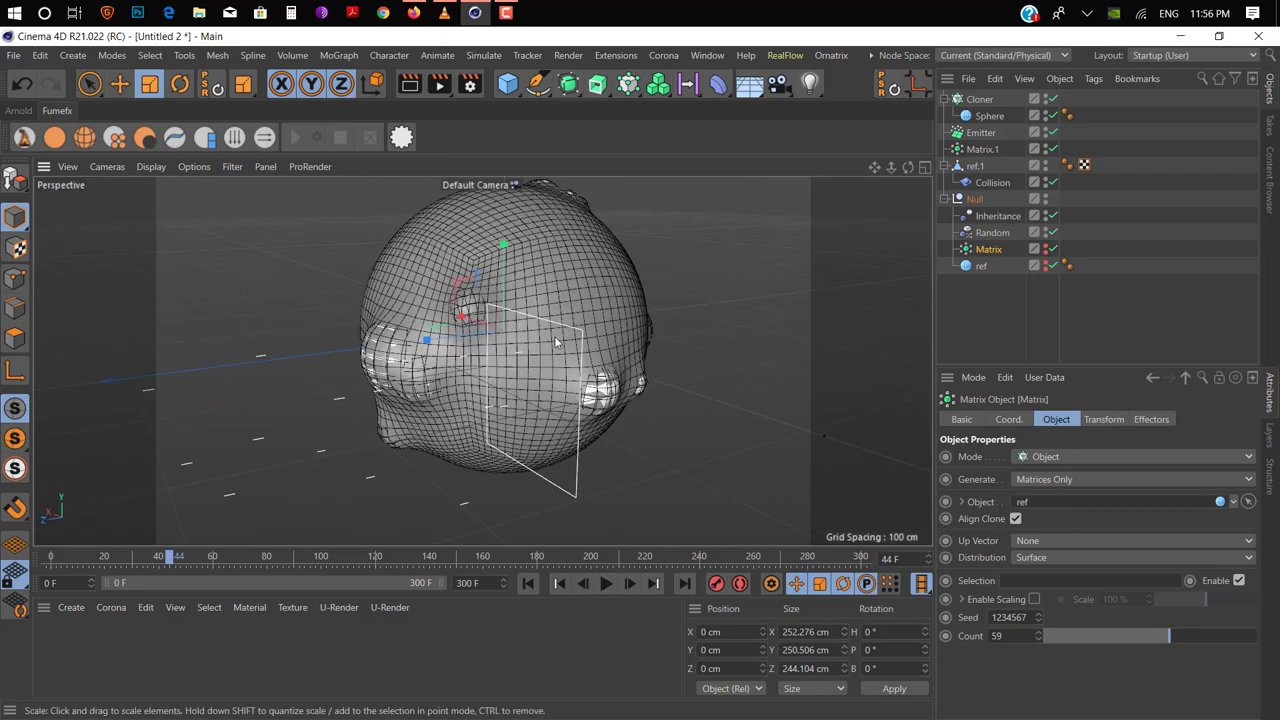
{"action": "left_click", "coordinate": [992, 182]}
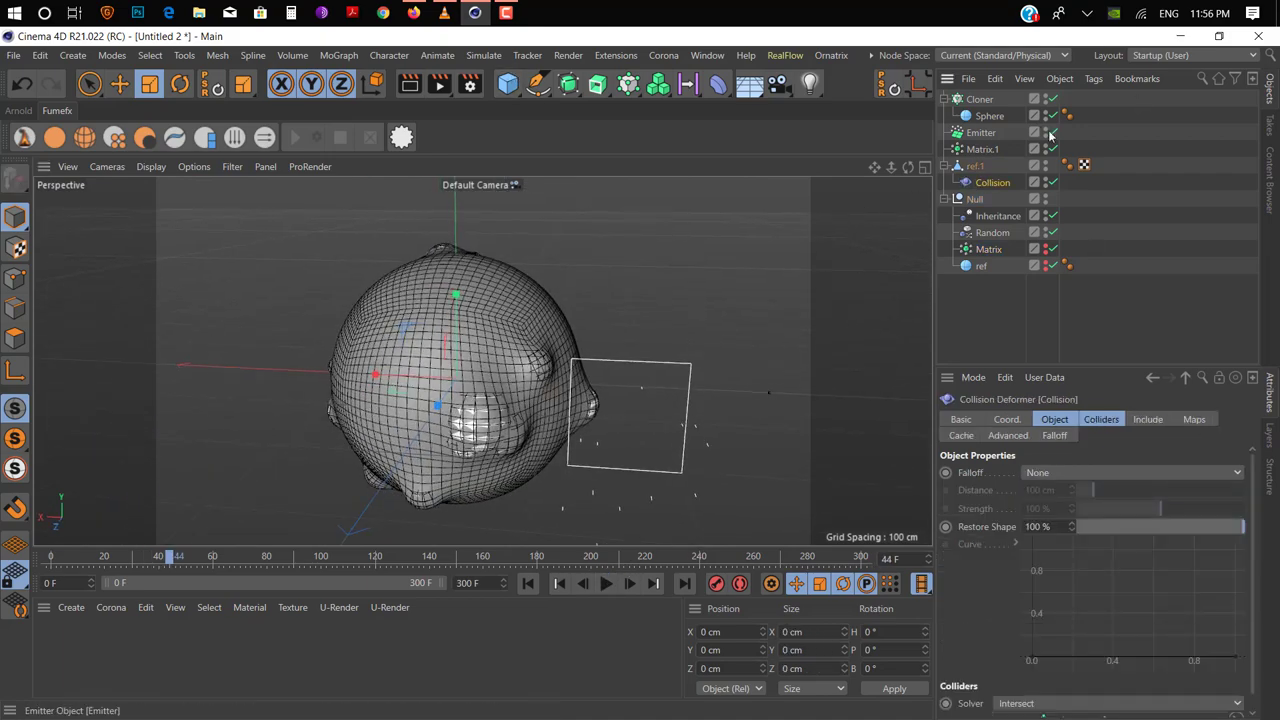
{"action": "mouse_move", "coordinate": [320, 260]}
{"action": "left_mouse_down", "text": "alt"}
{"action": "mouse_move", "coordinate": [525, 371]}
{"action": "mouse_move", "coordinate": [596, 355]}
{"action": "mouse_move", "coordinate": [625, 330]}
{"action": "left_mouse_up", "text": "alt"}
{"action": "left_click", "coordinate": [718, 83]}
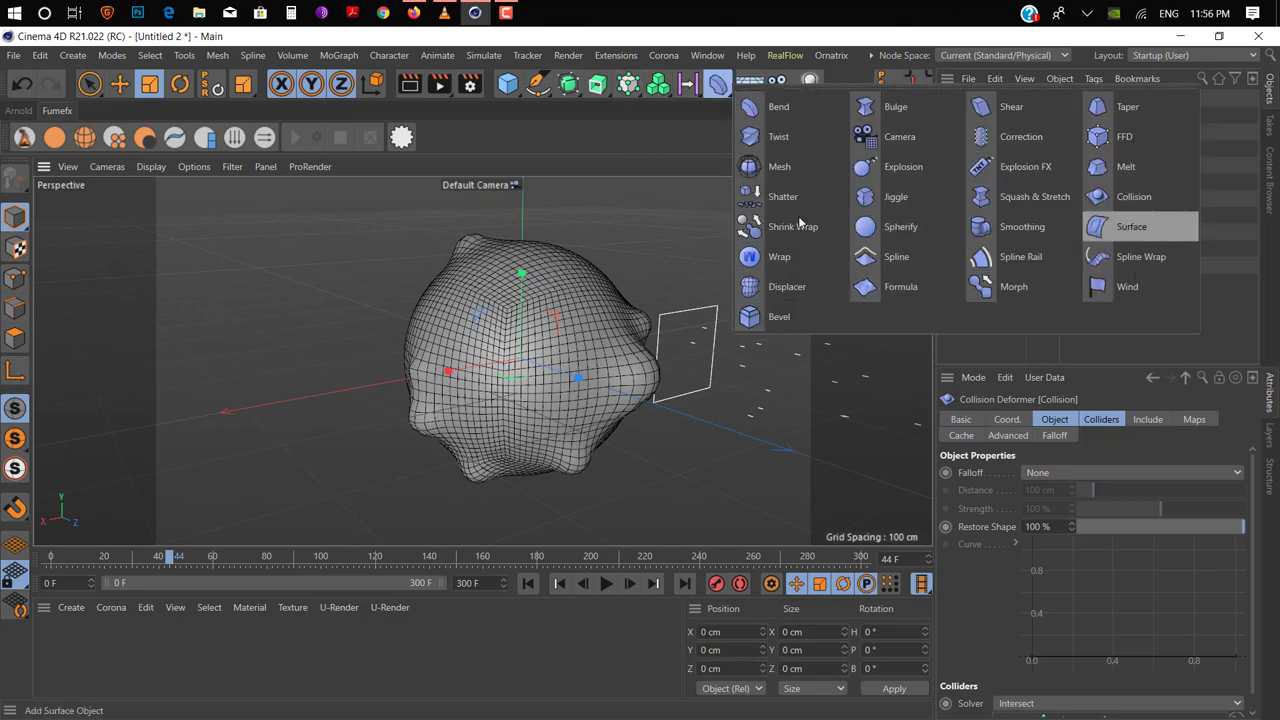
- Add a Jiggle deformer under ref.1, below Collision, and watch the blob wobble
{"action": "left_click", "coordinate": [893, 196]}
{"action": "left_click_drag", "start_coordinate": [974, 101], "coordinate": [988, 210]}
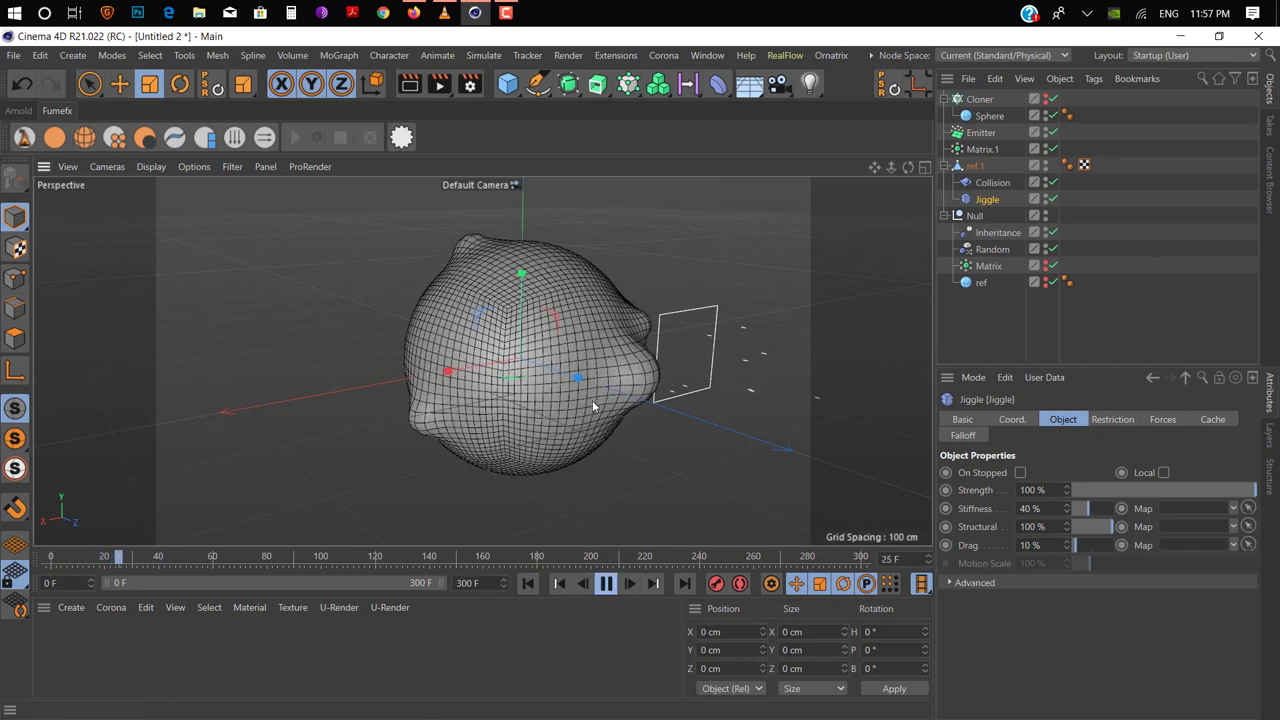
{"action": "mouse_move", "coordinate": [592, 400]}
{"action": "left_mouse_down", "text": "alt"}
{"action": "mouse_move", "coordinate": [677, 403]}
{"action": "mouse_move", "coordinate": [379, 409]}
{"action": "left_mouse_up", "text": "alt"}
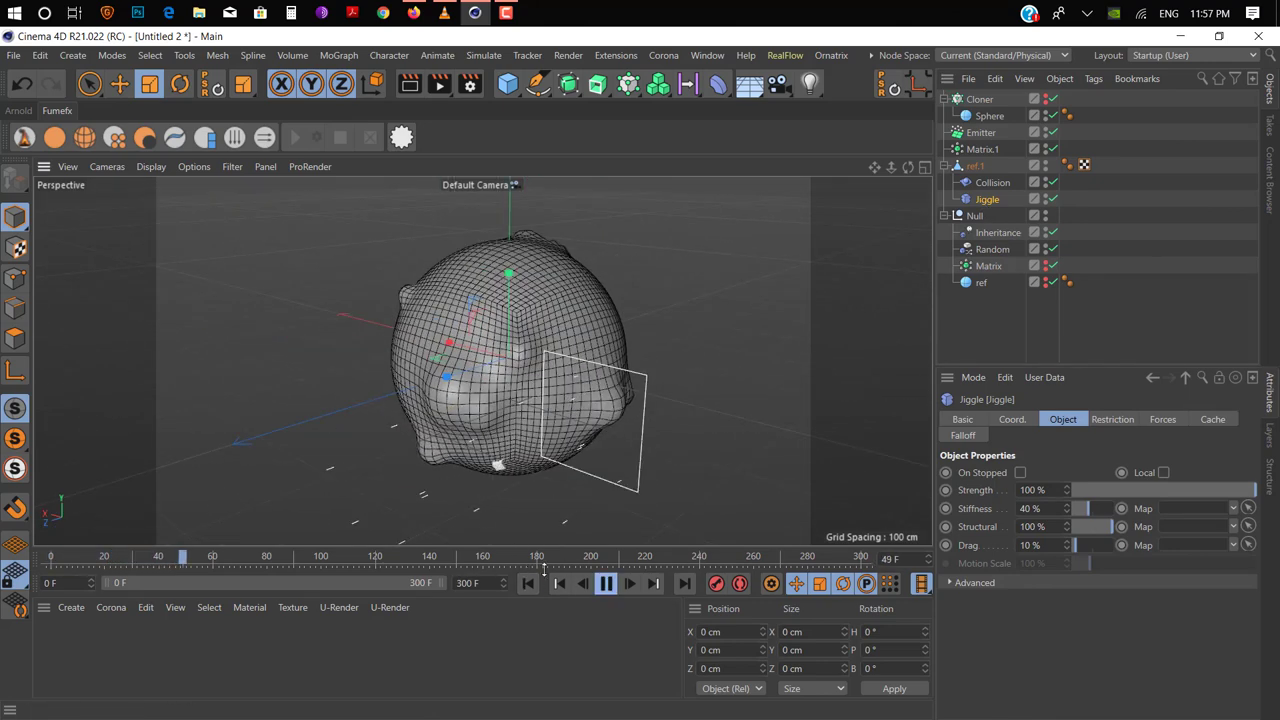
- Lower the Jiggle Strength to 55%, replay the simulation, and select Collision
{"action": "left_click", "coordinate": [606, 583]}
{"action": "left_click_drag", "start_coordinate": [1250, 490], "coordinate": [1173, 490]}
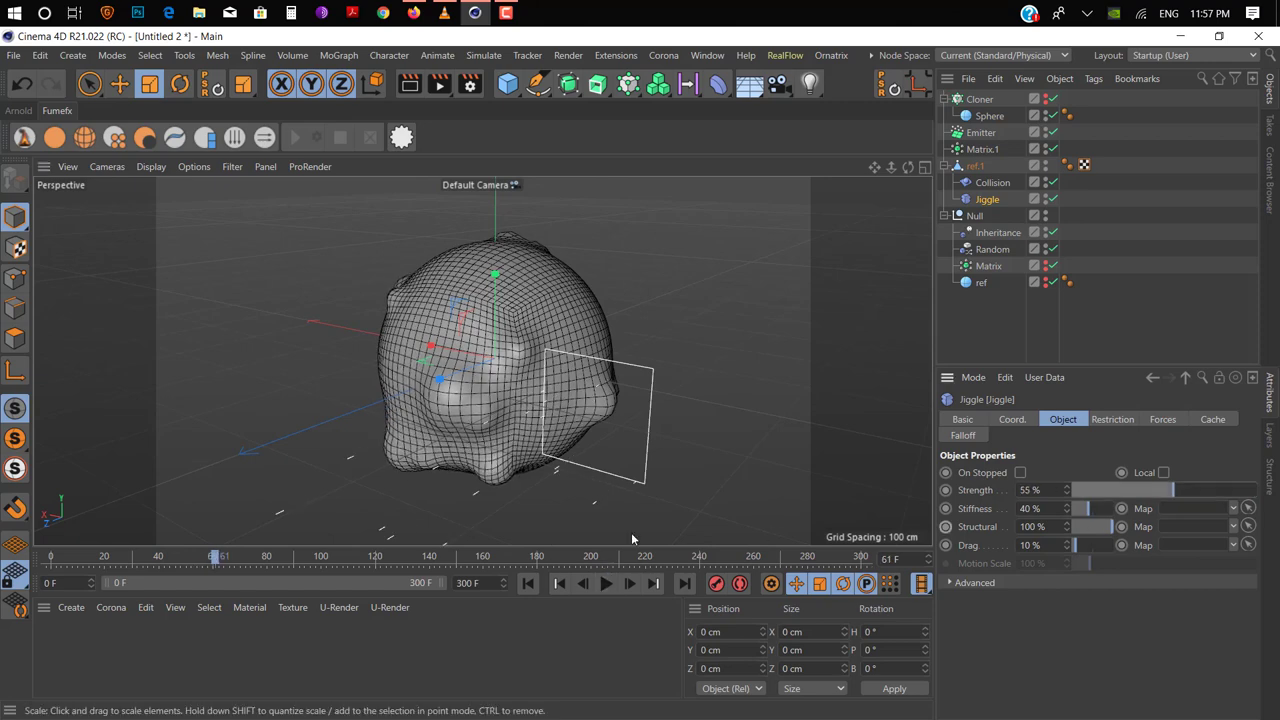
{"action": "left_click", "coordinate": [606, 583]}
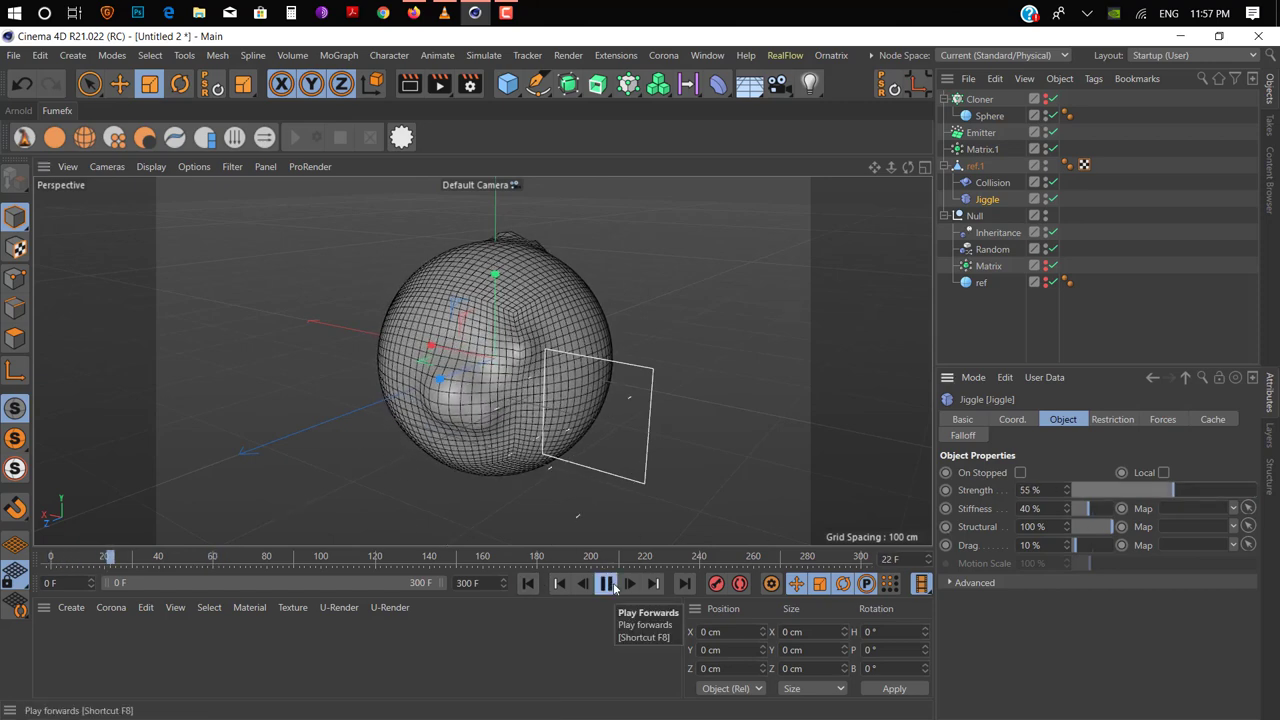
{"action": "left_click", "coordinate": [607, 584]}
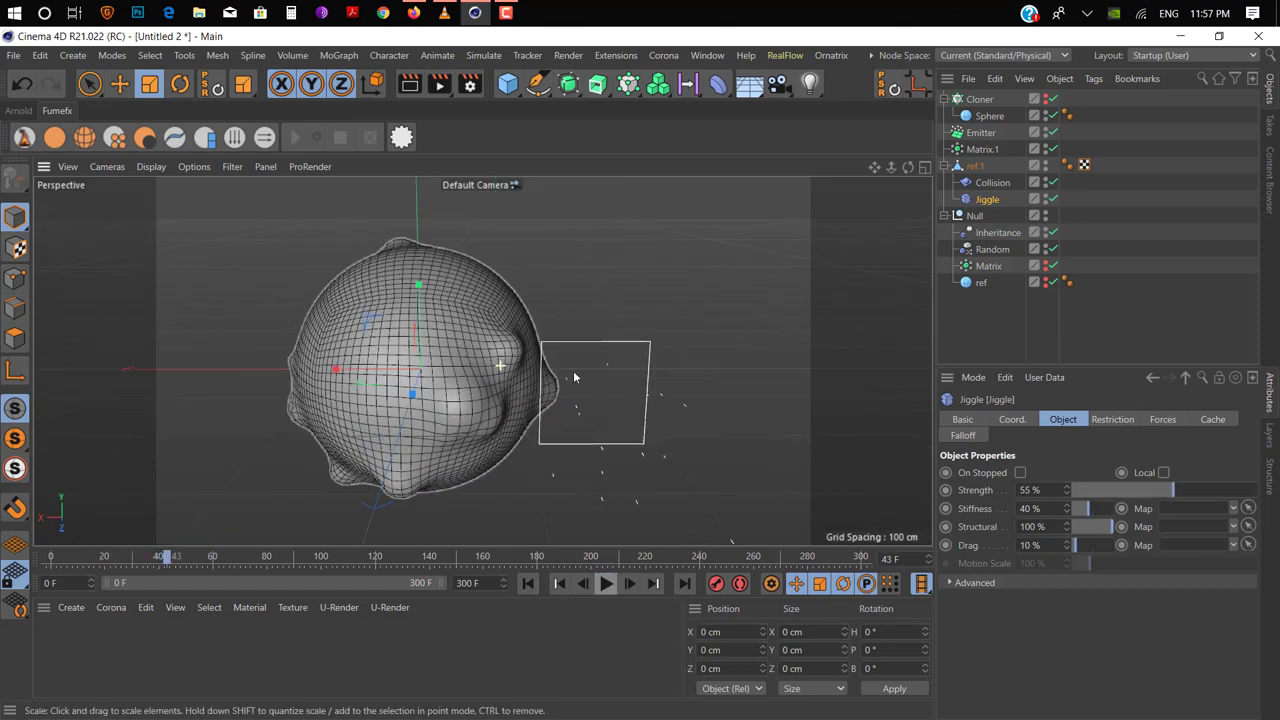
{"action": "left_click", "coordinate": [986, 183]}
- Calculate the Collision deformer's cache from its Cache tab, then switch to Firefox
{"action": "left_click", "coordinate": [961, 435]}
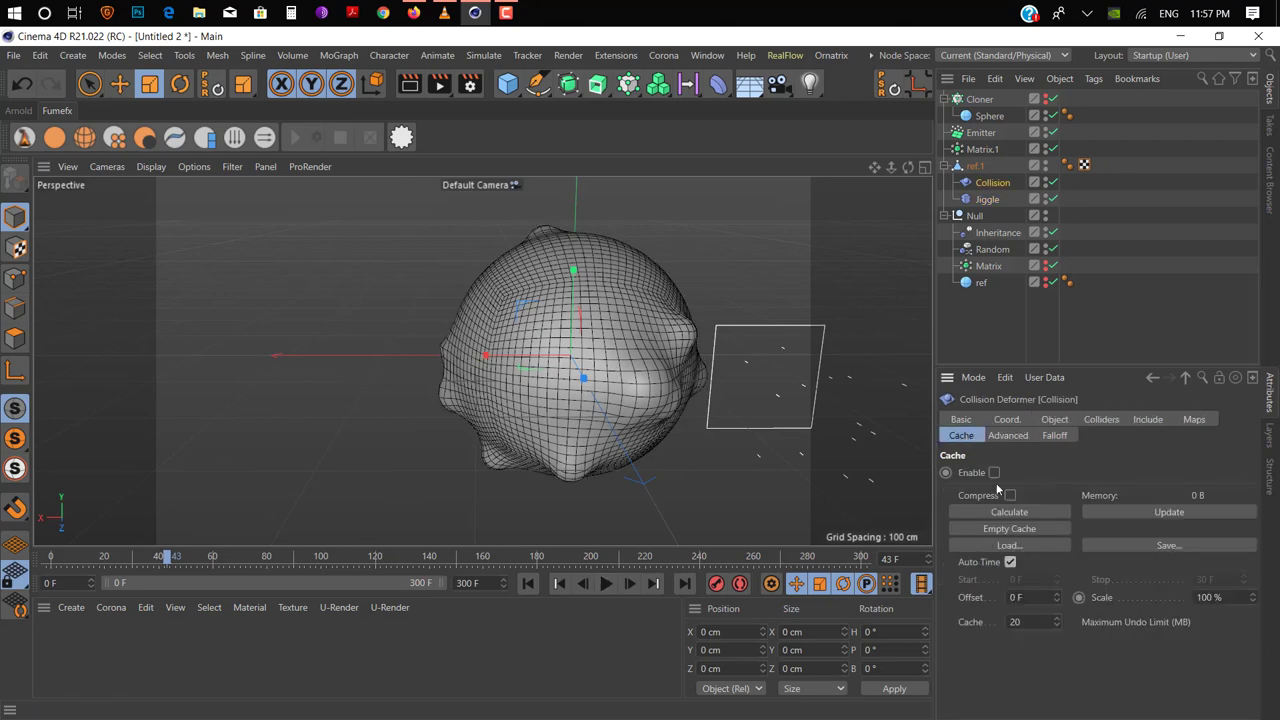
{"action": "left_click", "coordinate": [1024, 513]}
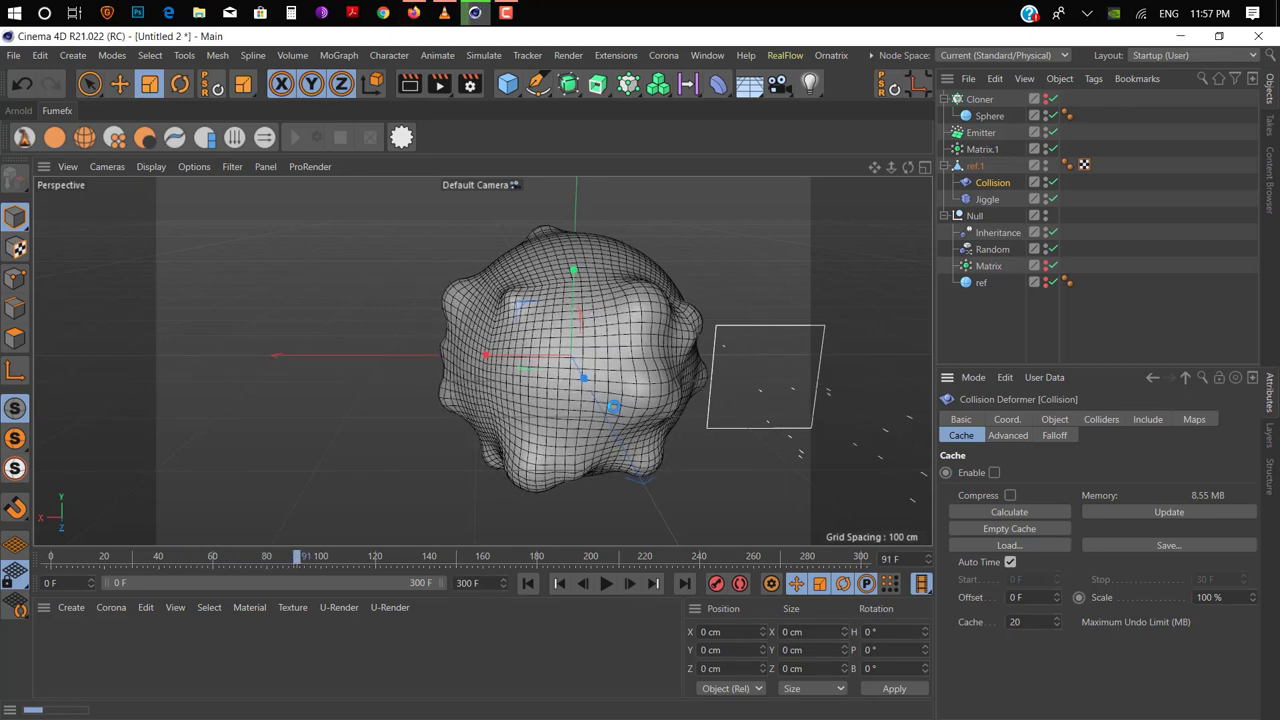
{"action": "left_click", "coordinate": [406, 18]}
- Load facebook.com in Firefox, then minimize the browser back to Cinema 4D
{"action": "type", "text": "facebook.com"}
{"action": "key", "text": "Return"}
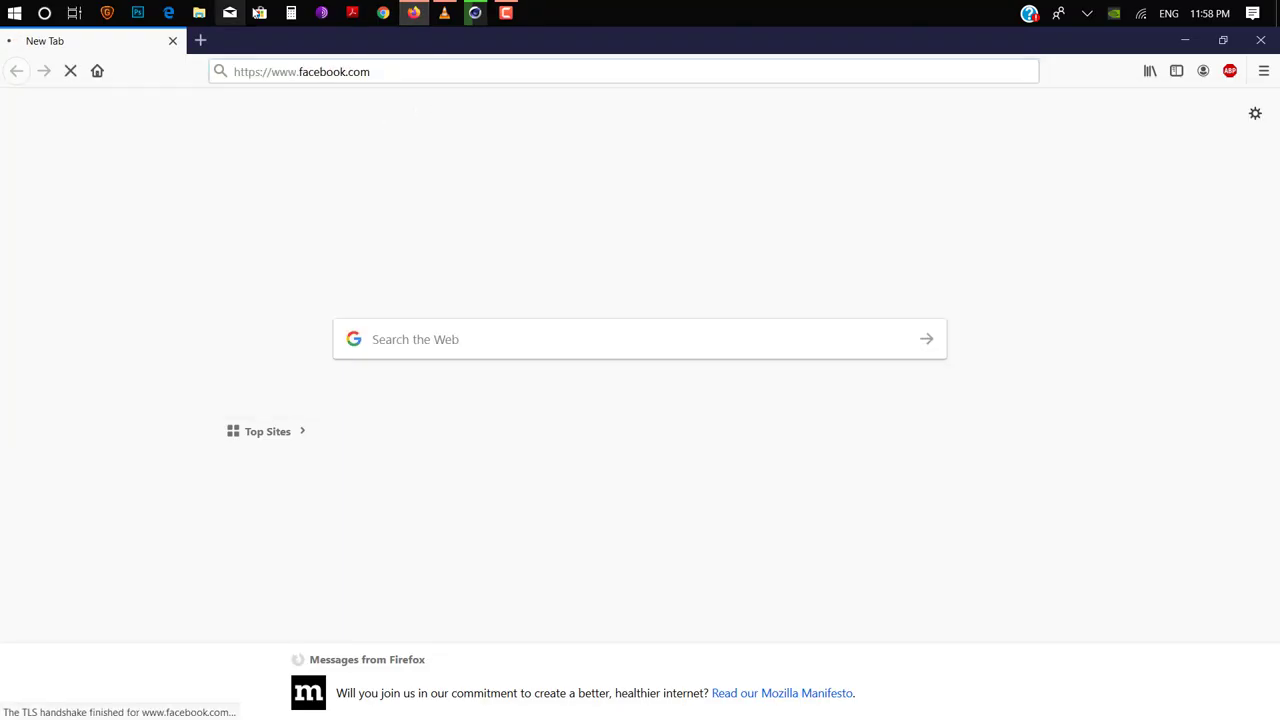
{"action": "left_click", "coordinate": [410, 13]}
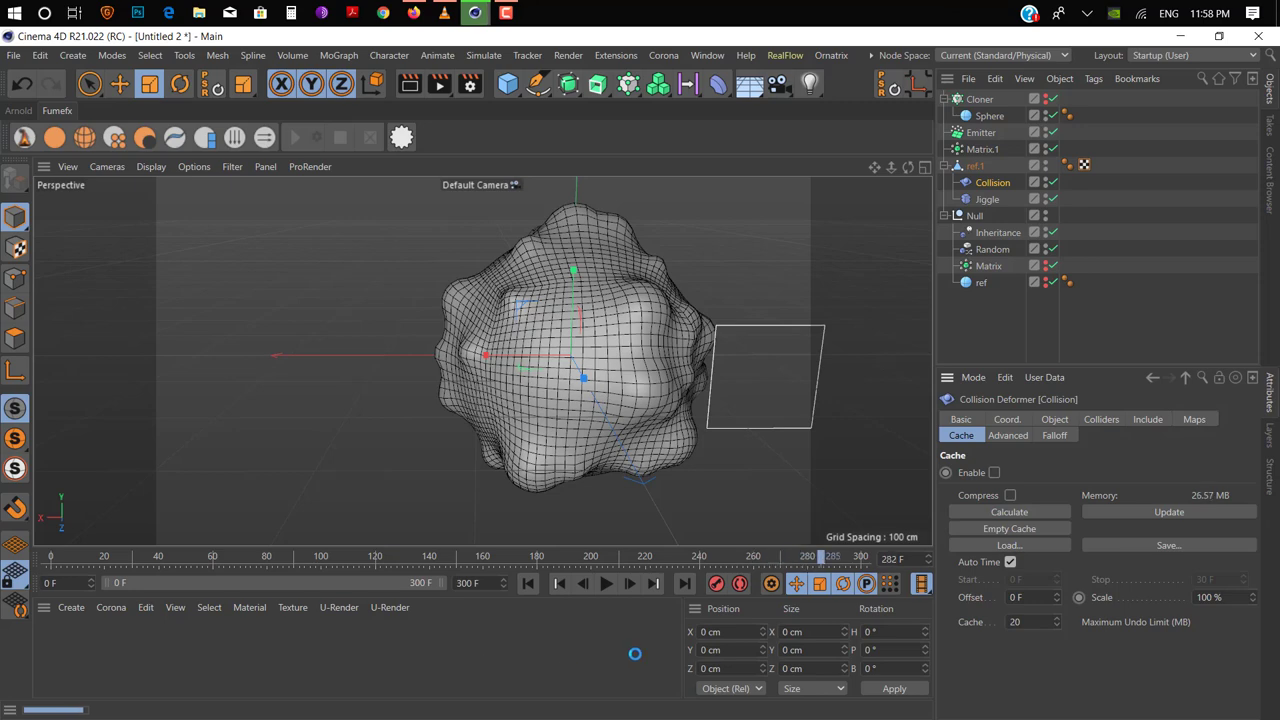
- Replay the cached jiggle animation from the start, then select the ref.1 mesh
{"action": "left_click", "coordinate": [528, 583]}
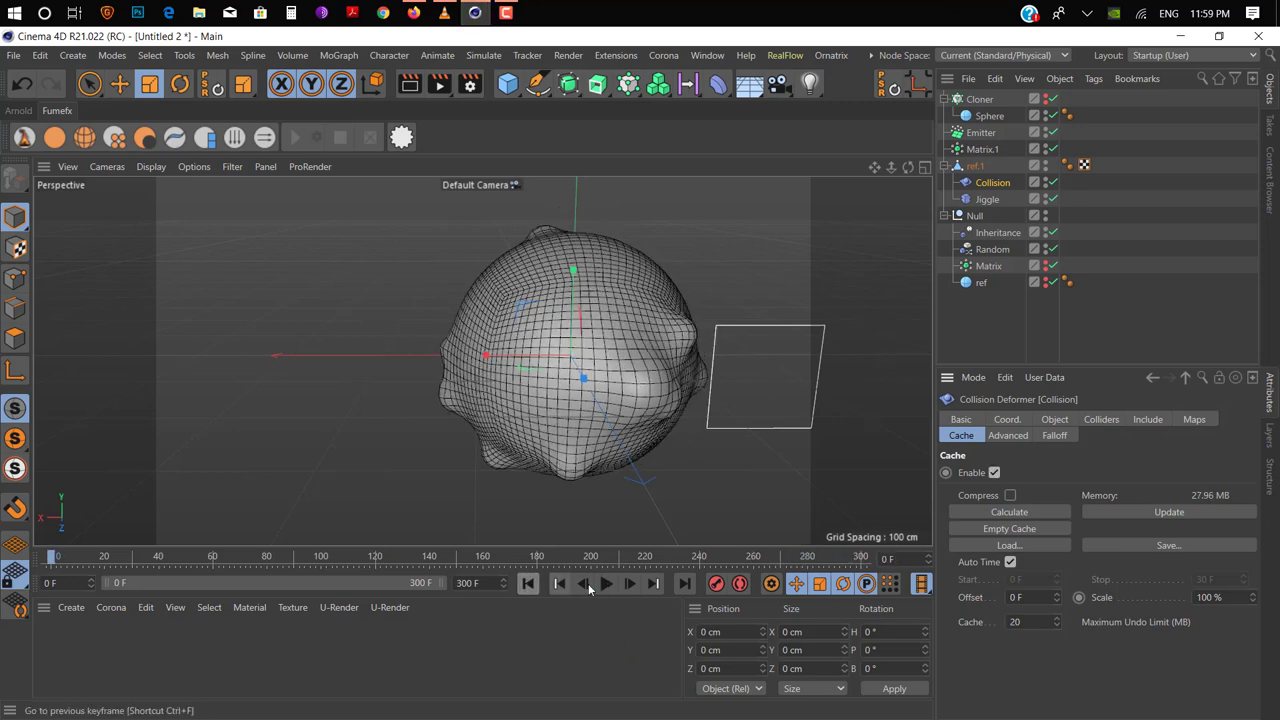
{"action": "left_click", "coordinate": [606, 583]}
{"action": "mouse_move", "coordinate": [600, 500]}
{"action": "left_mouse_down", "text": "alt"}
{"action": "mouse_move", "coordinate": [575, 455]}
{"action": "mouse_move", "coordinate": [628, 410]}
{"action": "mouse_move", "coordinate": [292, 400]}
{"action": "mouse_move", "coordinate": [430, 370]}
{"action": "left_mouse_up", "text": "alt"}
{"action": "key", "text": "F8"}
{"action": "left_click", "coordinate": [968, 170]}
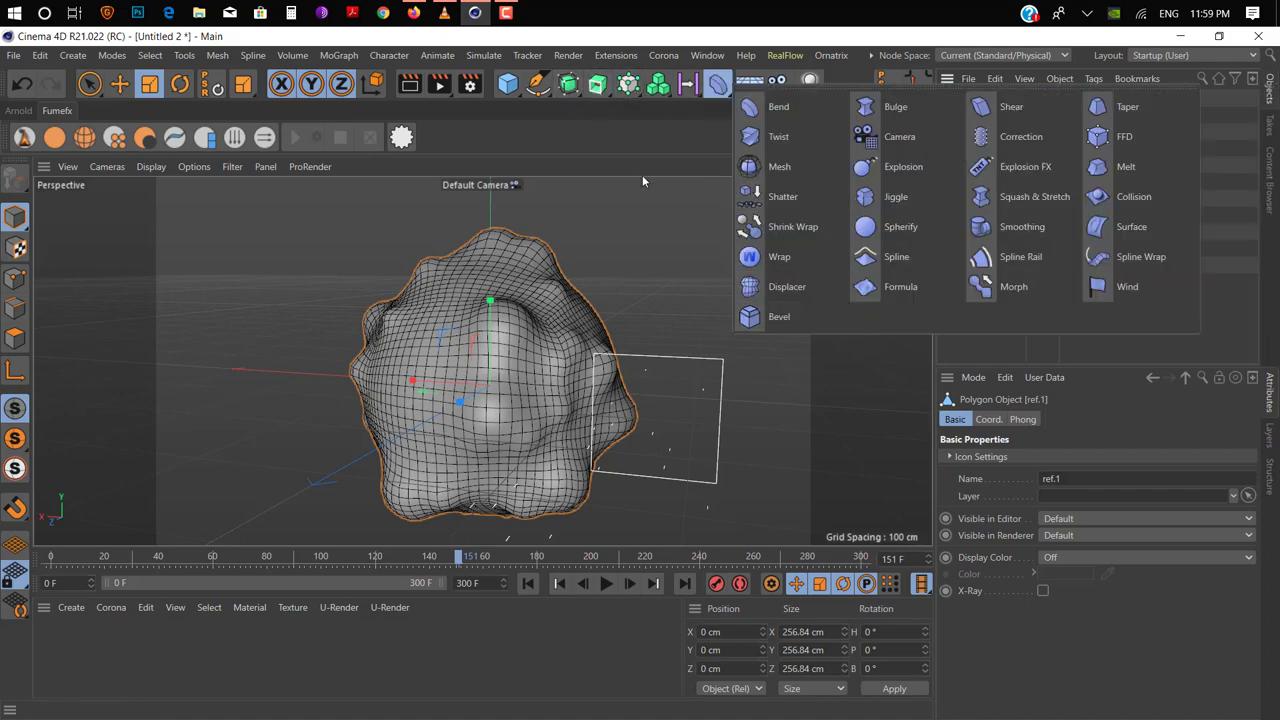
{"action": "mouse_move", "coordinate": [620, 200]}
{"action": "left_mouse_down", "text": "alt"}
{"action": "mouse_move", "coordinate": [330, 440]}
{"action": "mouse_move", "coordinate": [531, 457]}
{"action": "mouse_move", "coordinate": [561, 316]}
{"action": "mouse_move", "coordinate": [580, 289]}
{"action": "mouse_move", "coordinate": [870, 259]}
{"action": "left_mouse_up", "text": "alt"}
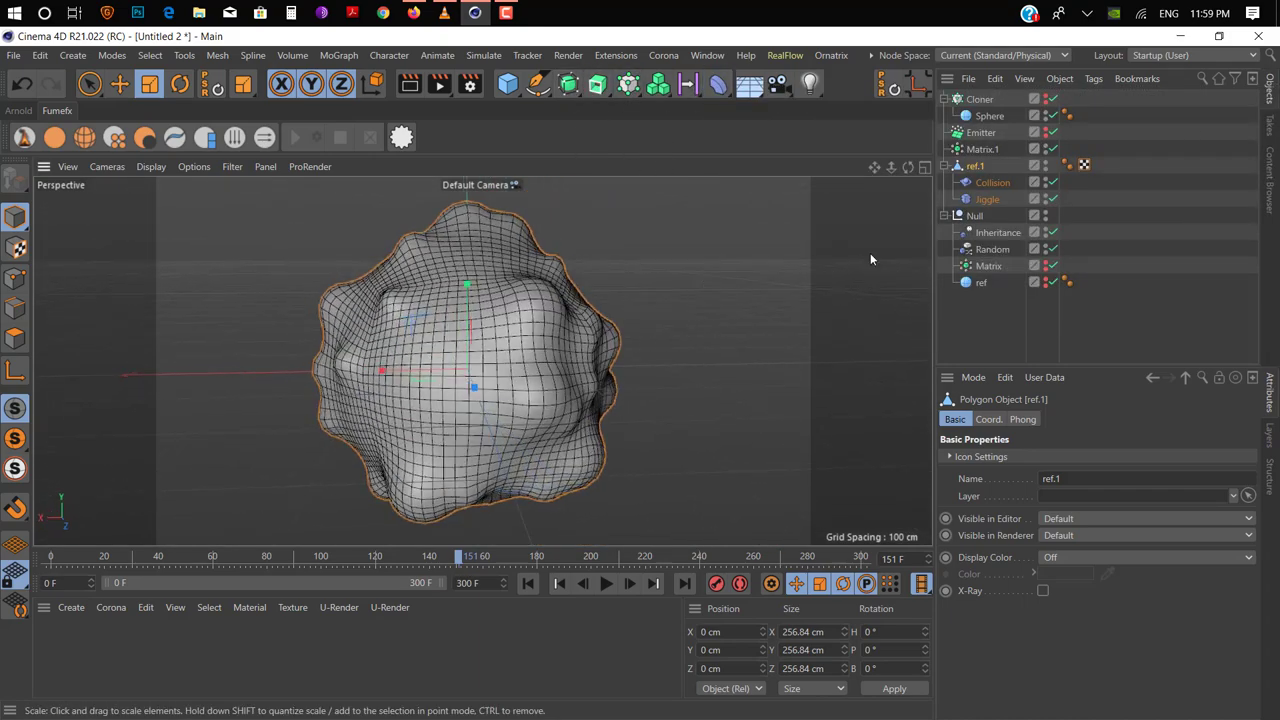
- Return the timeline to frame 1, showing ref.1 as a smooth sphere
{"action": "left_click", "coordinate": [528, 583]}
{"action": "left_click", "coordinate": [629, 583]}
{"action": "left_click", "coordinate": [629, 583]}
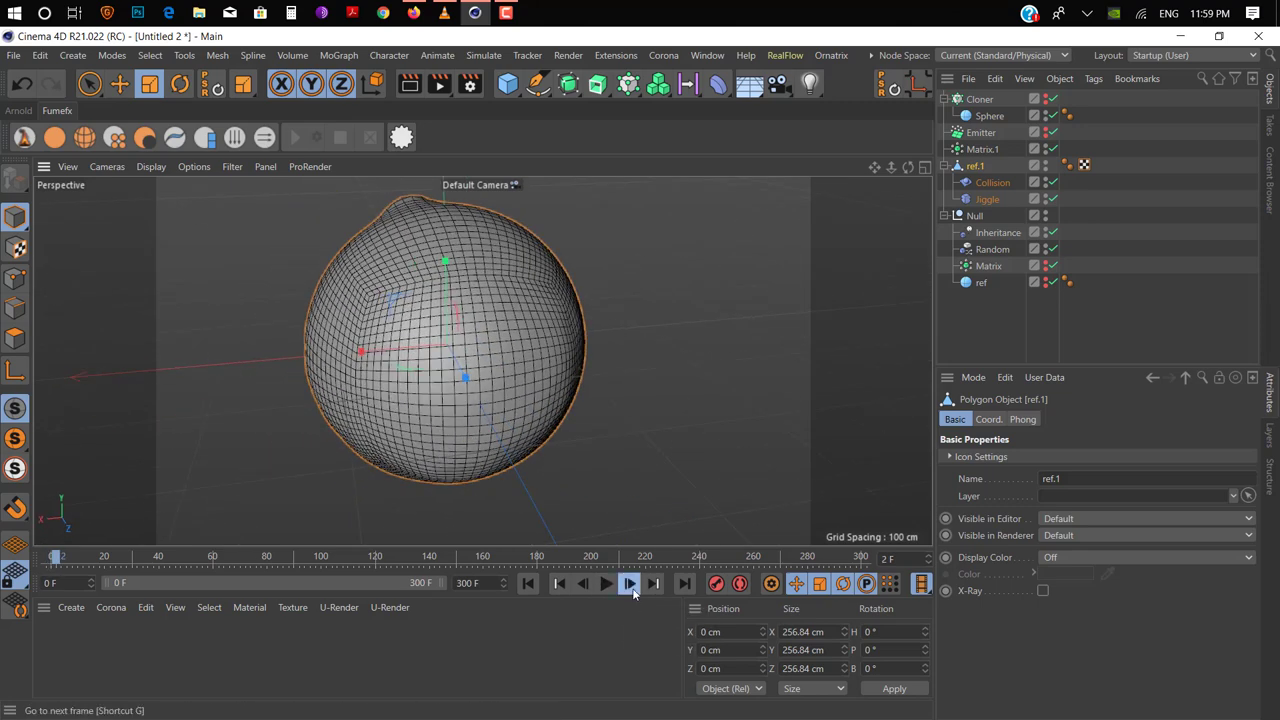
{"action": "left_click", "coordinate": [582, 583]}
{"action": "mouse_move", "coordinate": [500, 470]}
{"action": "left_mouse_down", "text": "alt"}
{"action": "mouse_move", "coordinate": [96, 386]}
{"action": "mouse_move", "coordinate": [465, 426]}
{"action": "left_mouse_up", "text": "alt"}
- Add a Tension tag to ref.1 and generate its Stretch map
{"action": "right_click", "coordinate": [975, 165]}
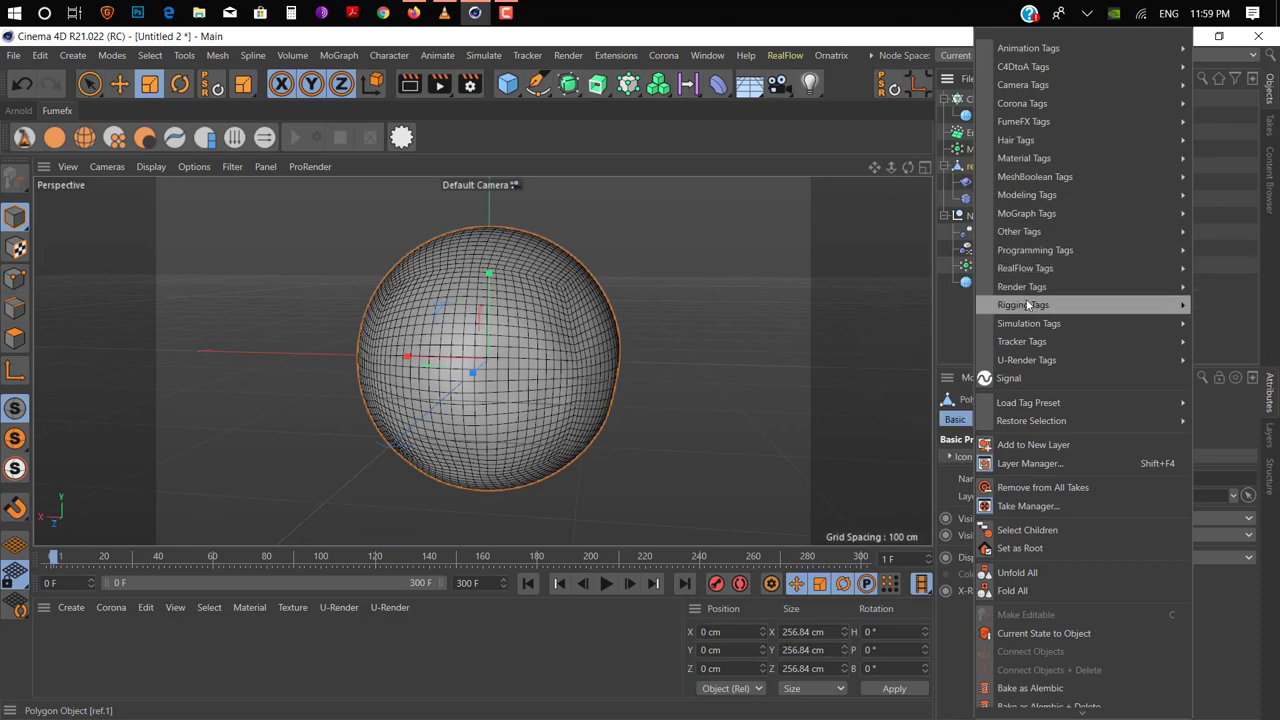
{"action": "left_click", "coordinate": [905, 523]}
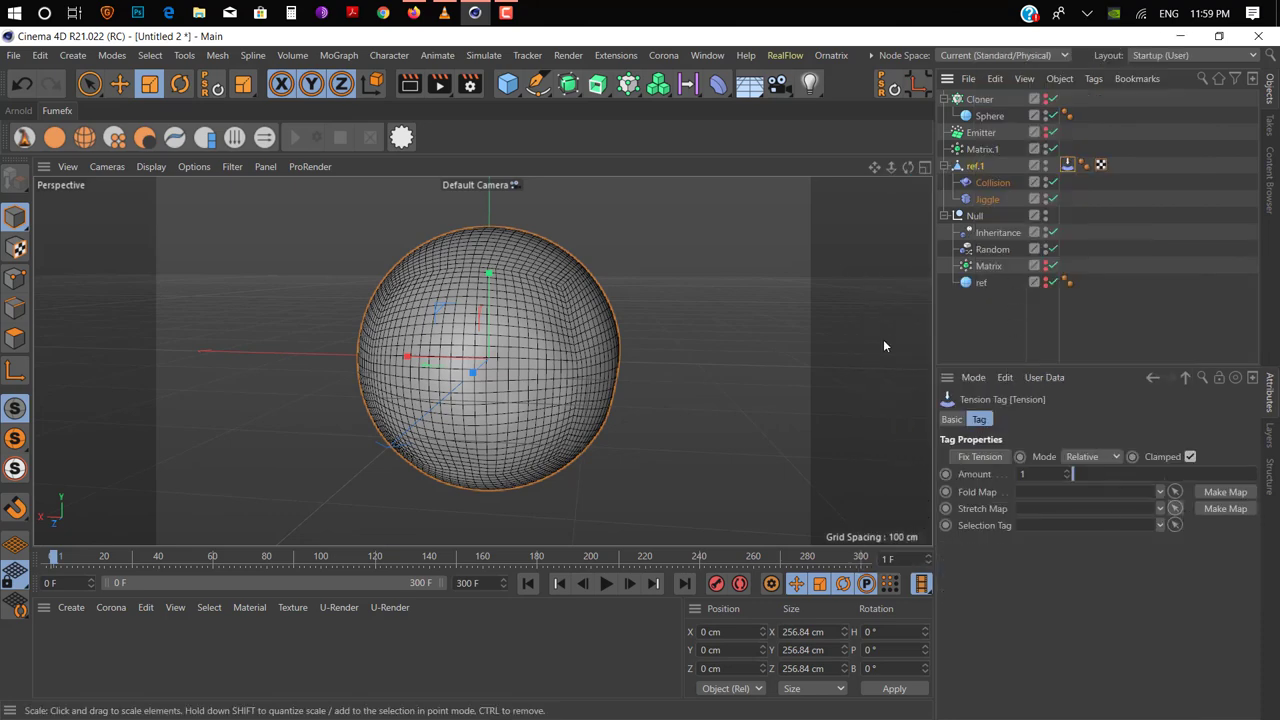
{"action": "left_click", "coordinate": [1224, 508]}
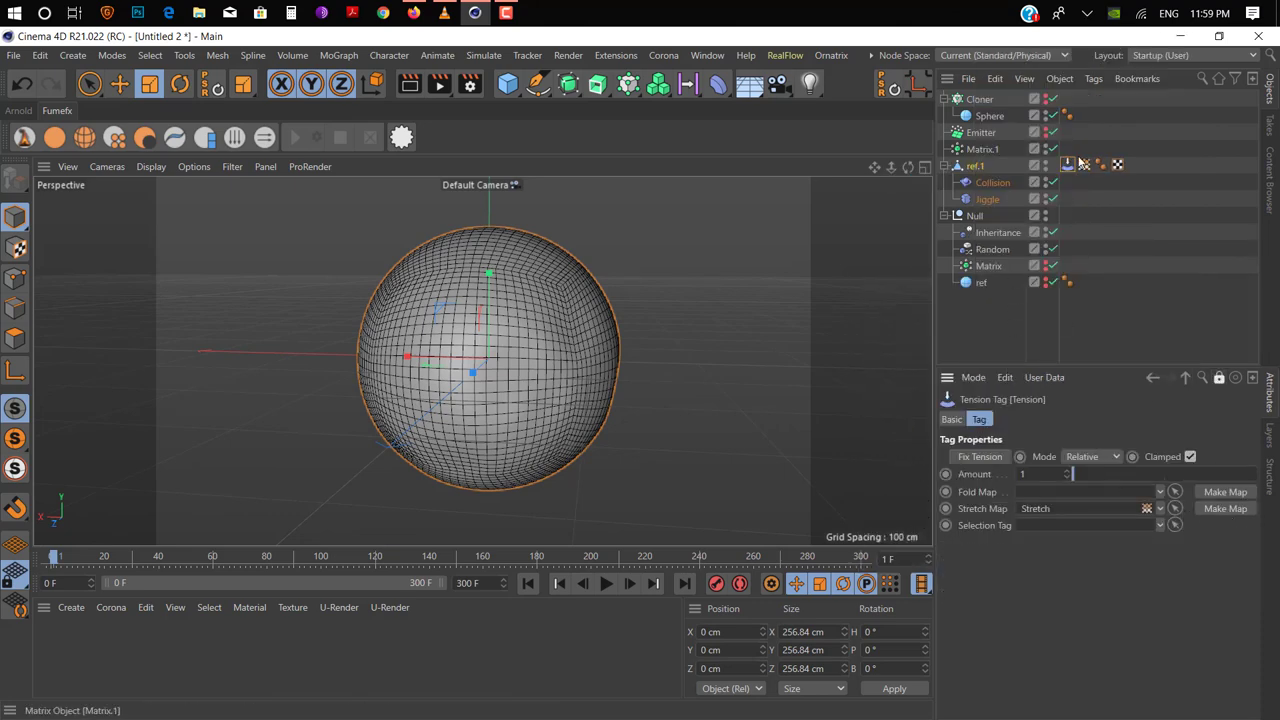
{"action": "left_click", "coordinate": [1084, 166]}
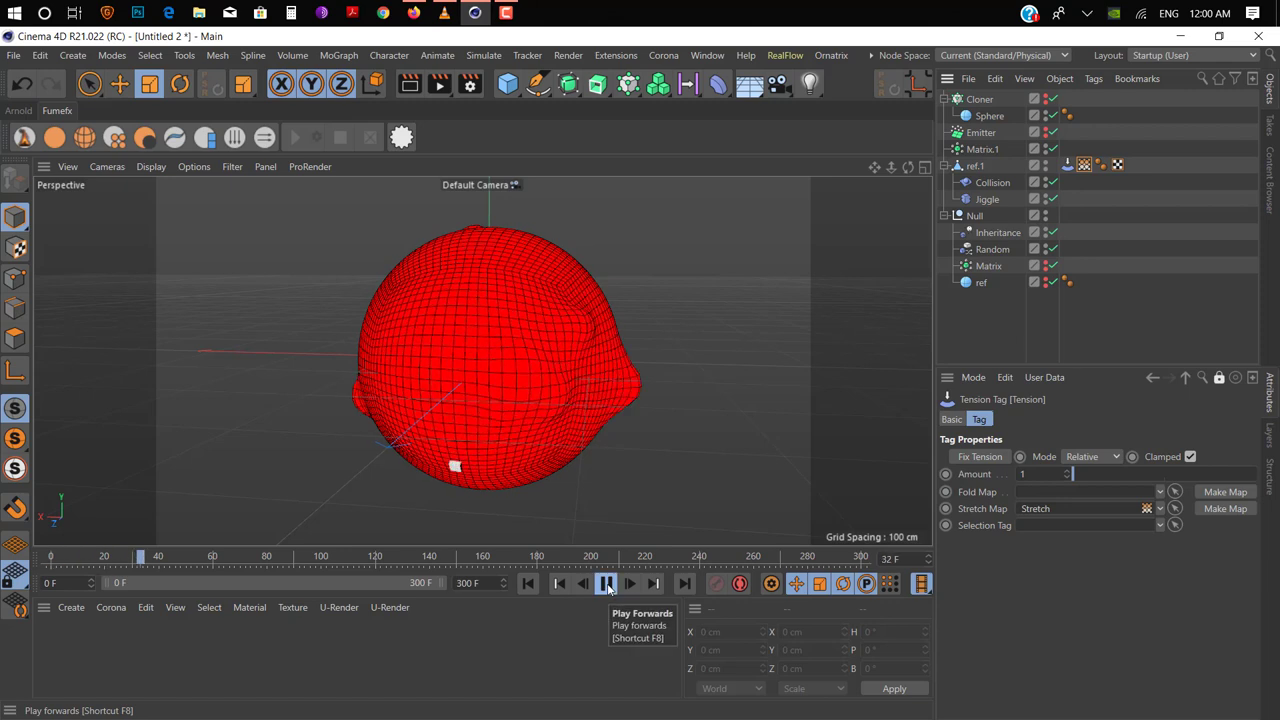
- Scrub the timeline and delete the extra generated vertex map tag
{"action": "left_click", "coordinate": [528, 583]}
{"action": "left_click", "coordinate": [606, 583]}
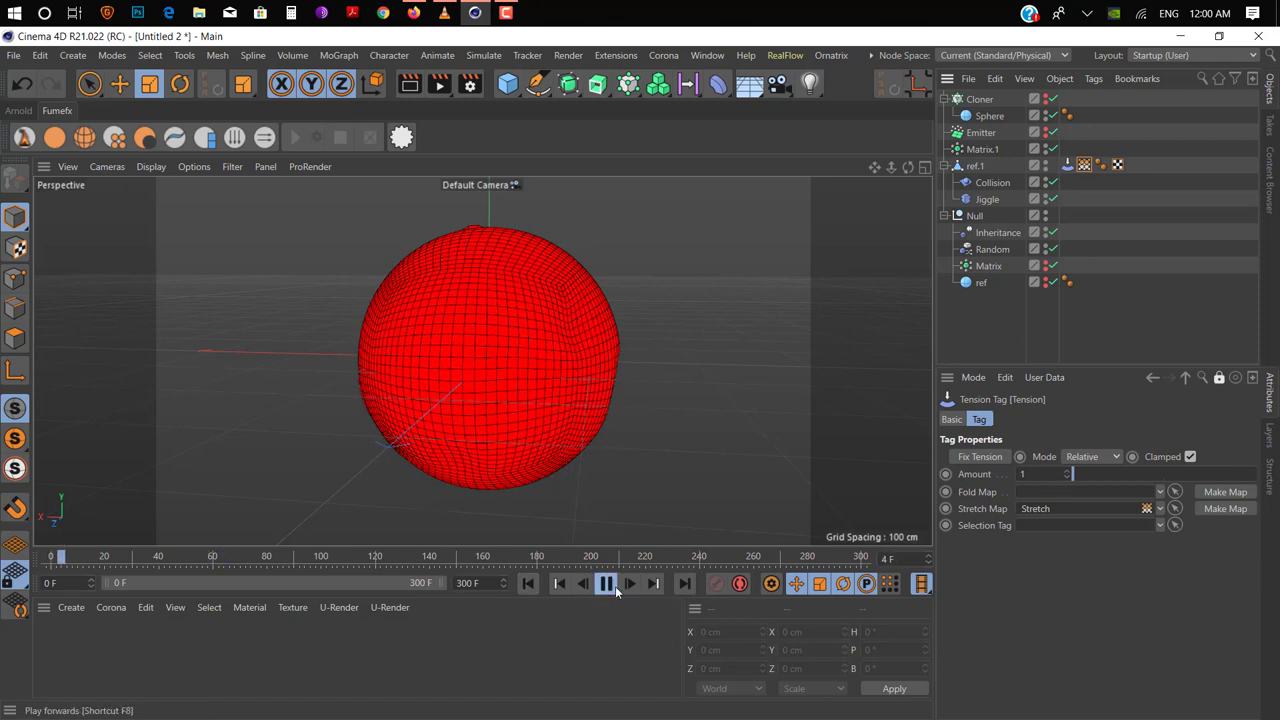
{"action": "left_click", "coordinate": [606, 583]}
{"action": "left_click", "coordinate": [528, 583]}
{"action": "left_click", "coordinate": [629, 583]}
{"action": "left_click", "coordinate": [629, 583]}
{"action": "right_click", "coordinate": [1175, 526]}
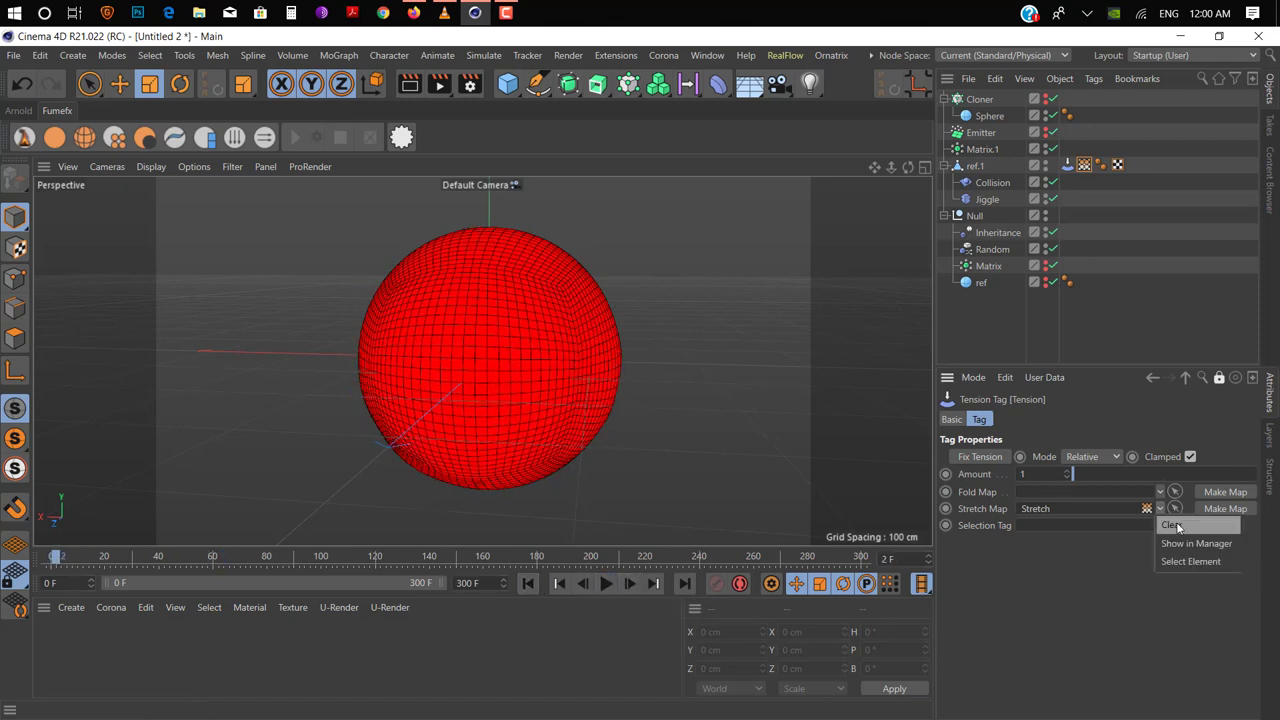
{"action": "key", "text": "Delete"}
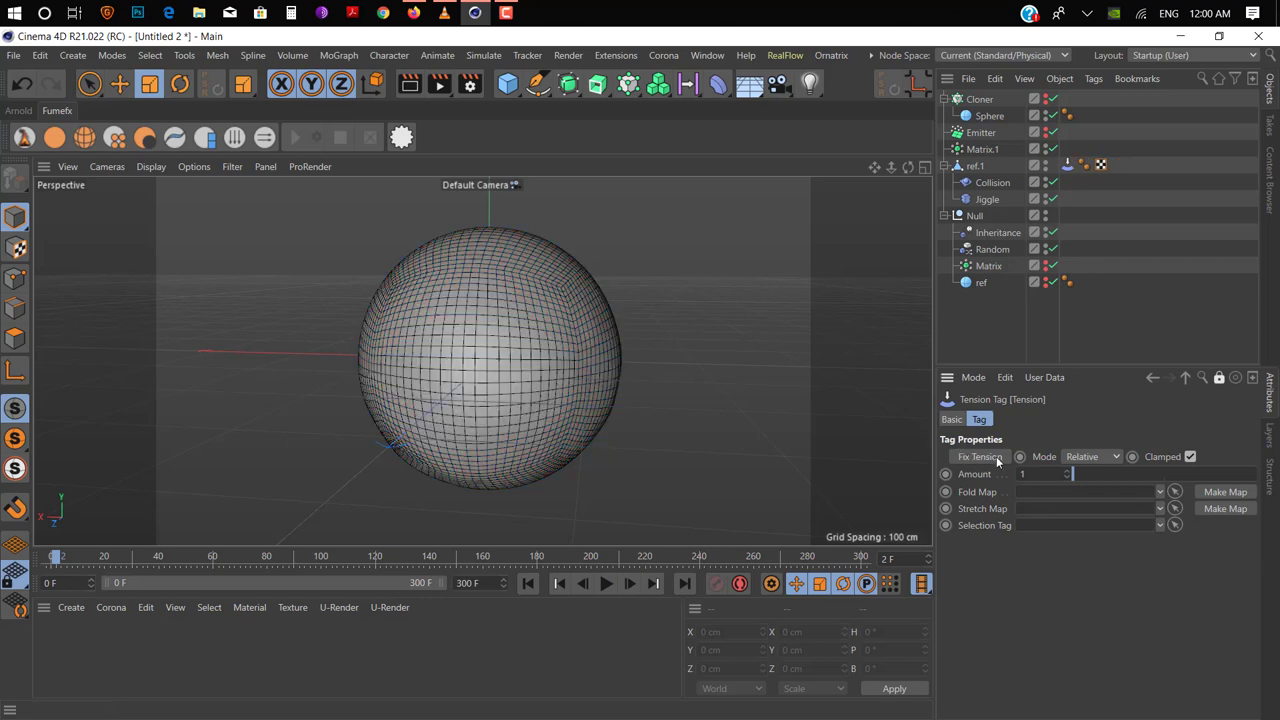
- Set the Tension Amount to 6.6, replay the jiggle, and add a Subdivision Surface
{"action": "left_click", "coordinate": [606, 583]}
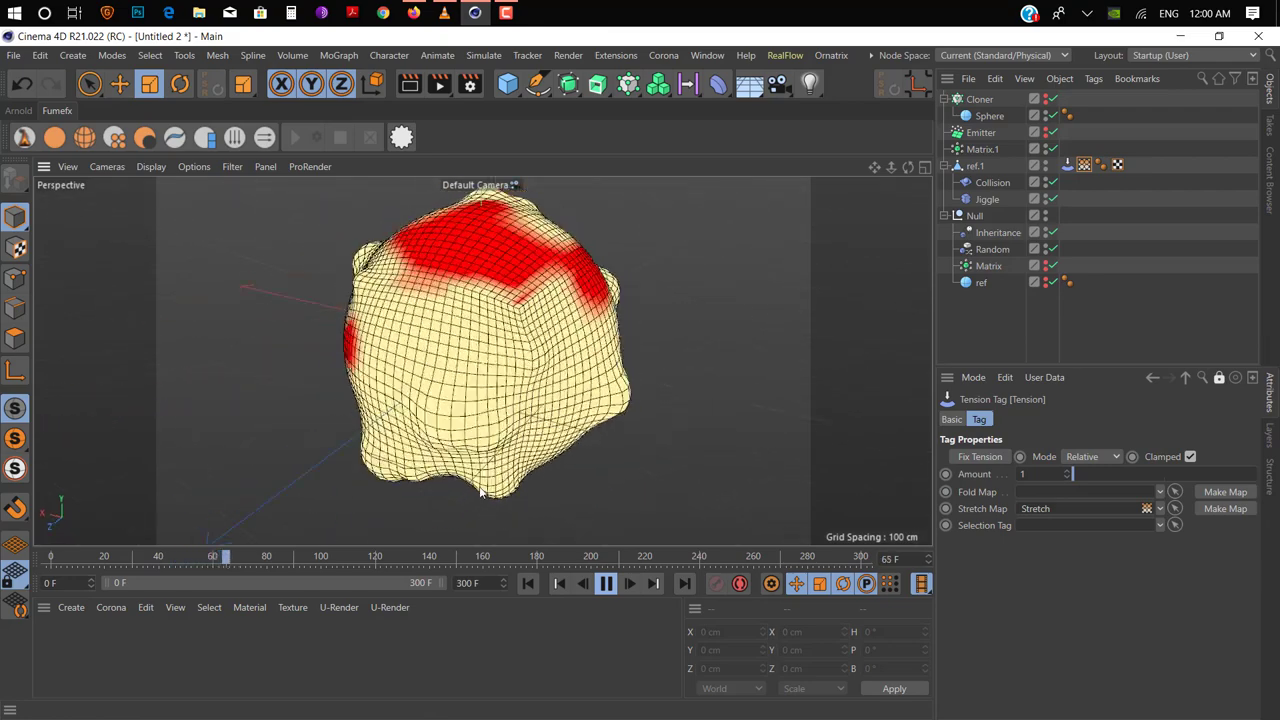
{"action": "left_click_drag", "start_coordinate": [1066, 473], "coordinate": [1066, 440]}
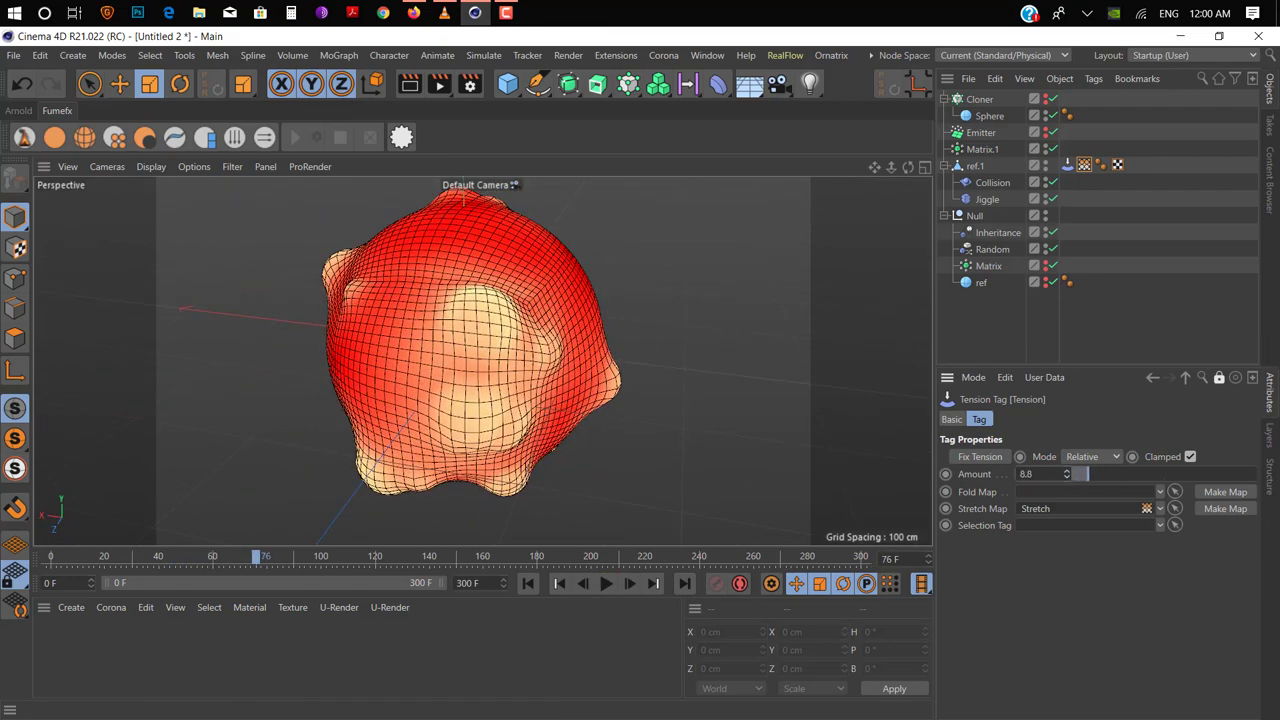
{"action": "mouse_move", "coordinate": [586, 434]}
{"action": "left_mouse_down", "text": "alt"}
{"action": "mouse_move", "coordinate": [365, 413]}
{"action": "mouse_move", "coordinate": [876, 435]}
{"action": "left_mouse_up", "text": "alt"}
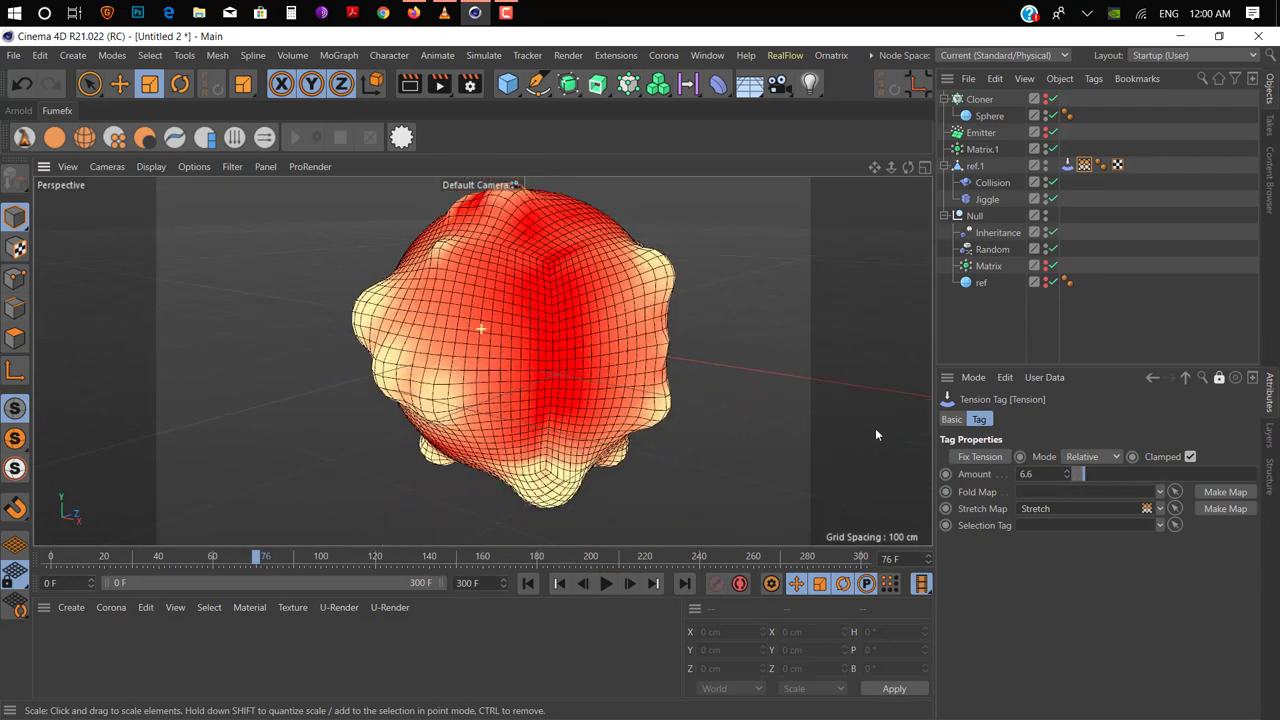
{"action": "left_click", "coordinate": [527, 583]}
{"action": "left_click", "coordinate": [606, 583]}
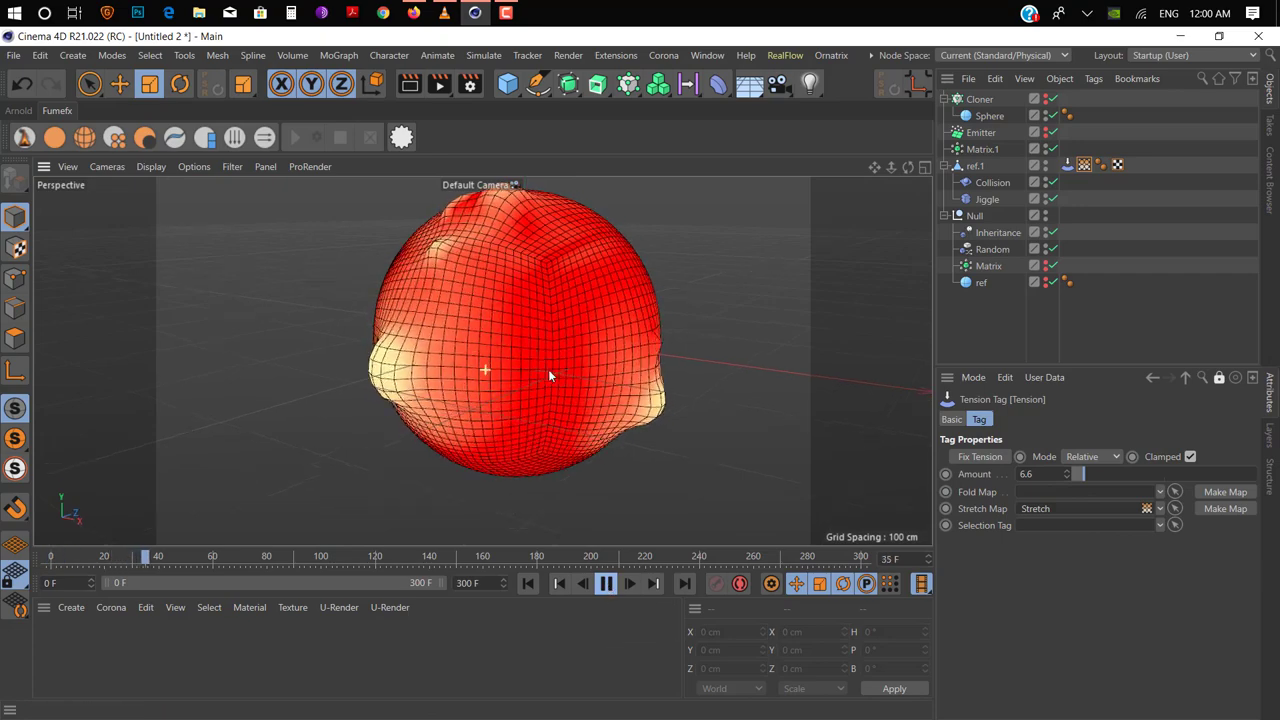
{"action": "left_click", "coordinate": [606, 583]}
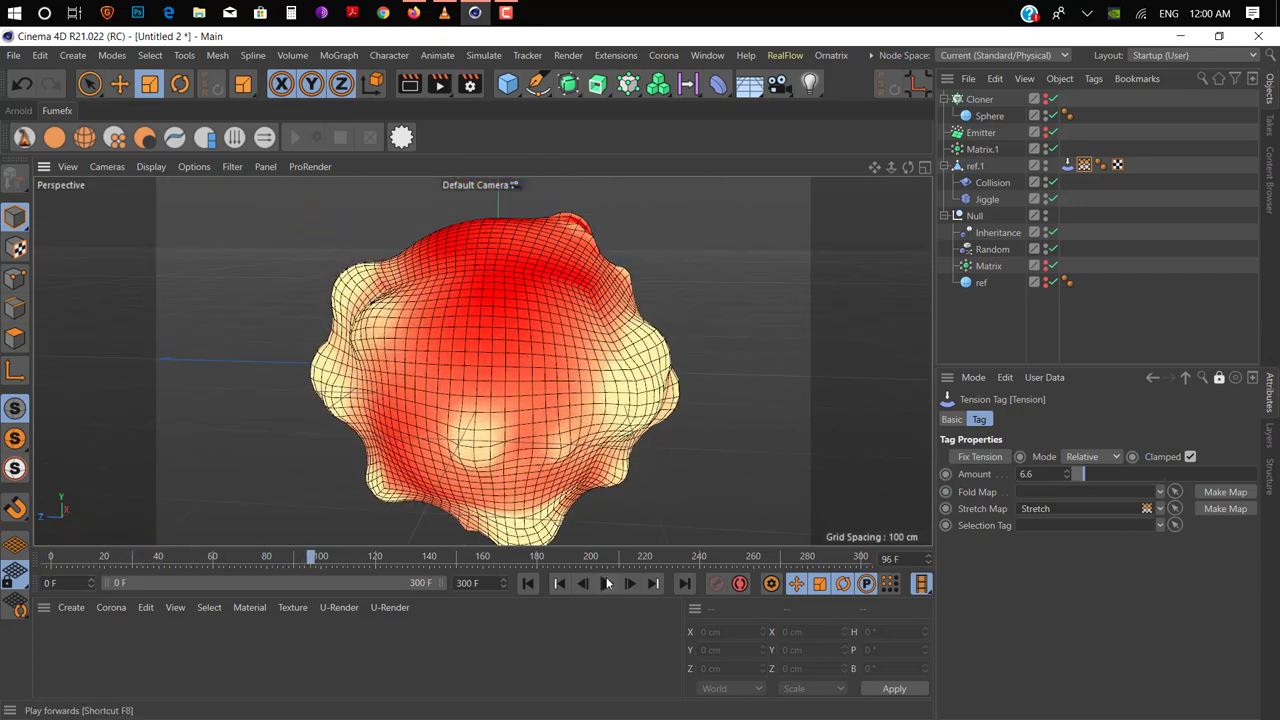
{"action": "left_click", "coordinate": [567, 84]}
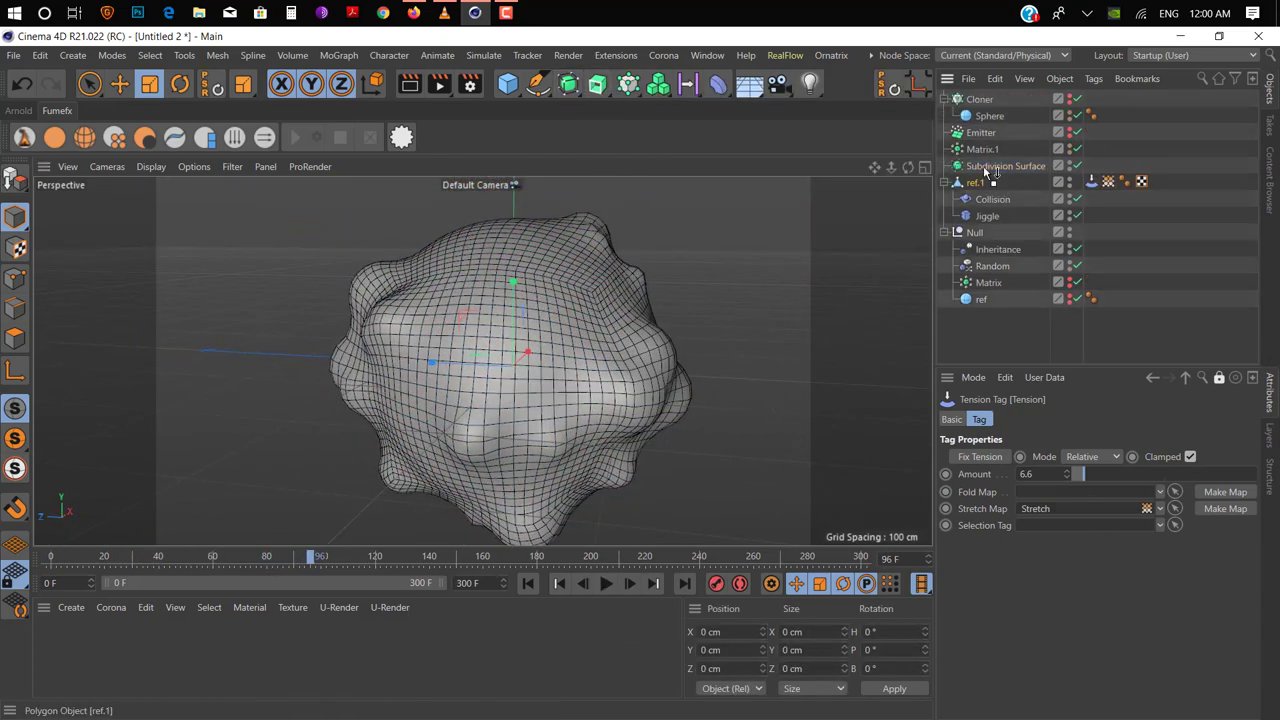
- Nest ref.1 under the Subdivision Surface and switch the viewport to Gouraud Shading
{"action": "left_click_drag", "start_coordinate": [988, 172], "coordinate": [990, 167]}
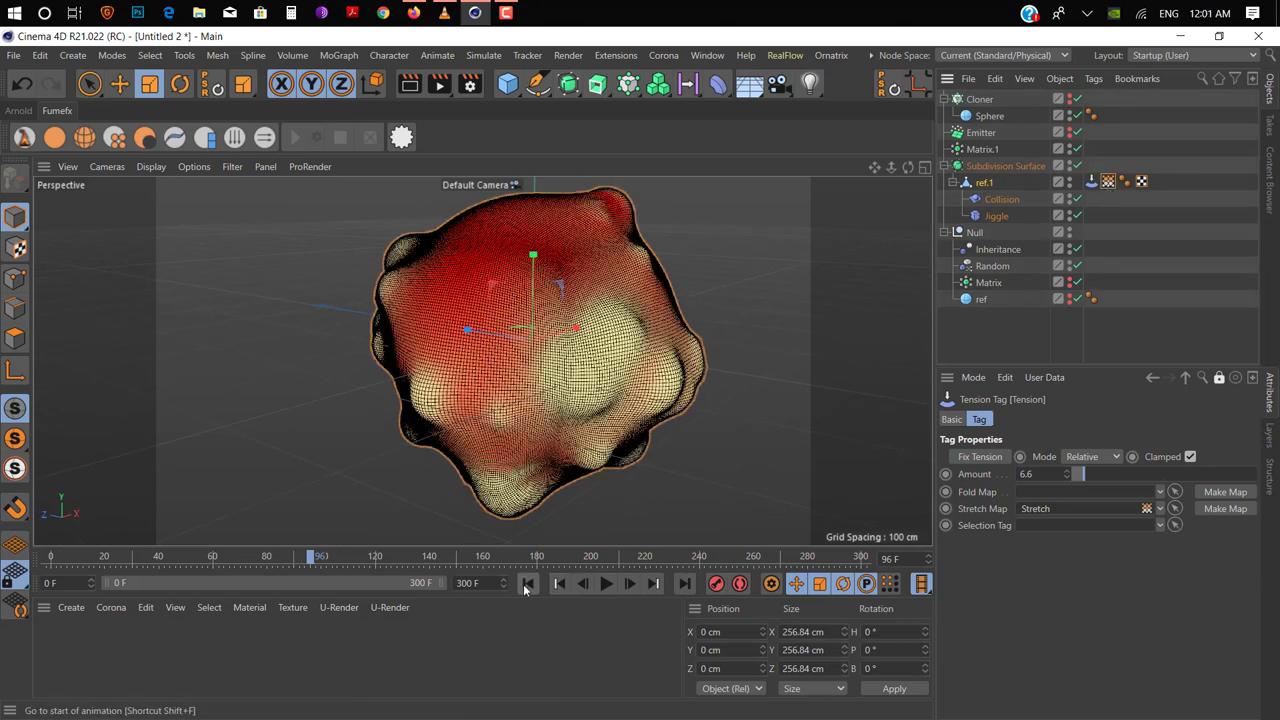
{"action": "left_click", "coordinate": [524, 588]}
{"action": "left_click", "coordinate": [151, 166]}
{"action": "left_click", "coordinate": [185, 191]}
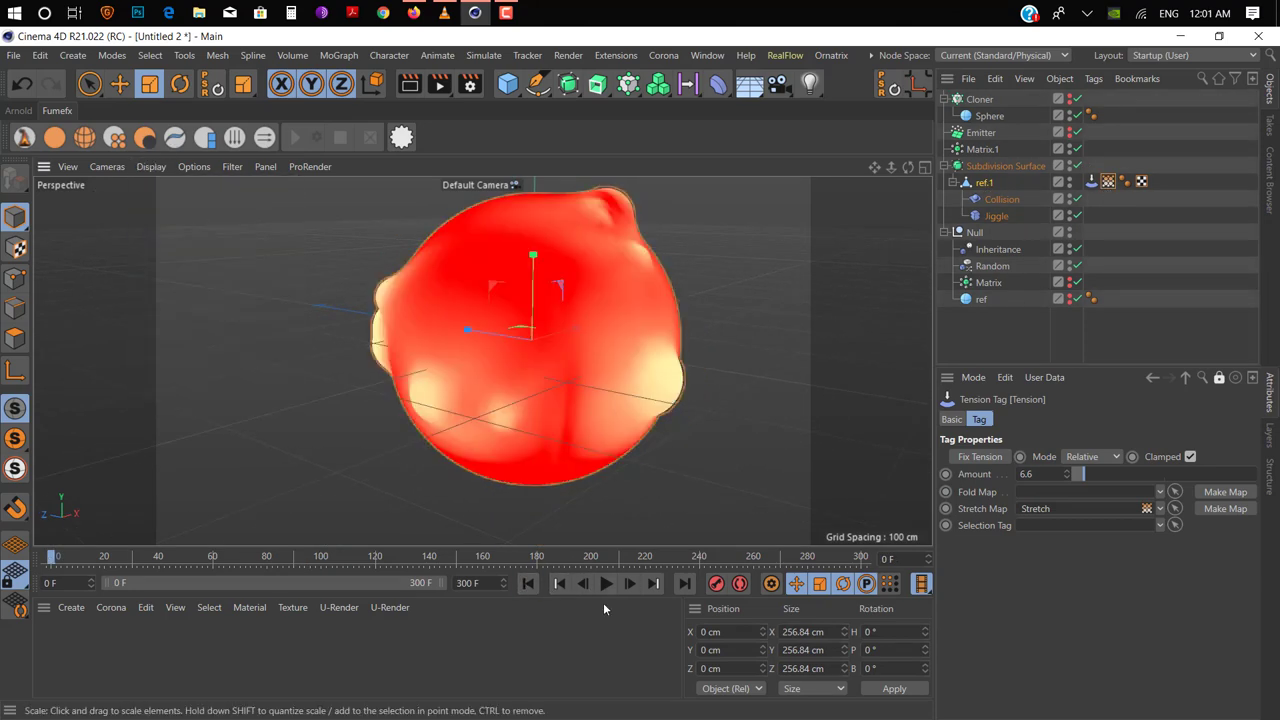
- Replay the smoothed jiggle animation from the start, stopping at frame 69
{"action": "left_click", "coordinate": [606, 584]}
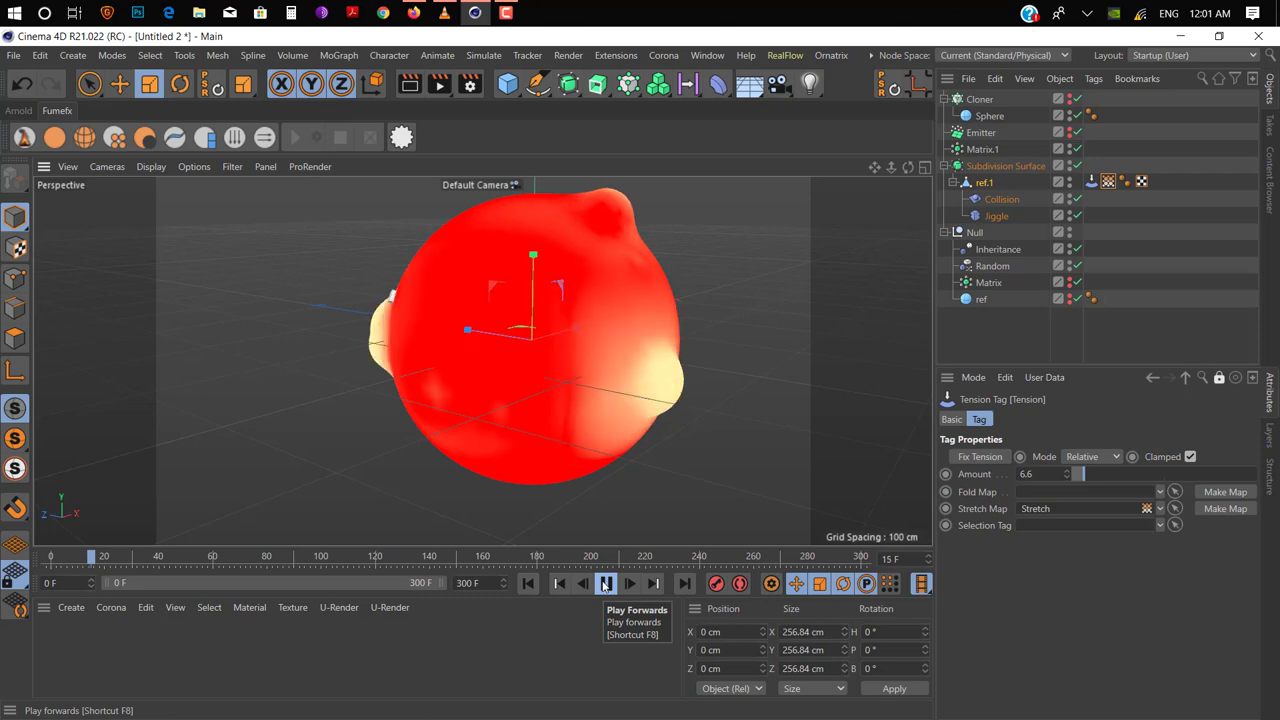
{"action": "left_click", "coordinate": [606, 584]}
{"action": "left_click_drag", "start_coordinate": [423, 366], "coordinate": [598, 378], "text": "alt"}
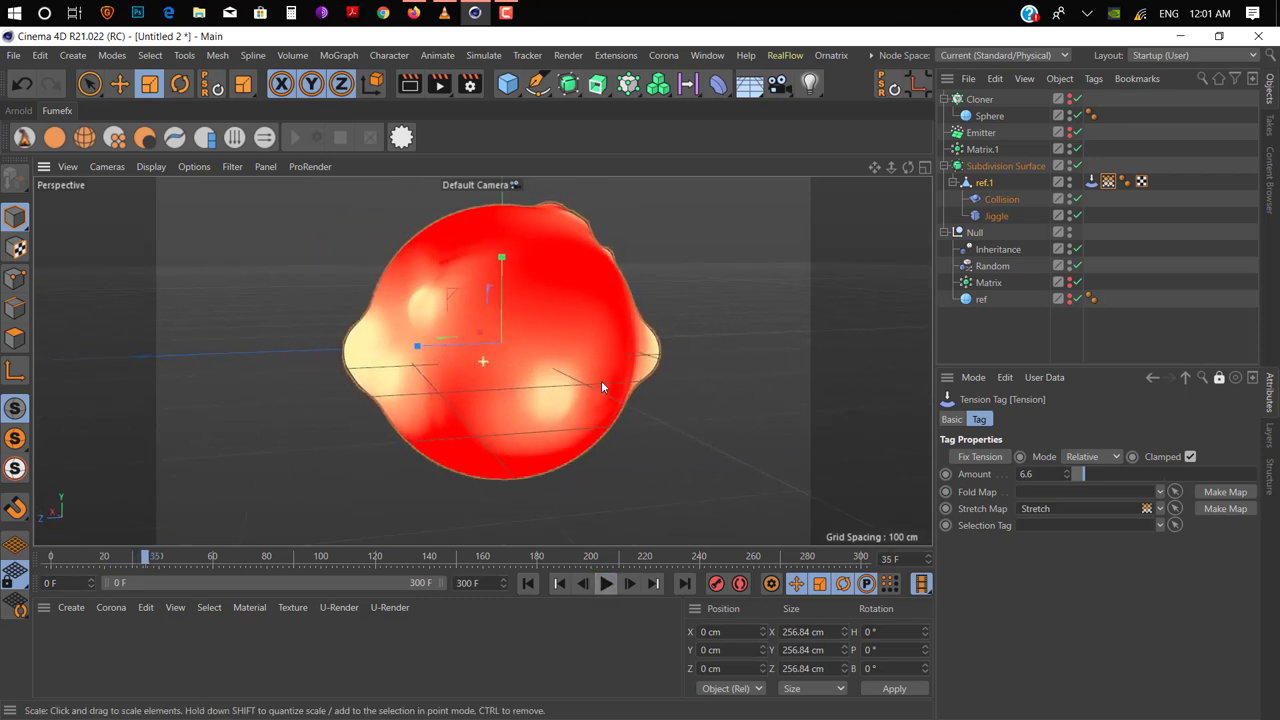
{"action": "left_click_drag", "start_coordinate": [618, 558], "coordinate": [500, 558]}
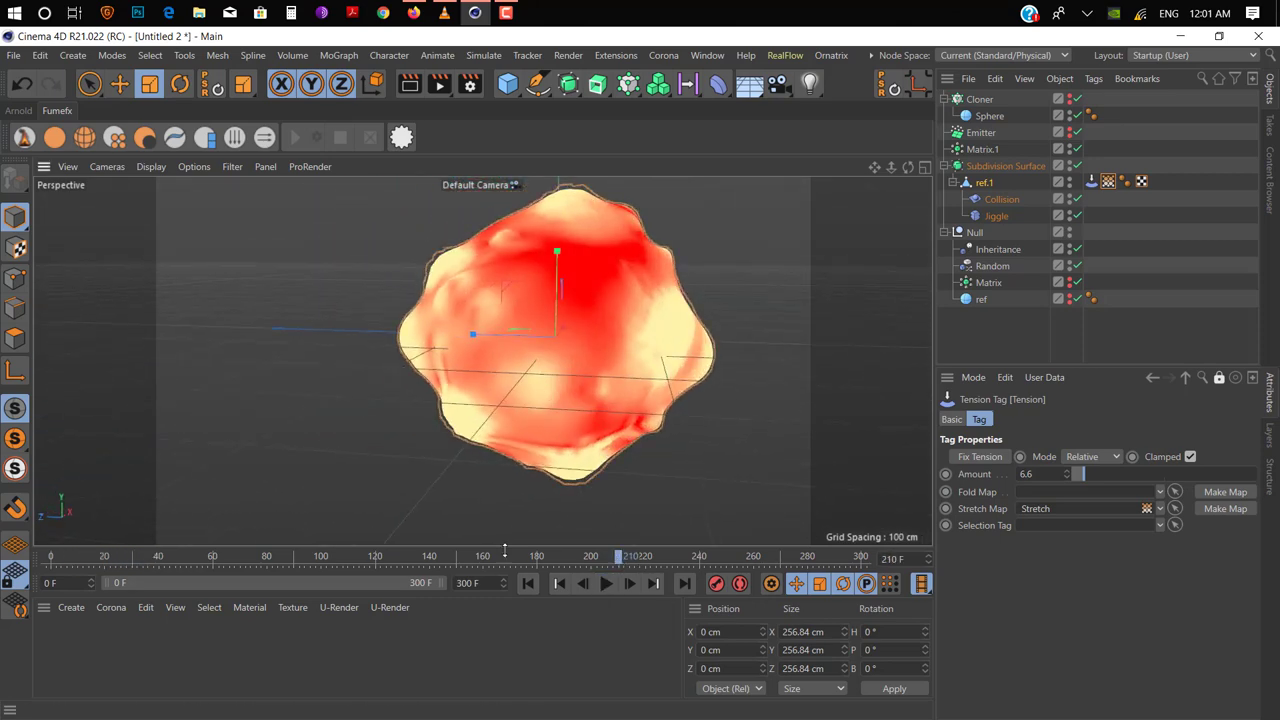
{"action": "left_click", "coordinate": [530, 584]}
{"action": "left_click", "coordinate": [606, 584]}
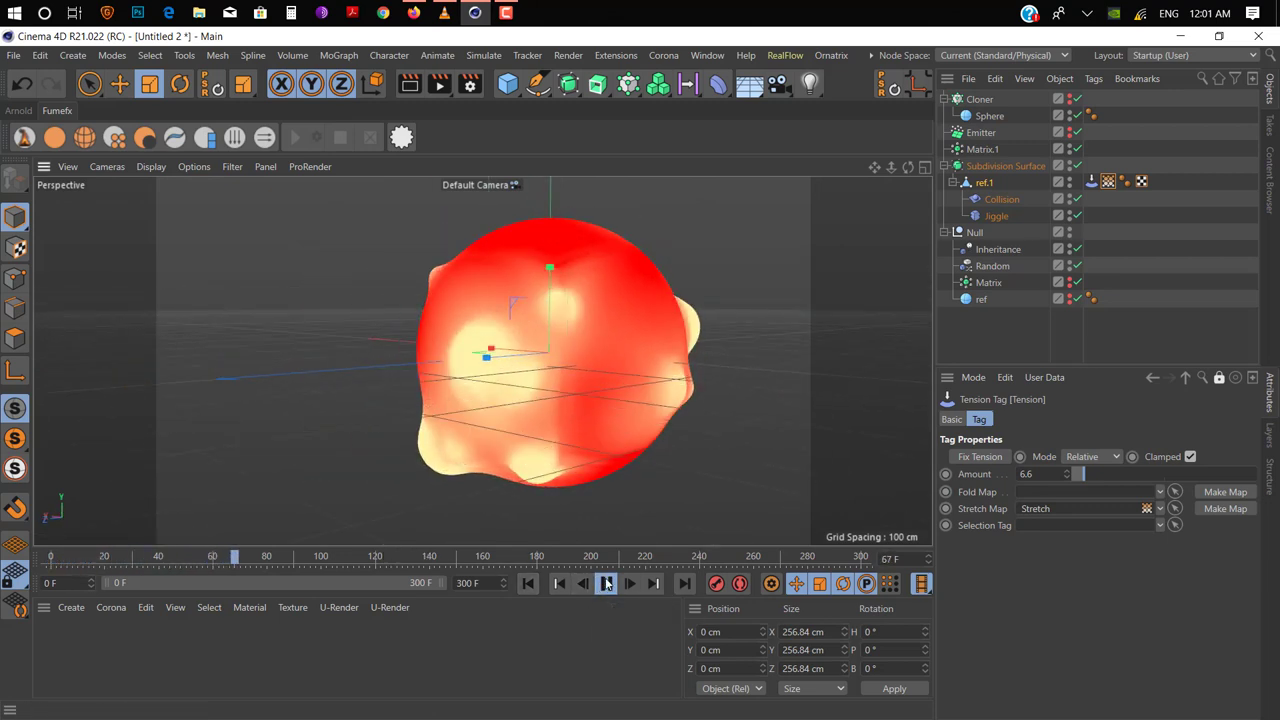
{"action": "key", "text": "F8"}
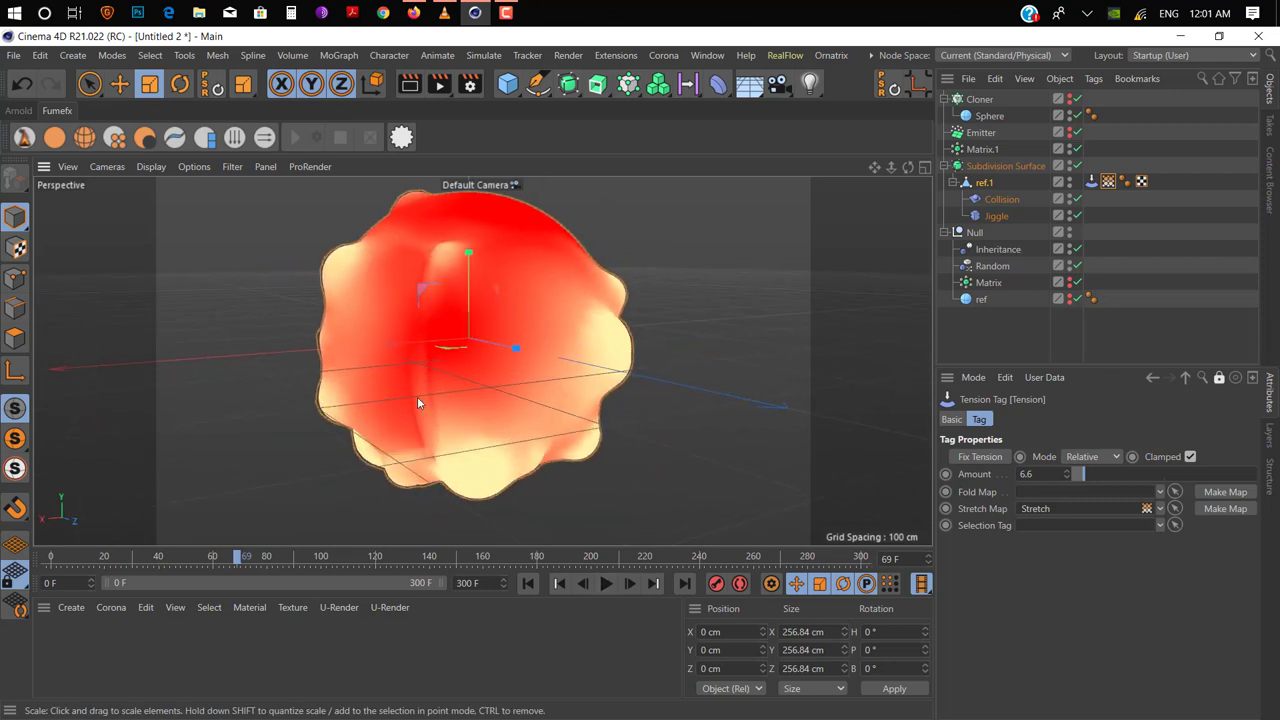
- Apply a new material Mat.1 to ref.1 and color it pink (H 339°, S 77%)
{"action": "double_click", "coordinate": [55, 638]}
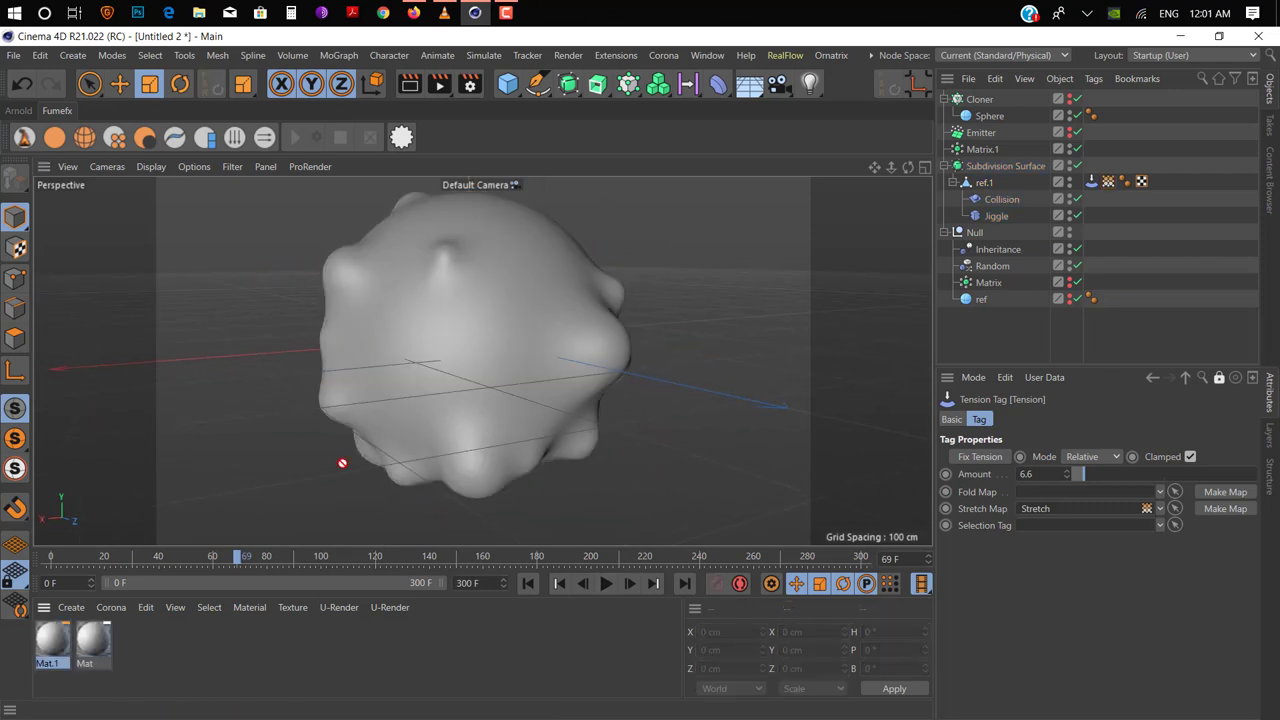
{"action": "left_click_drag", "start_coordinate": [342, 463], "coordinate": [370, 440]}
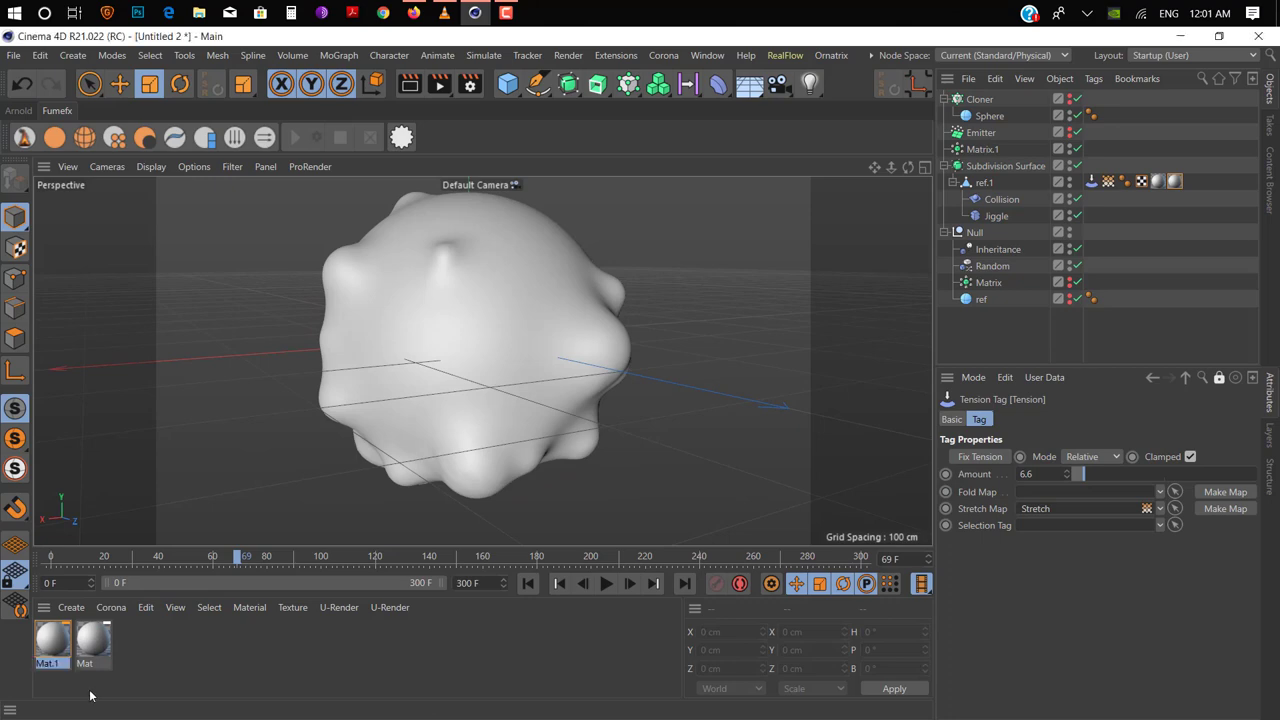
{"action": "double_click", "coordinate": [52, 638]}
{"action": "left_click", "coordinate": [1063, 228]}
{"action": "left_click", "coordinate": [1116, 210]}
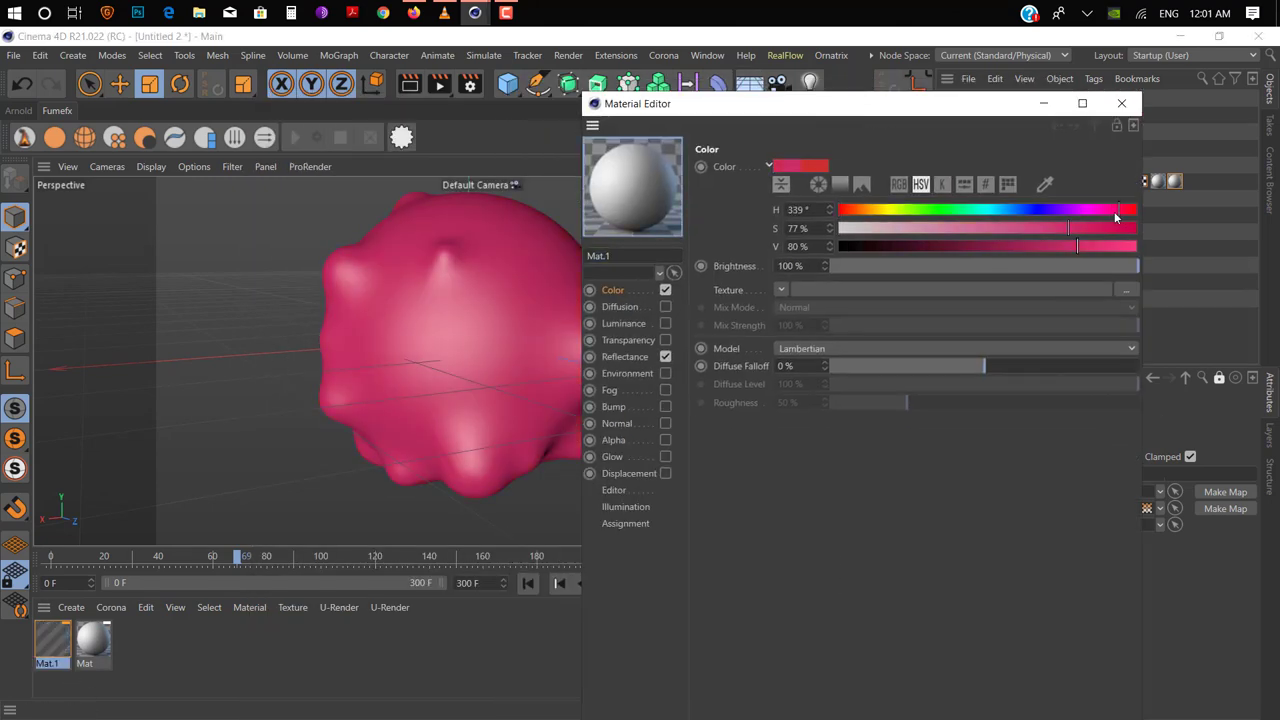
- Add a Dielectric-Fresnel reflectance layer to Mat.1 with 19% roughness
{"action": "left_click", "coordinate": [624, 356]}
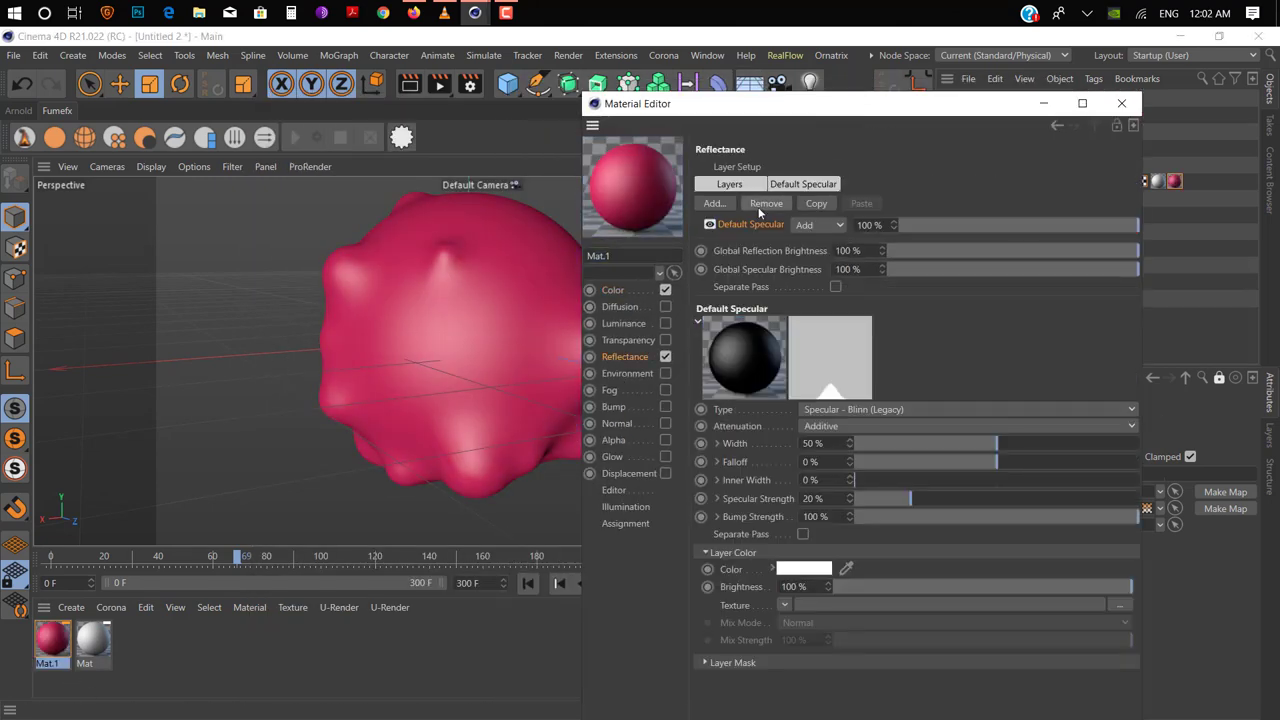
{"action": "left_click", "coordinate": [736, 643]}
{"action": "left_click", "coordinate": [800, 660]}
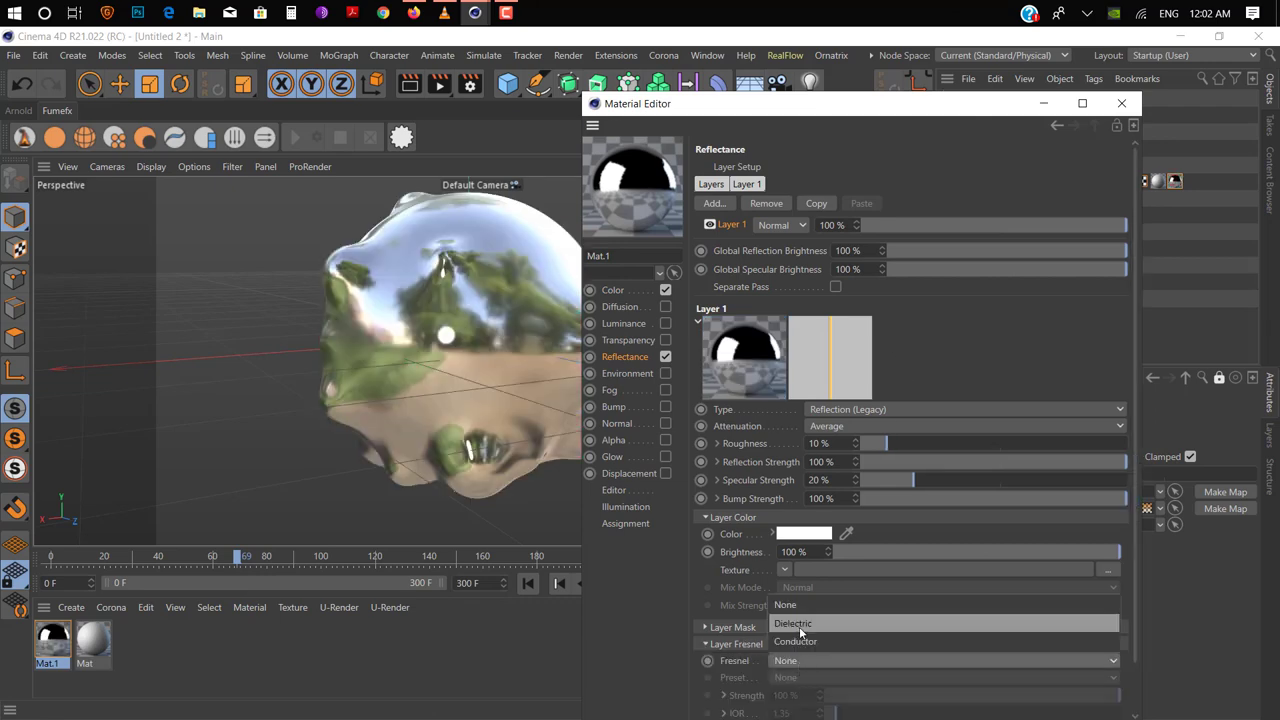
{"action": "left_click", "coordinate": [806, 622]}
{"action": "left_click", "coordinate": [923, 443]}
{"action": "left_click_drag", "start_coordinate": [923, 442], "coordinate": [910, 443]}
{"action": "left_click_drag", "start_coordinate": [850, 103], "coordinate": [500, 363]}
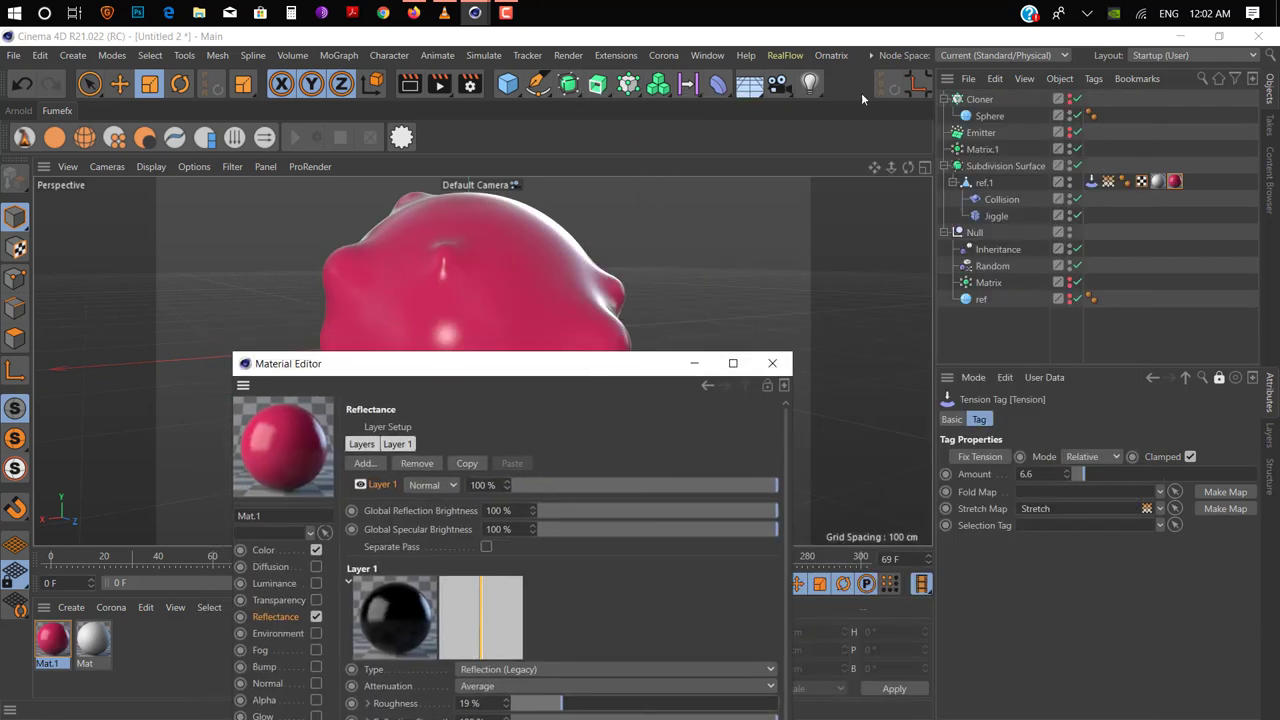
{"action": "left_click", "coordinate": [778, 82]}
- Add a Sky object with a Compositing tag and create material Mat.2
{"action": "left_click", "coordinate": [783, 137]}
{"action": "right_click", "coordinate": [980, 105]}
{"action": "double_click", "coordinate": [160, 645]}
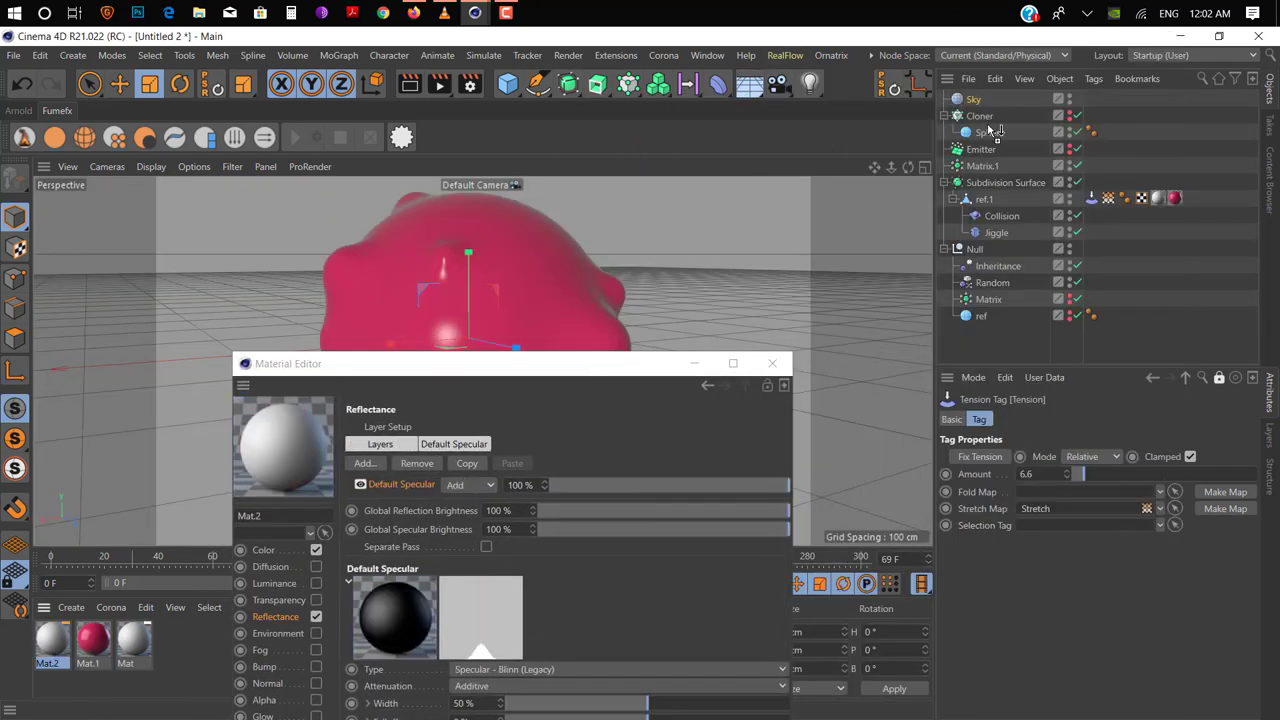
{"action": "right_click", "coordinate": [980, 105]}
{"action": "left_click", "coordinate": [915, 305]}
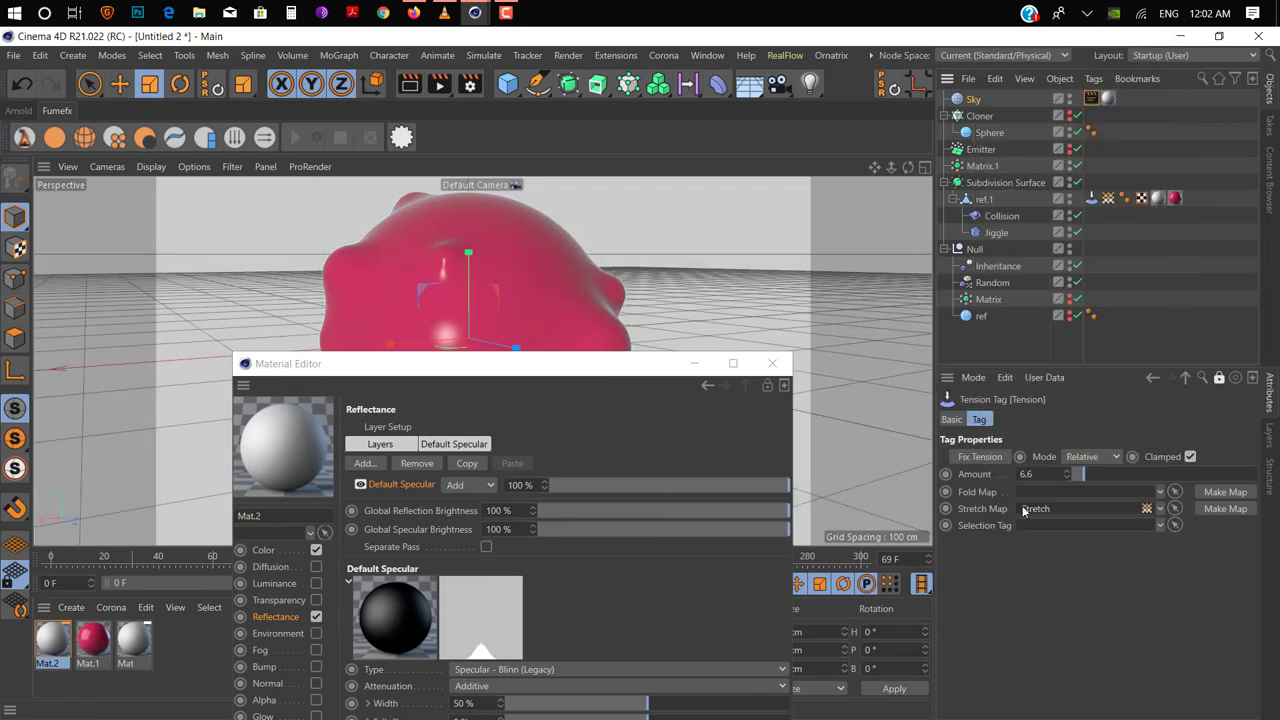
{"action": "left_click", "coordinate": [1090, 99]}
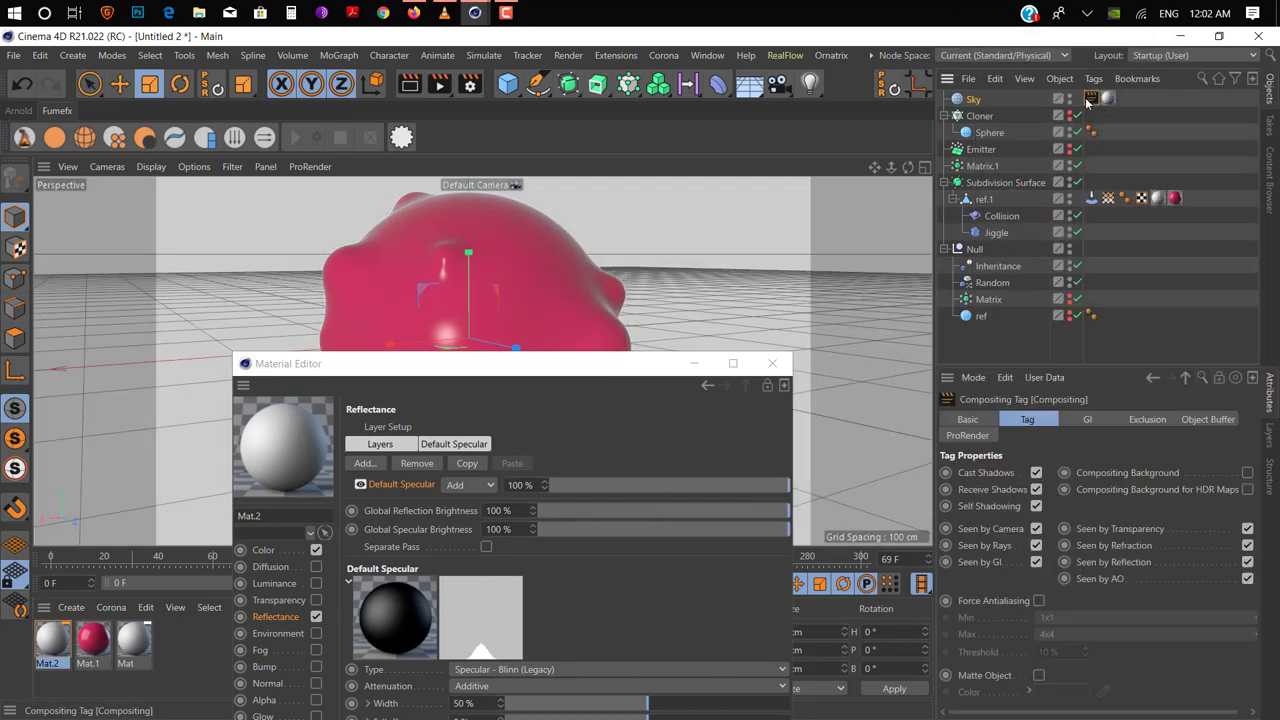
- Make Mat.2 luminance-only with the 026-vergader-lampen-ldri.jpg texture and render the viewport
{"action": "left_click", "coordinate": [52, 640]}
{"action": "left_click", "coordinate": [316, 550]}
{"action": "left_click", "coordinate": [316, 583]}
{"action": "left_click", "coordinate": [780, 552]}
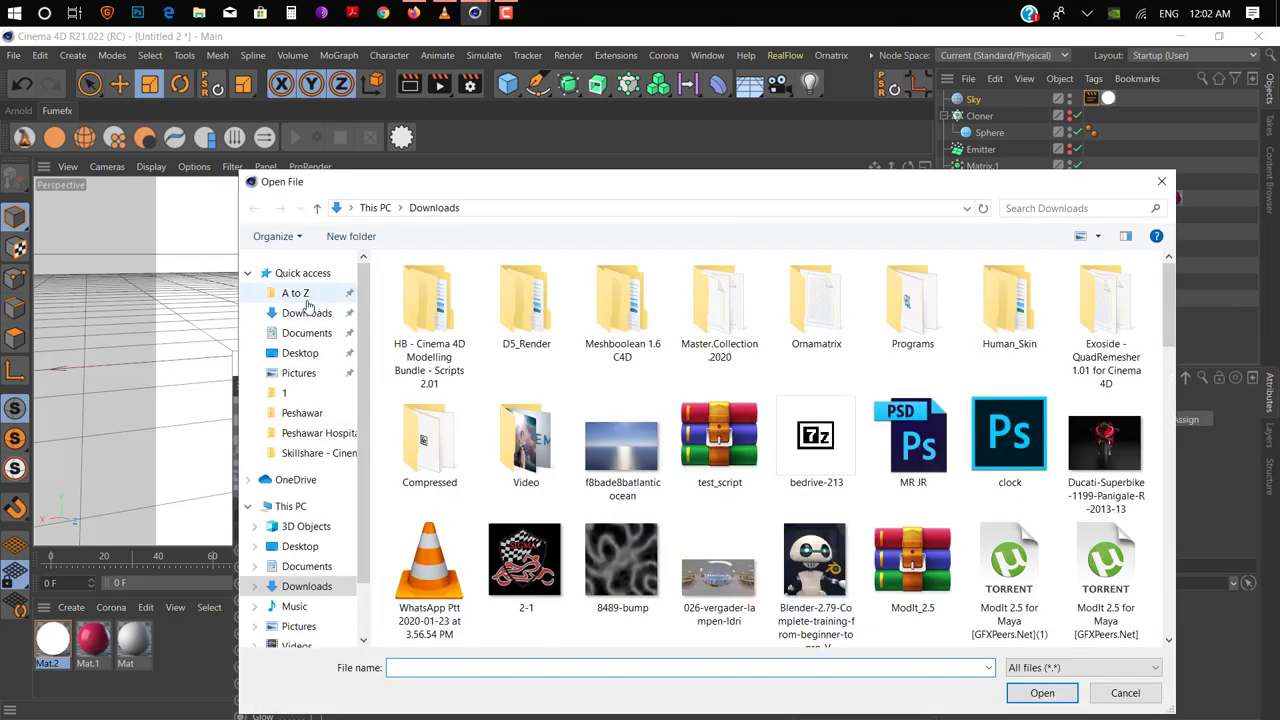
{"action": "scroll", "coordinate": [622, 450], "scroll_direction": "down", "scroll_amount": 2}
{"action": "double_click", "coordinate": [719, 430]}
{"action": "left_click", "coordinate": [771, 452]}
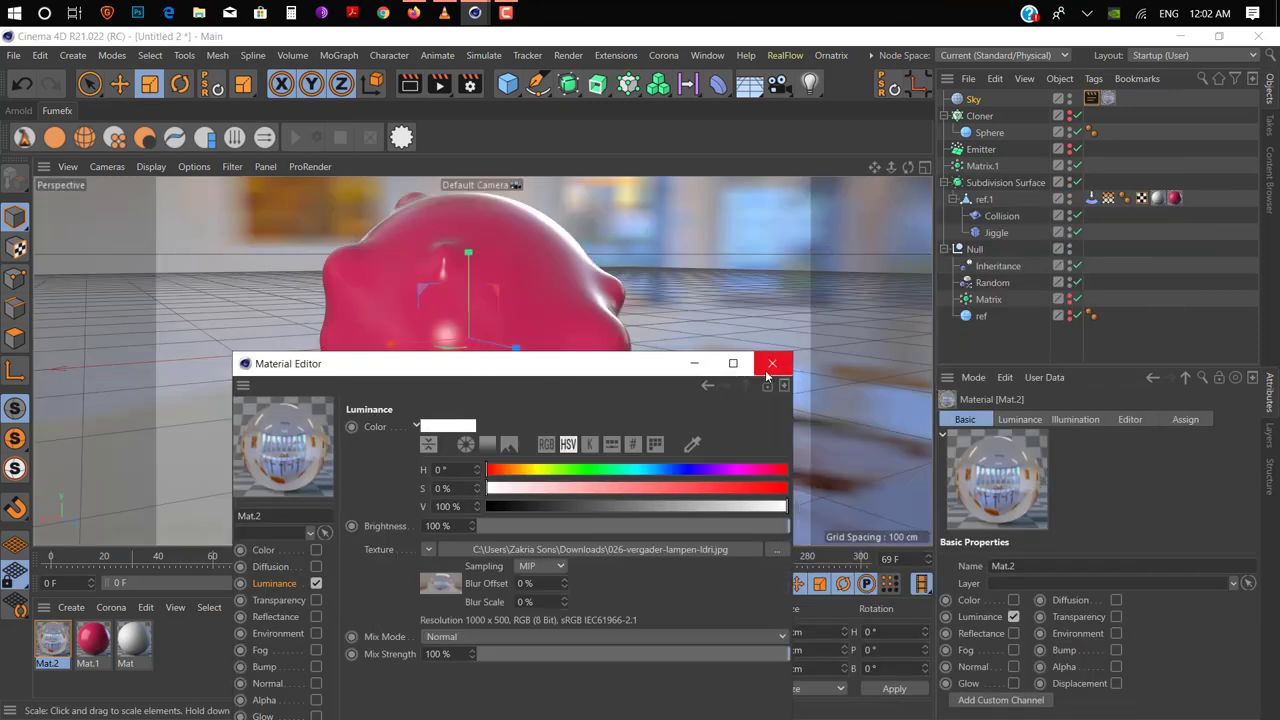
{"action": "left_click", "coordinate": [768, 368]}
{"action": "left_click", "coordinate": [412, 86]}
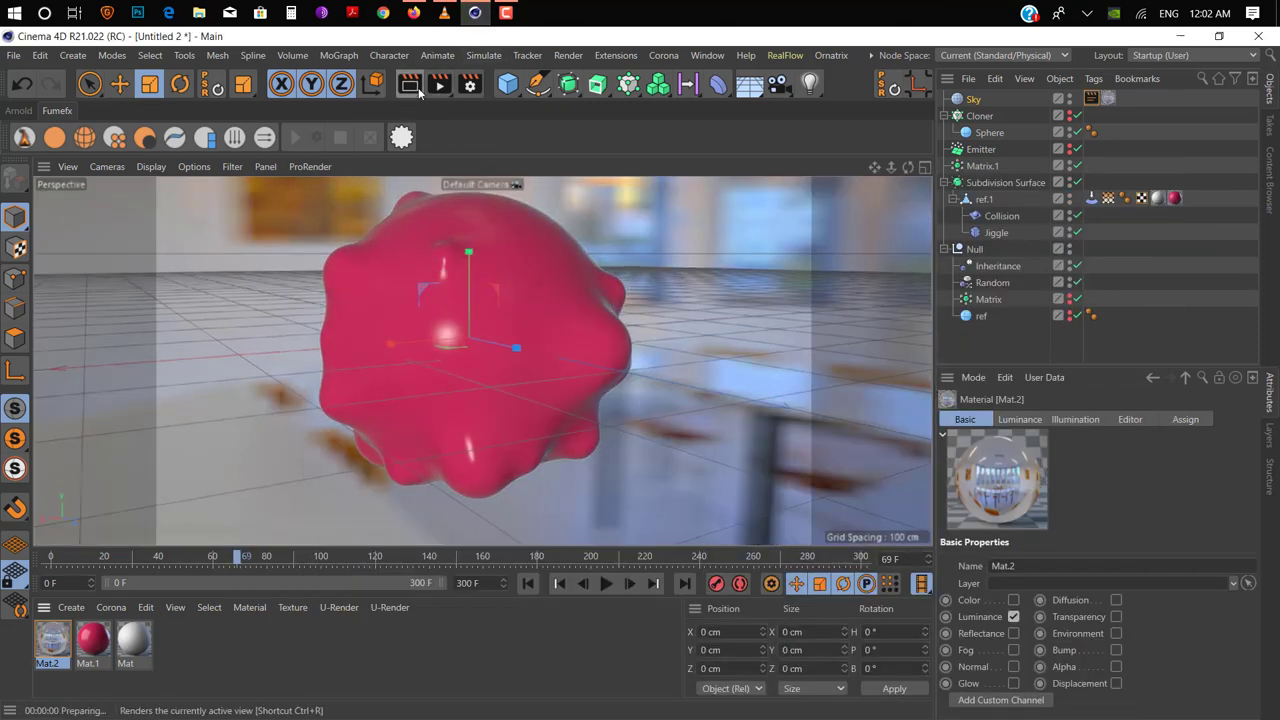
- Delete the Cel Renderer effect from the render settings and test-render the view
{"action": "key", "text": "ctrl+b"}
{"action": "left_click", "coordinate": [540, 269]}
{"action": "key", "text": "Delete"}
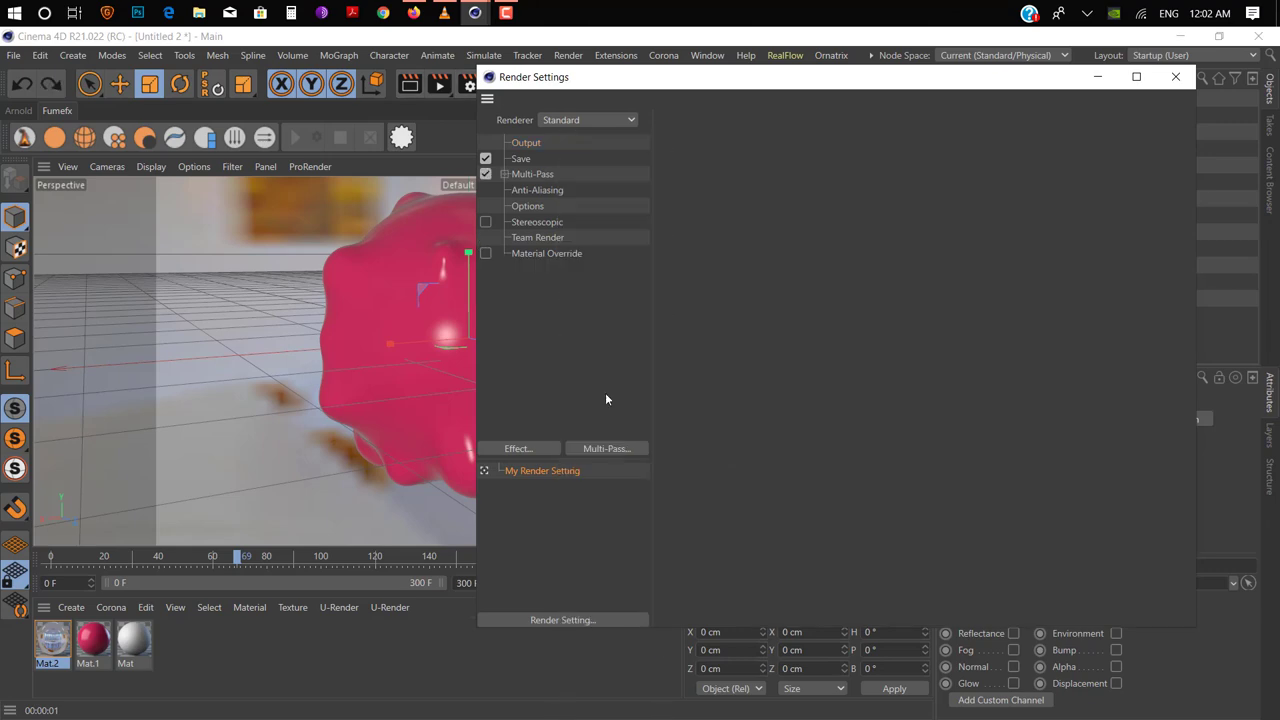
{"action": "left_click", "coordinate": [1176, 77]}
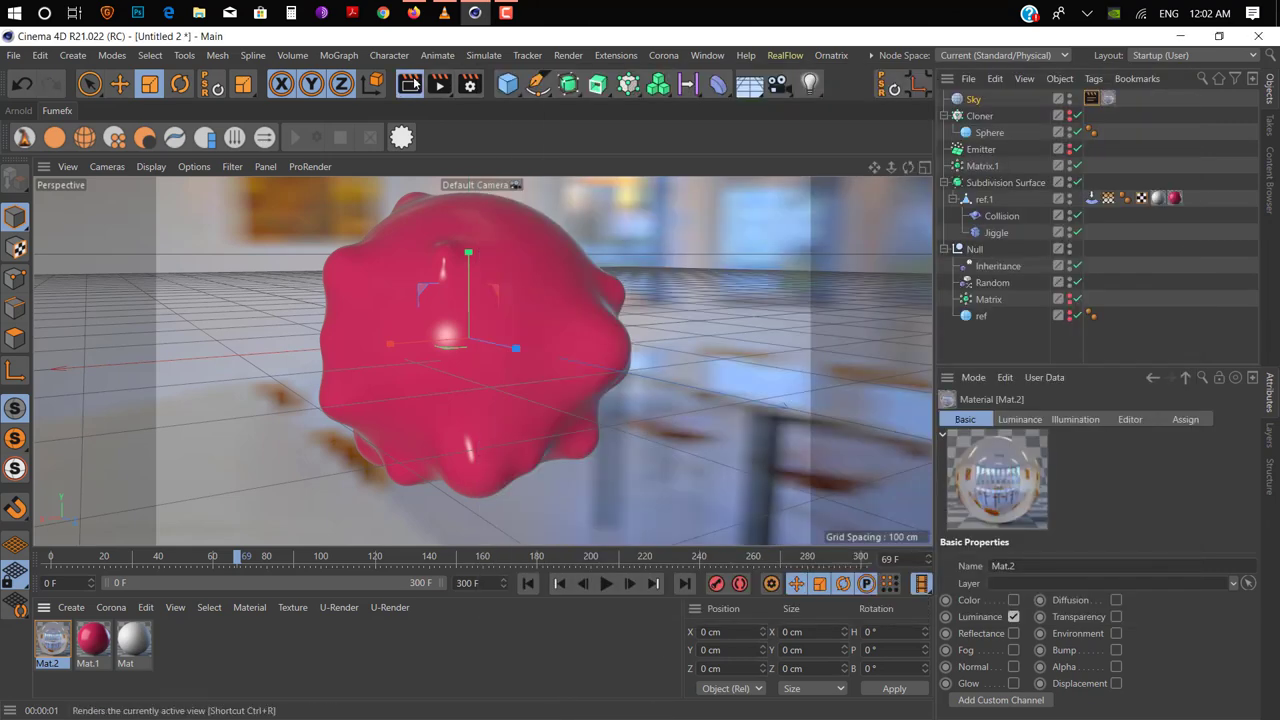
{"action": "left_click", "coordinate": [412, 86]}
{"action": "left_click", "coordinate": [488, 240]}
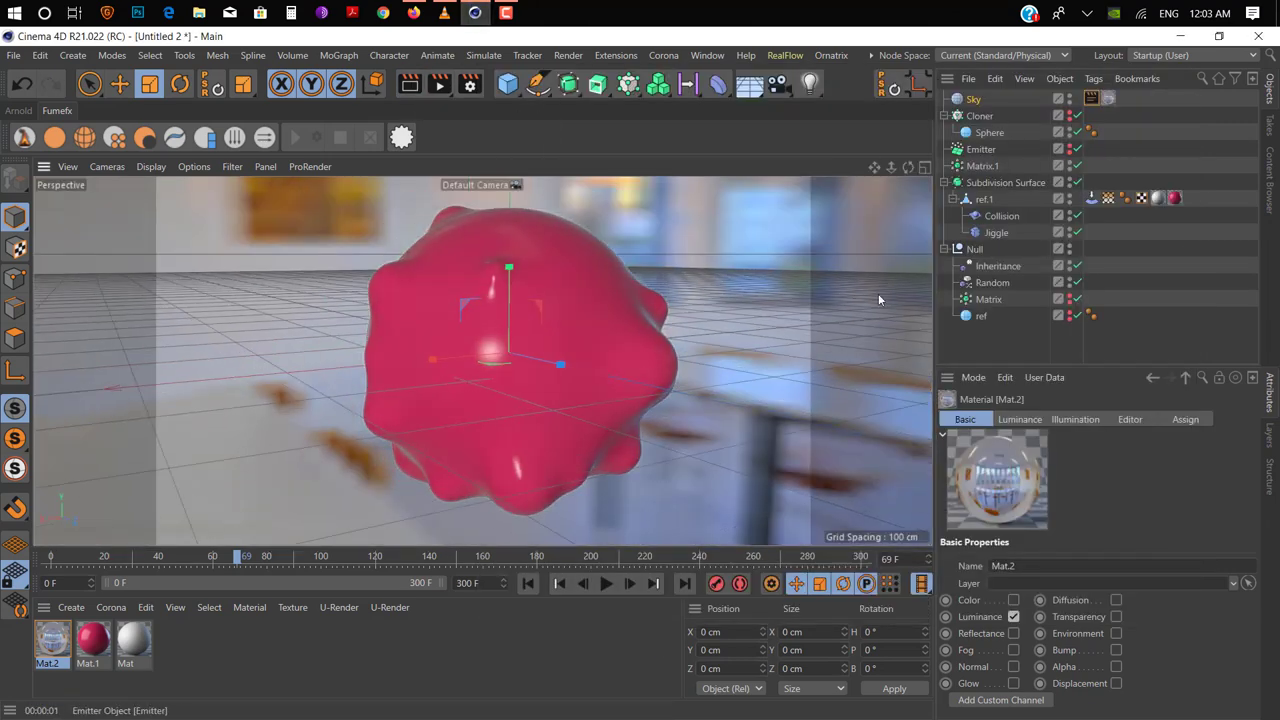
- Rotate the Sky around the blob and render to check the reflections
{"action": "key", "text": "r"}
{"action": "left_click_drag", "start_coordinate": [879, 300], "coordinate": [850, 432]}
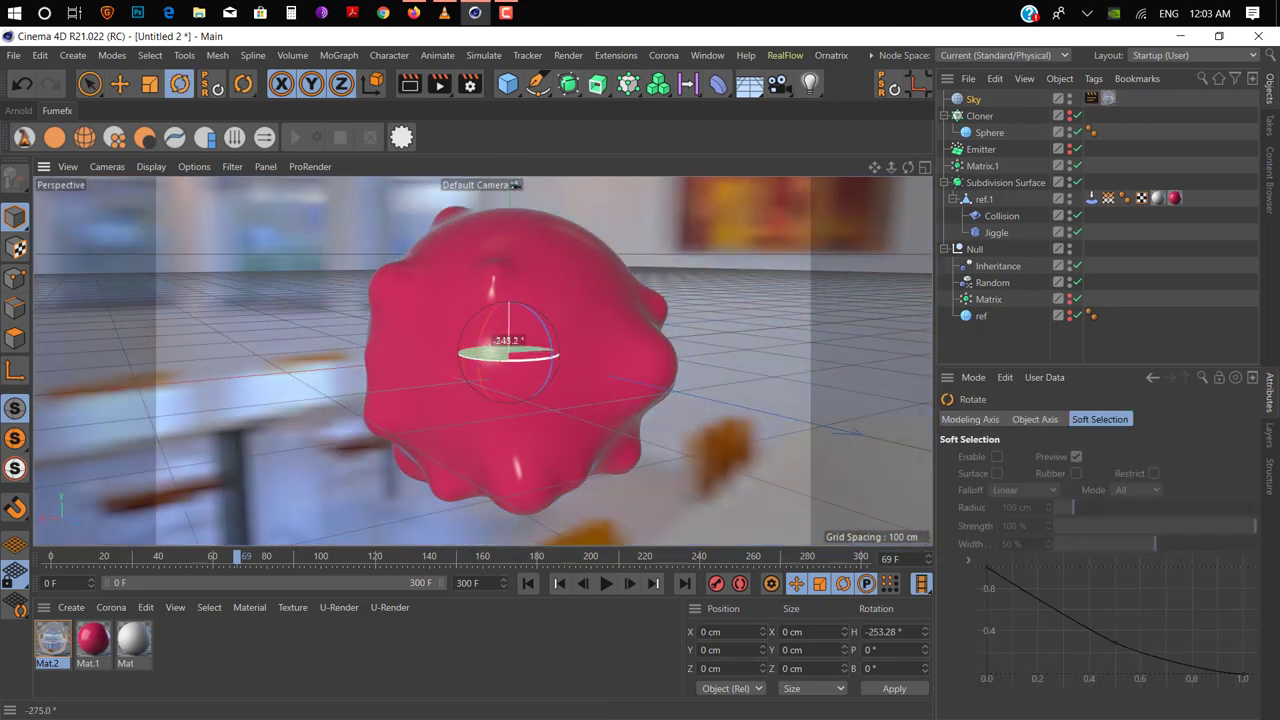
{"action": "left_click", "coordinate": [410, 84]}
{"action": "left_click", "coordinate": [787, 240]}
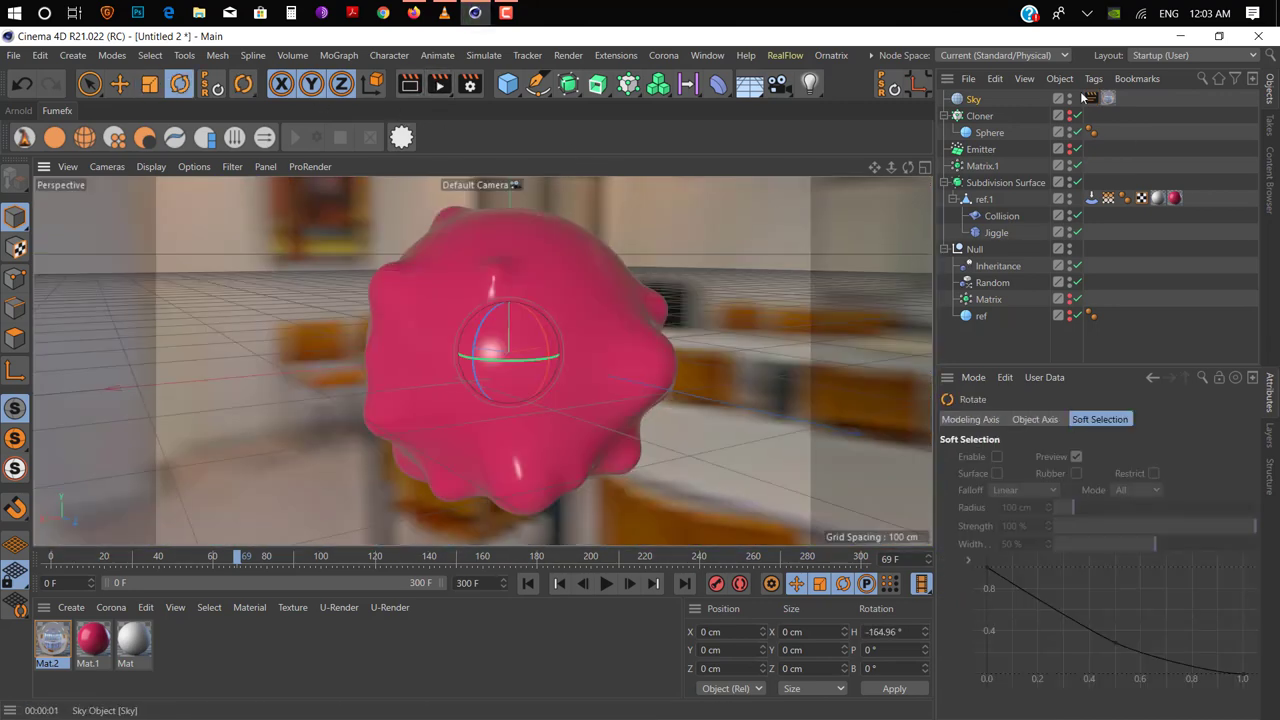
- Hide the Sky from the camera and rotate it to heading -95.6°, re-rendering
{"action": "left_click", "coordinate": [1090, 98]}
{"action": "left_click", "coordinate": [1036, 528]}
{"action": "left_click", "coordinate": [410, 84]}
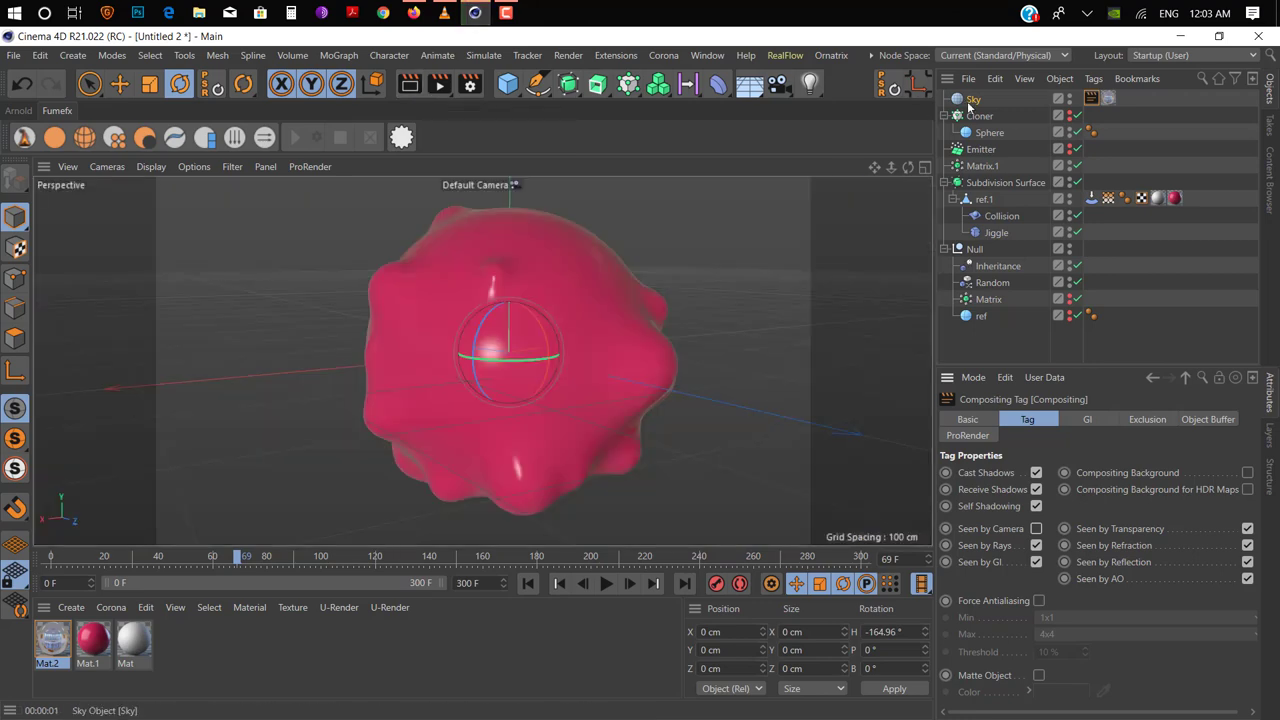
{"action": "left_click_drag", "start_coordinate": [552, 358], "coordinate": [579, 364]}
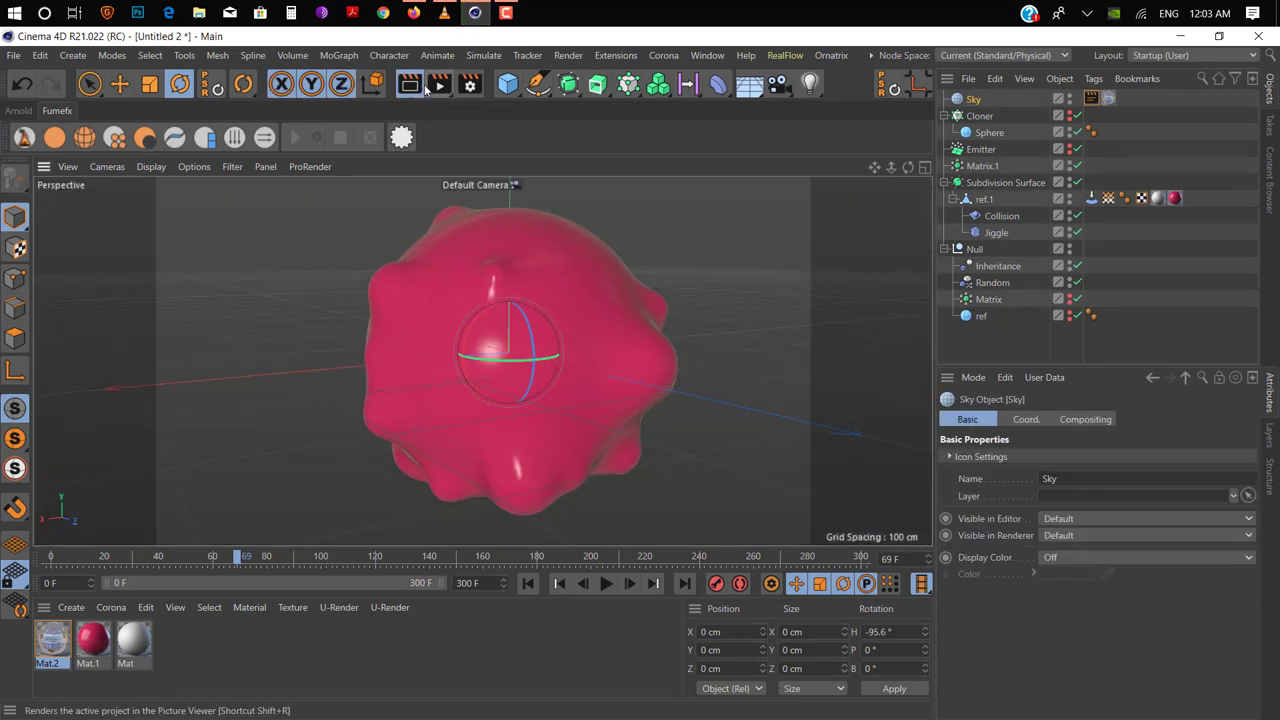
{"action": "left_click", "coordinate": [410, 84]}
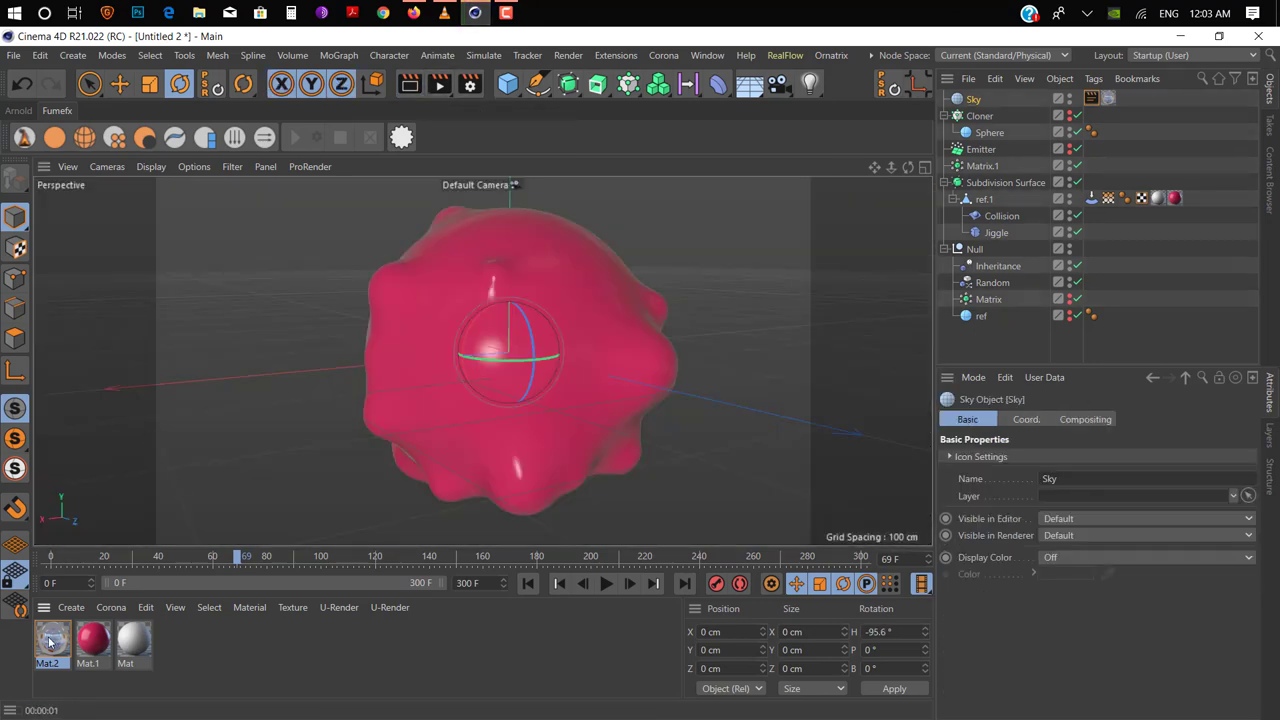
- Enable Luminance on Mat.1 with a pink colour (H 342°, S 89%, V 91%) at 22% brightness, and render a preview
{"action": "double_click", "coordinate": [92, 640]}
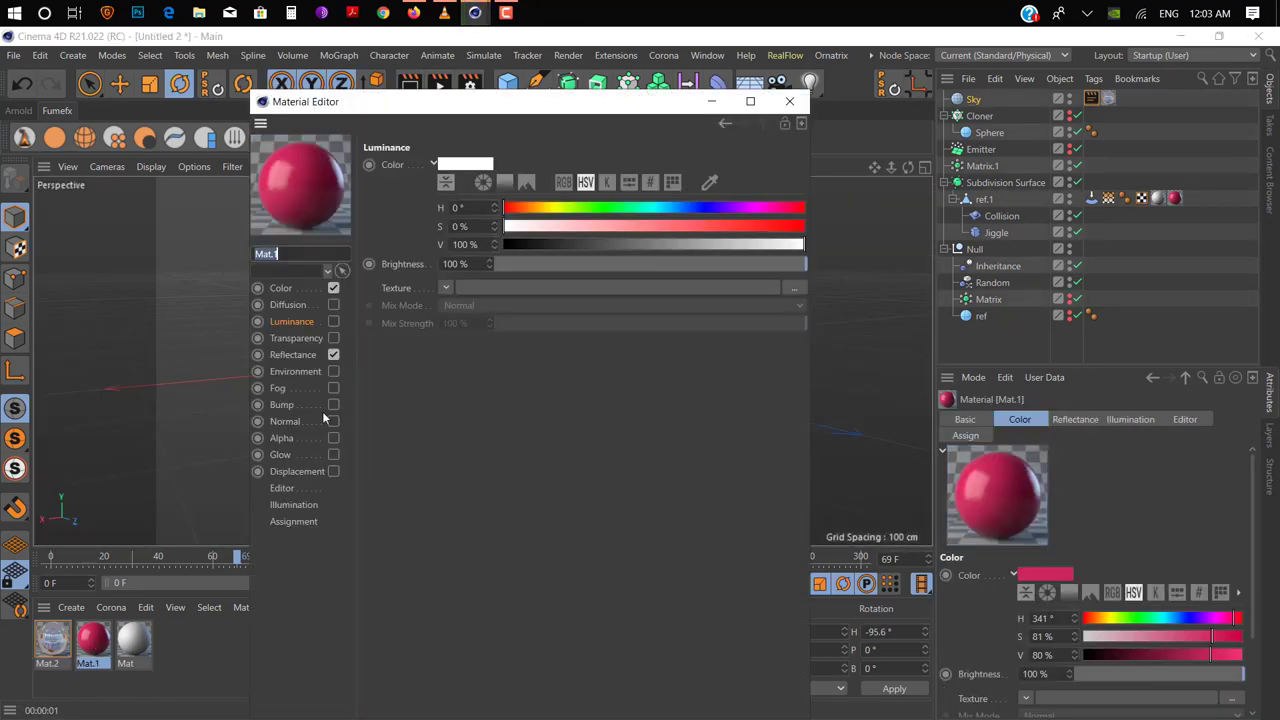
{"action": "left_click", "coordinate": [300, 354]}
{"action": "left_click", "coordinate": [333, 321]}
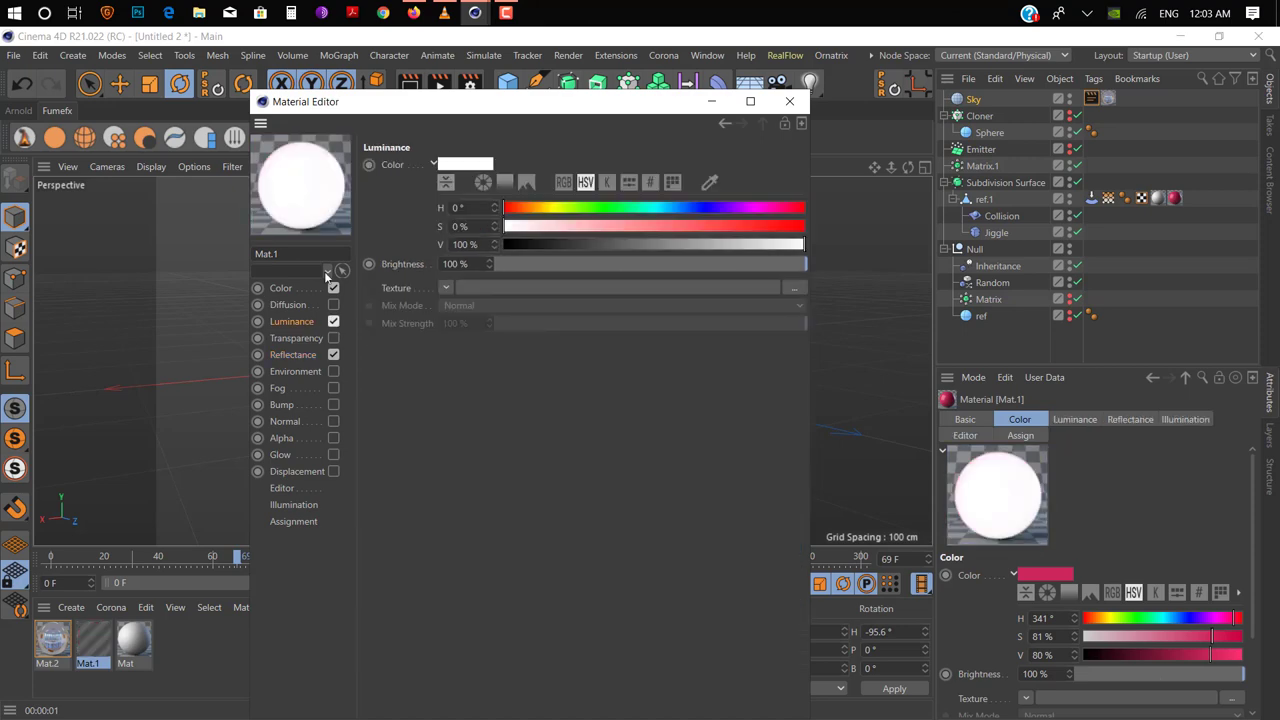
{"action": "left_click", "coordinate": [792, 226]}
{"action": "left_click_drag", "start_coordinate": [722, 264], "coordinate": [560, 264]}
{"action": "left_click", "coordinate": [789, 101]}
{"action": "left_click", "coordinate": [410, 84]}
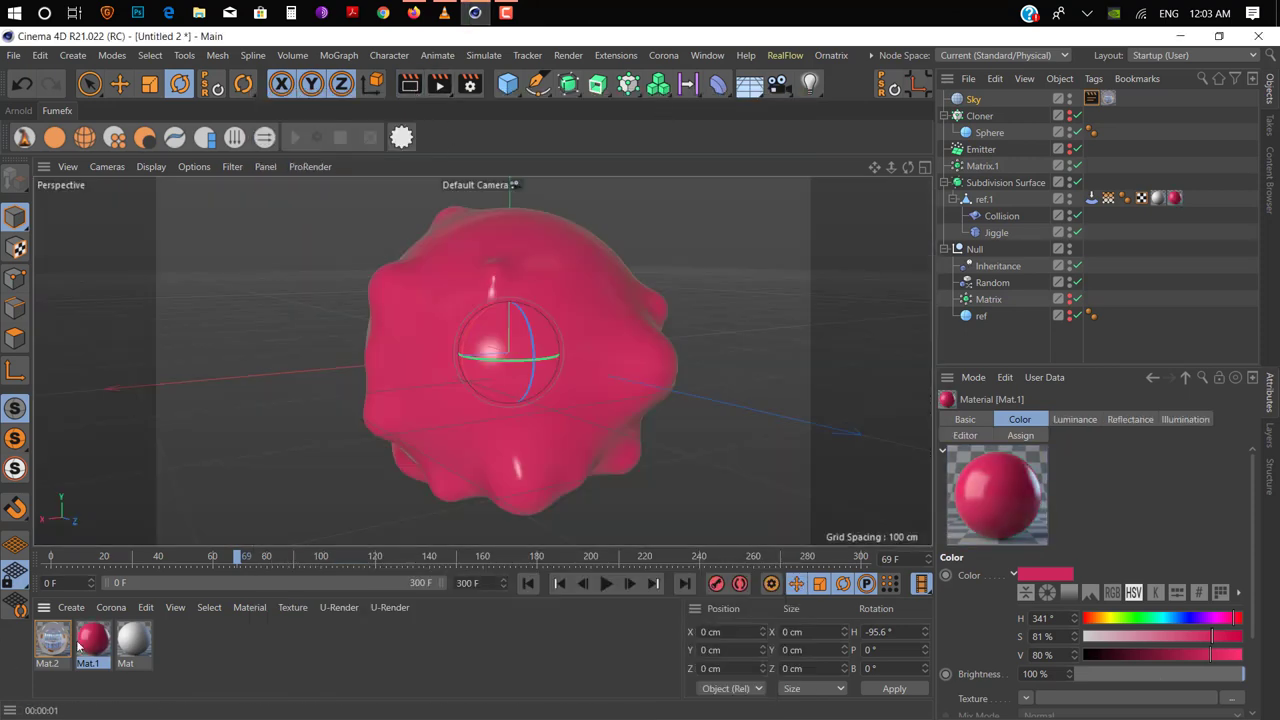
- Reopen Mat.1 to check its Reflectance roughness settings beside the blob
{"action": "double_click", "coordinate": [93, 640]}
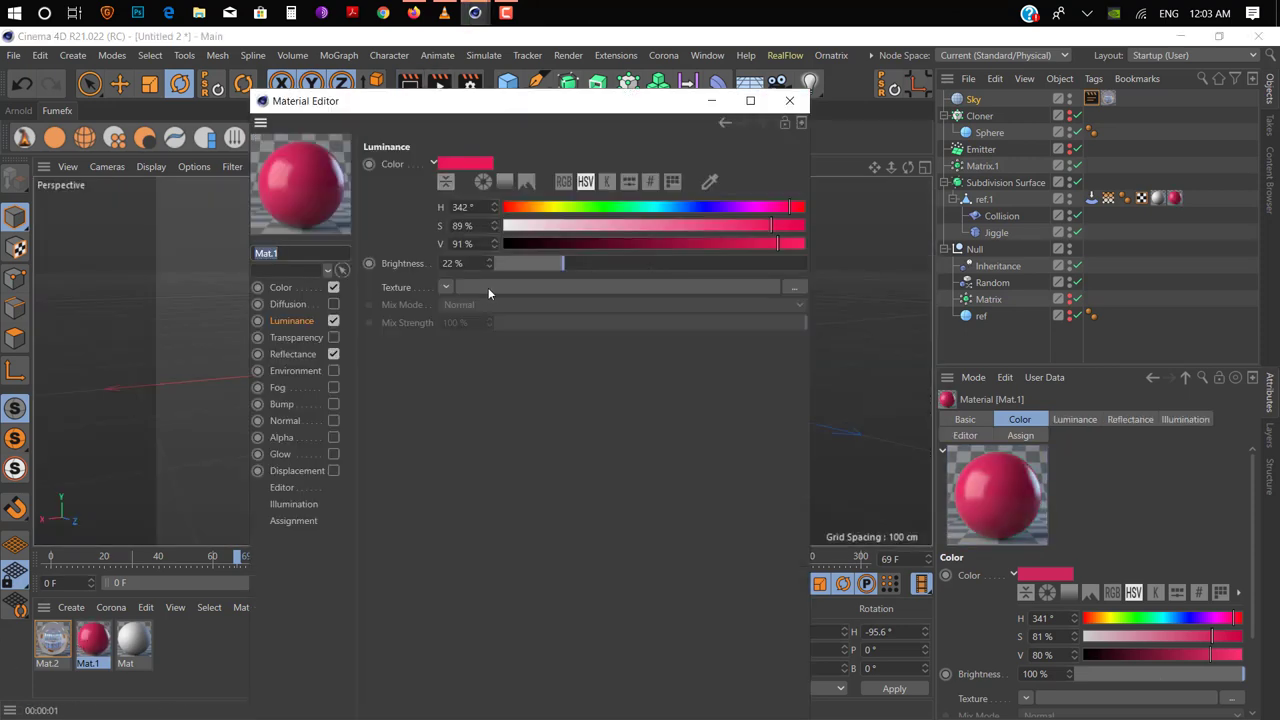
{"action": "mouse_move", "coordinate": [305, 101]}
{"action": "left_mouse_down"}
{"action": "mouse_move", "coordinate": [805, 101]}
{"action": "mouse_move", "coordinate": [718, 101]}
{"action": "left_mouse_up"}
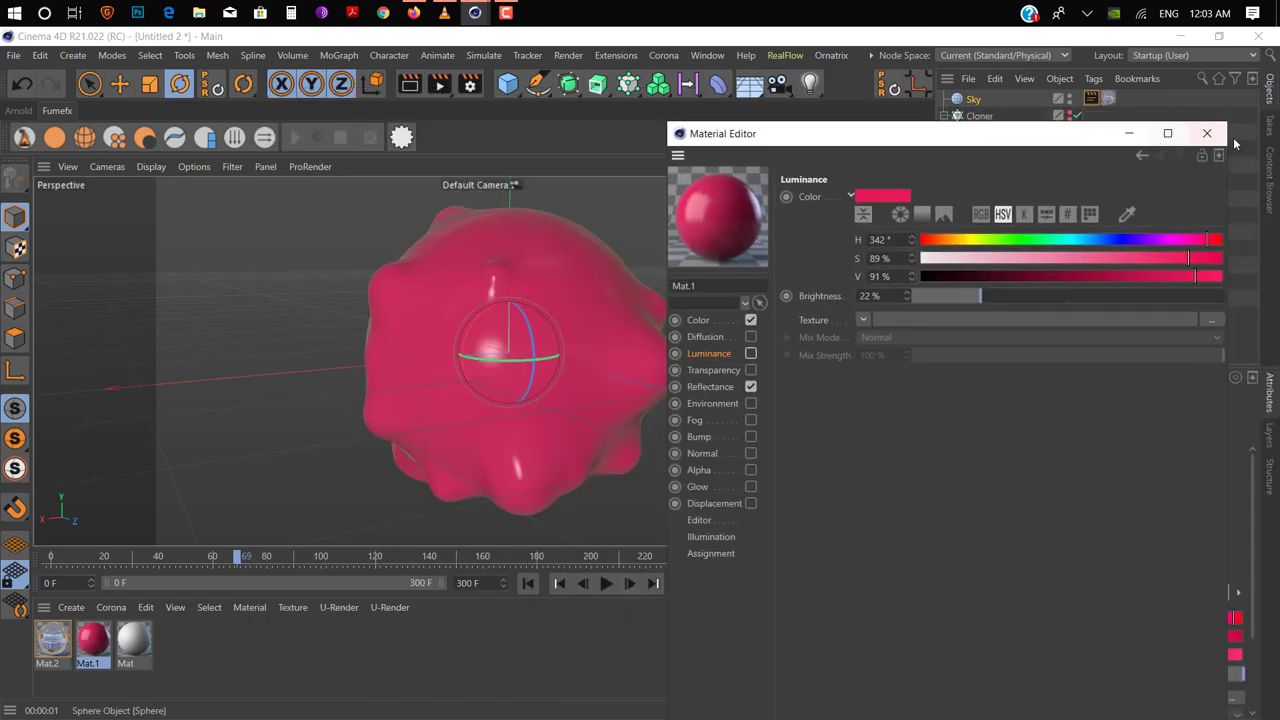
{"action": "left_click", "coordinate": [487, 357]}
{"action": "double_click", "coordinate": [93, 640]}
{"action": "left_click", "coordinate": [292, 354]}
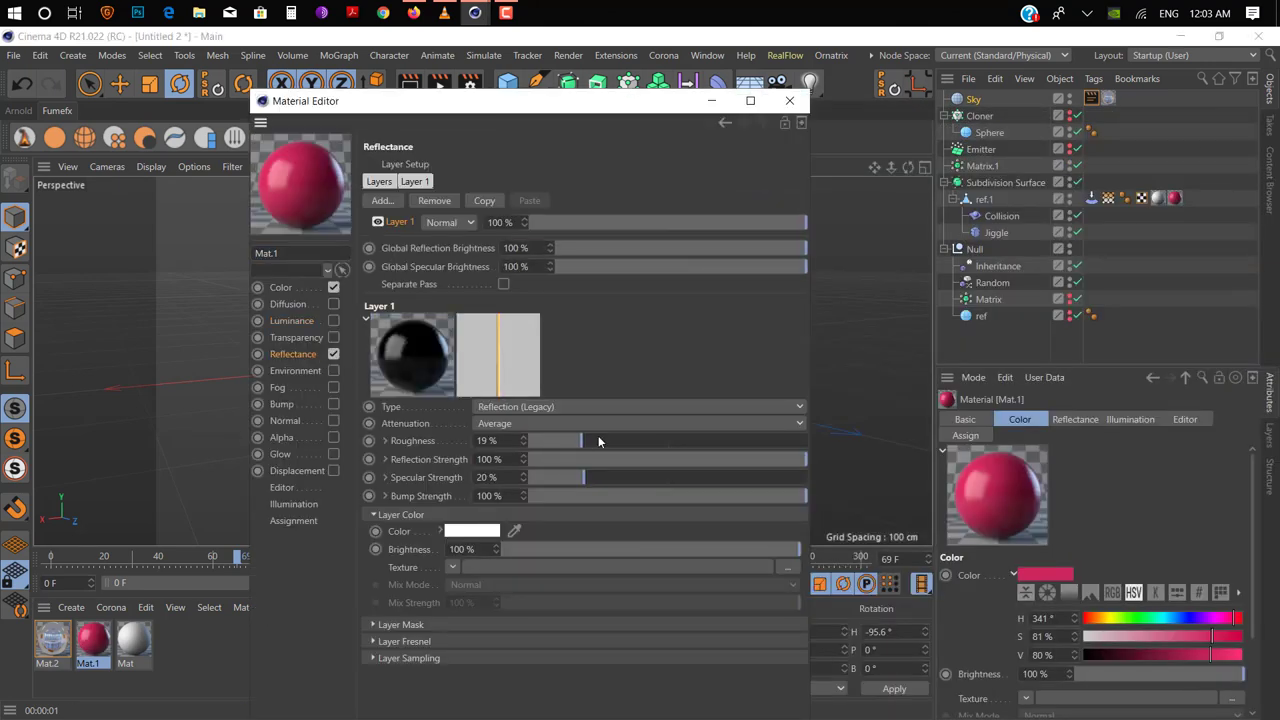
{"action": "left_click", "coordinate": [789, 100]}
- Re-render the matte pink blob, orbit to turn it, and render again
{"action": "key", "text": "ctrl+r"}
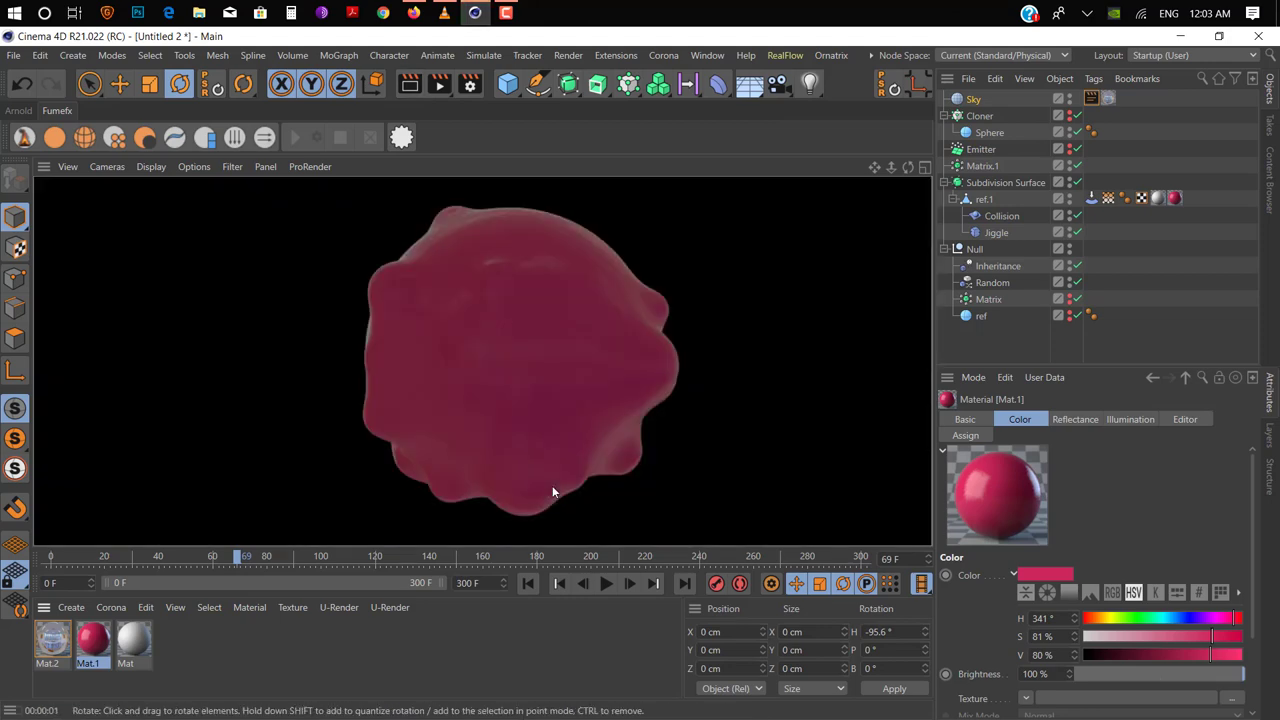
{"action": "left_click", "coordinate": [552, 485]}
{"action": "left_click_drag", "start_coordinate": [572, 426], "coordinate": [569, 366], "text": "alt"}
{"action": "left_click", "coordinate": [409, 84]}
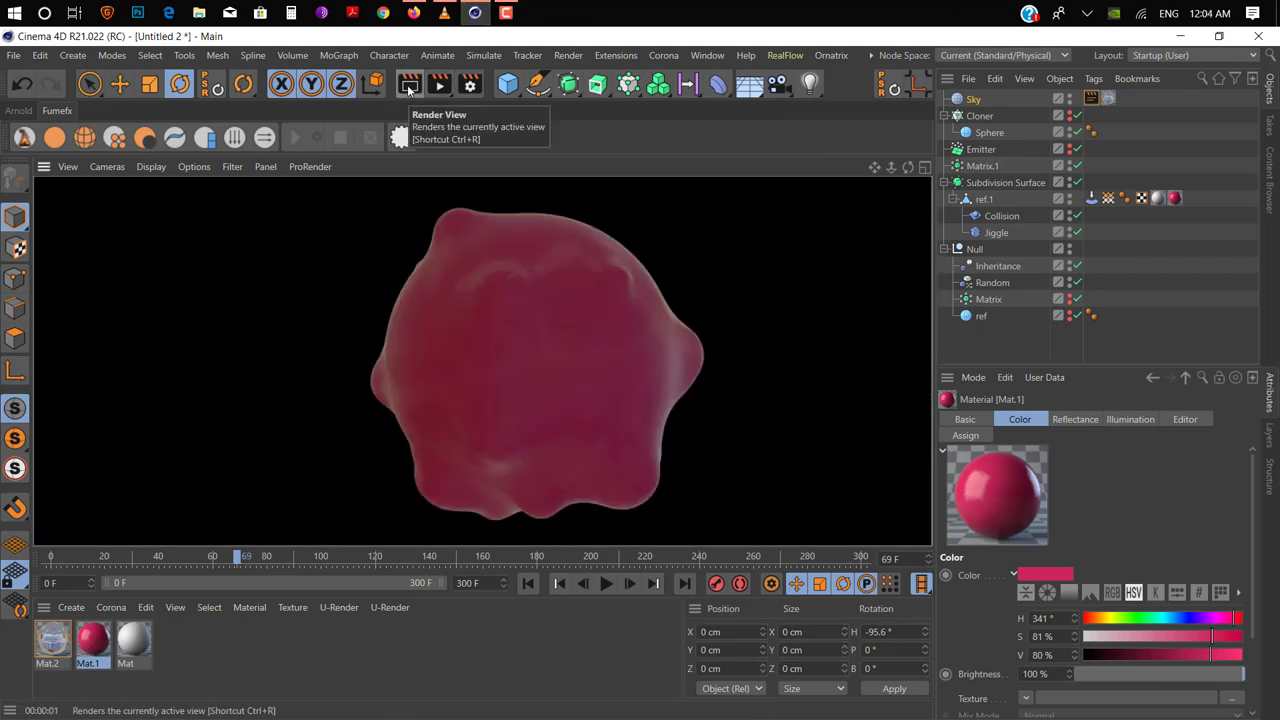
- Enable Alpha on Mat.1 with an Effects > Vertex Map texture and render to check it
{"action": "double_click", "coordinate": [93, 638]}
{"action": "left_click", "coordinate": [333, 437]}
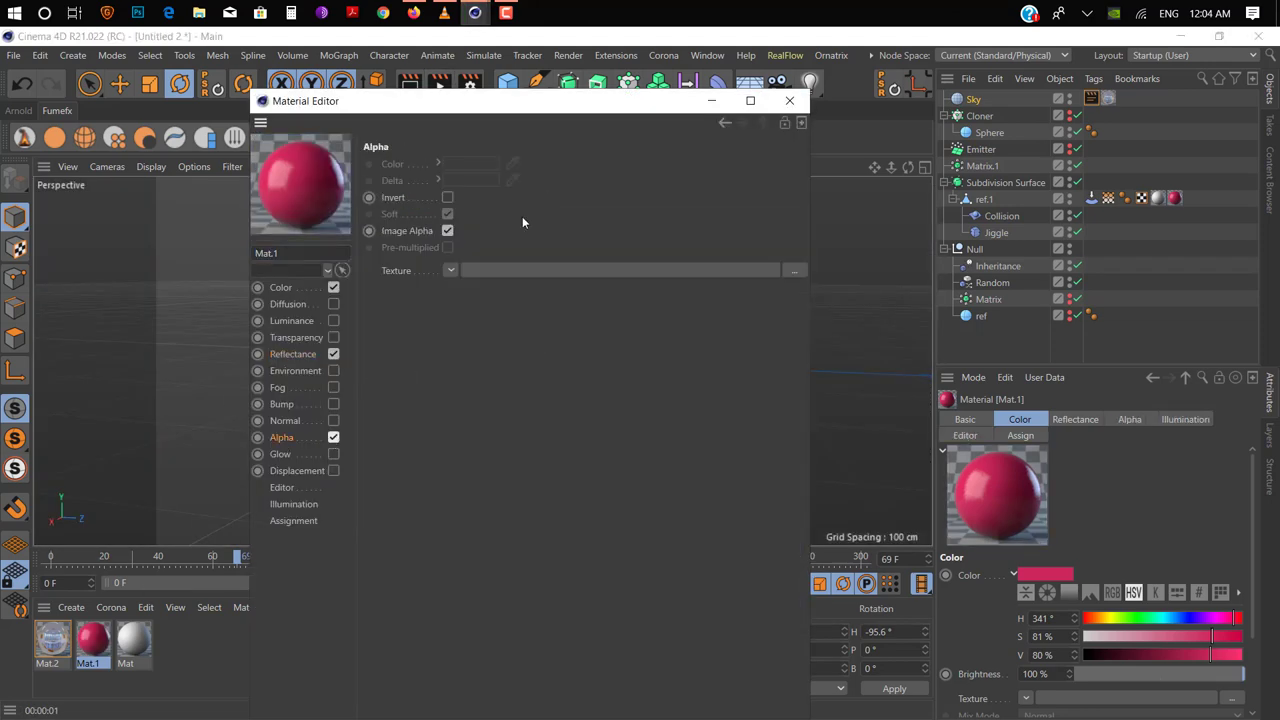
{"action": "left_click", "coordinate": [456, 270]}
{"action": "left_click", "coordinate": [590, 688]}
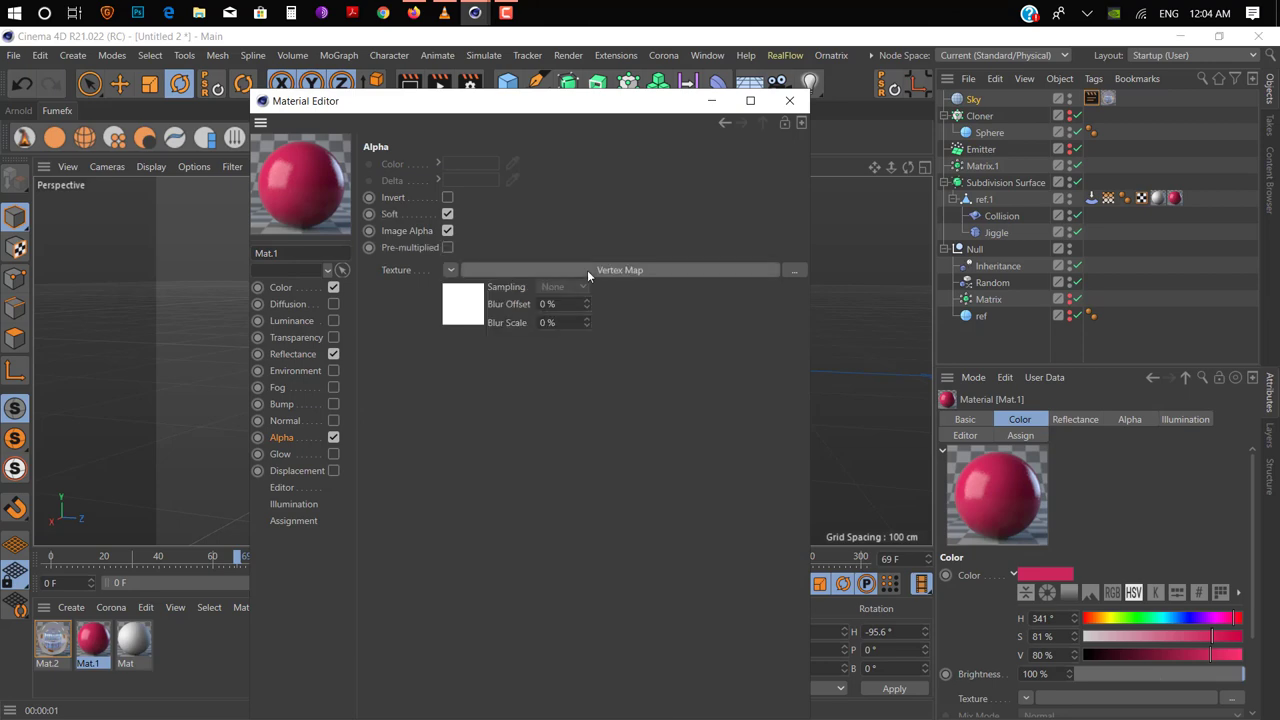
{"action": "left_click", "coordinate": [587, 270]}
{"action": "left_click_drag", "start_coordinate": [497, 101], "coordinate": [902, 106]}
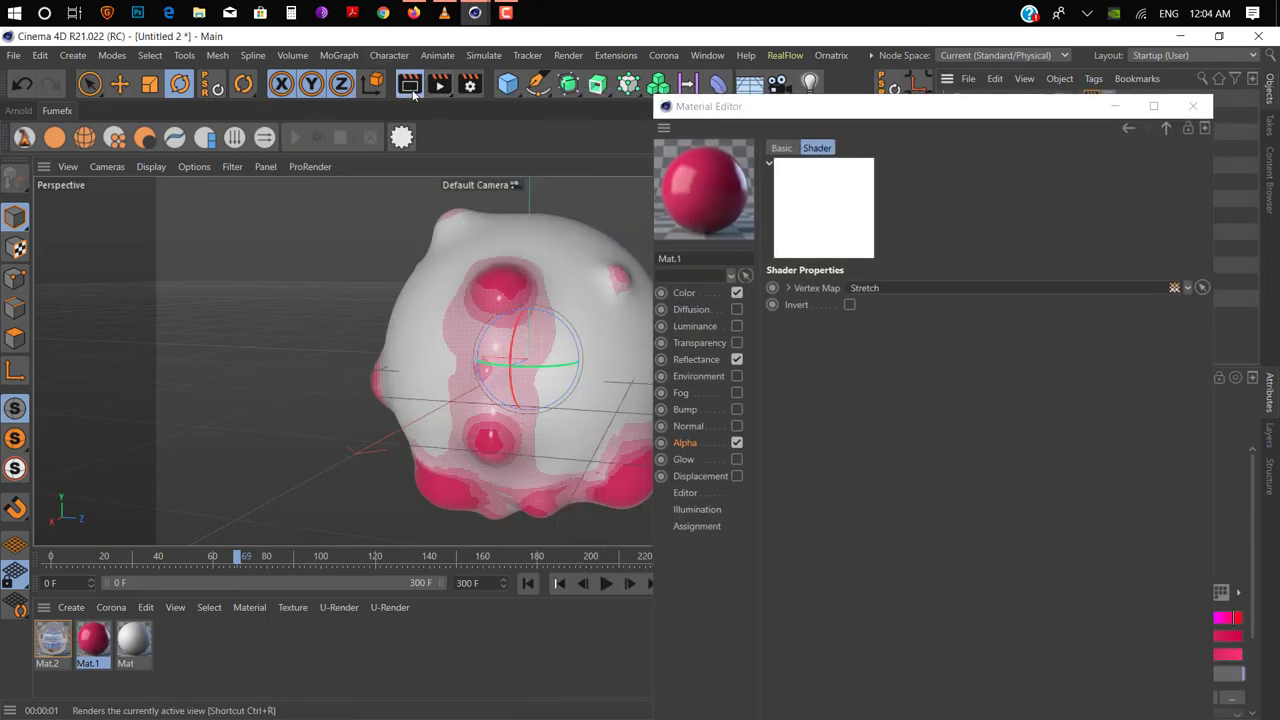
{"action": "left_click", "coordinate": [411, 86]}
- Set the Vertex Map shader to use the Stretch map, then render a preview
{"action": "left_click", "coordinate": [690, 443]}
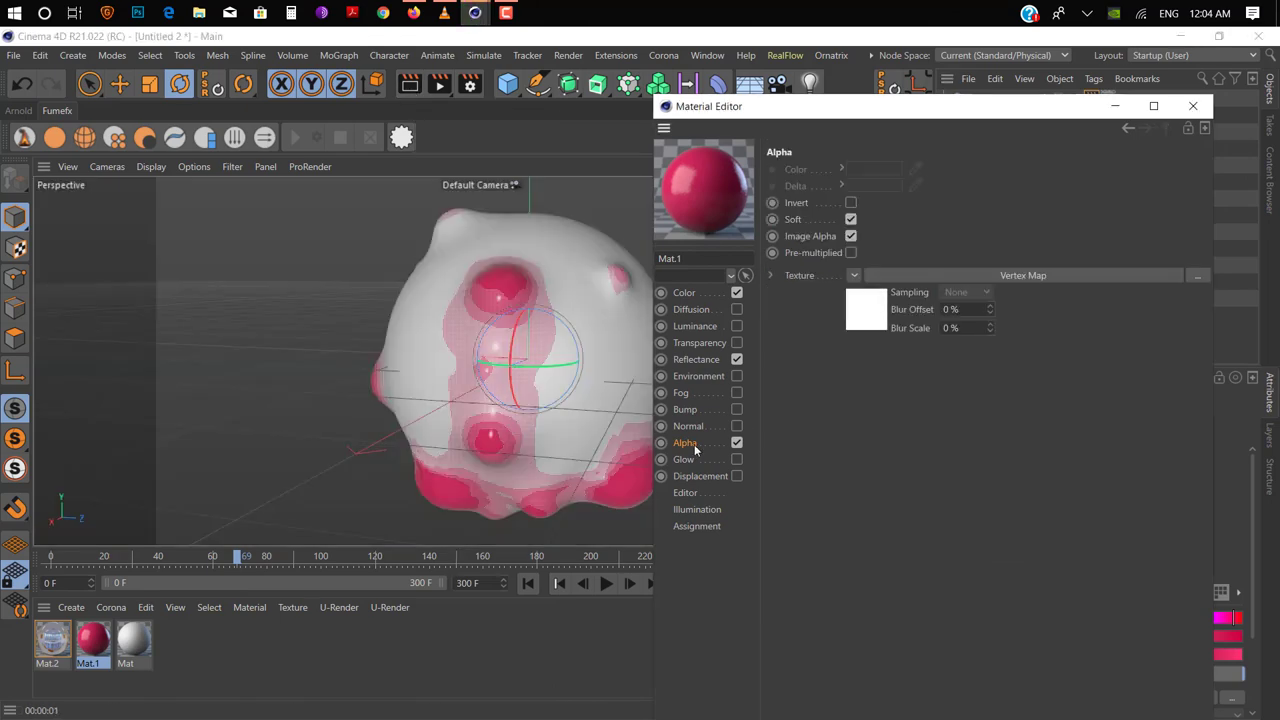
{"action": "left_click", "coordinate": [866, 308]}
{"action": "left_click", "coordinate": [1193, 105]}
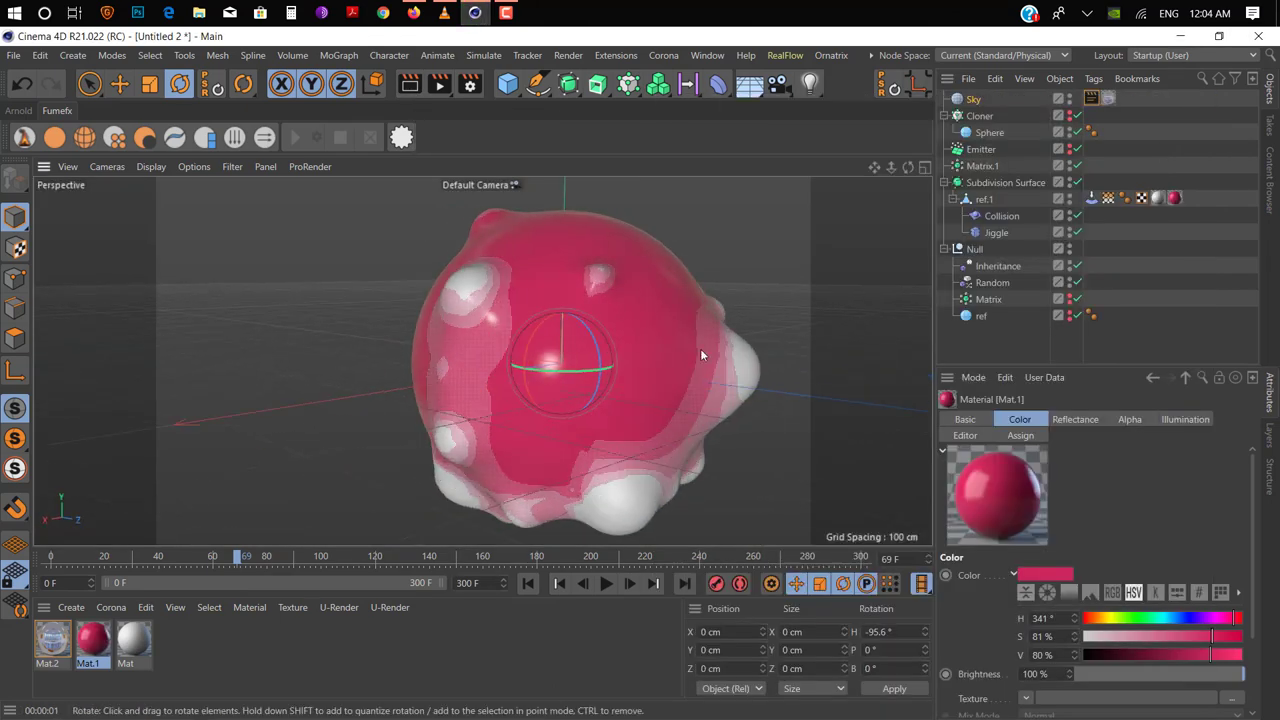
{"action": "left_click", "coordinate": [407, 86]}
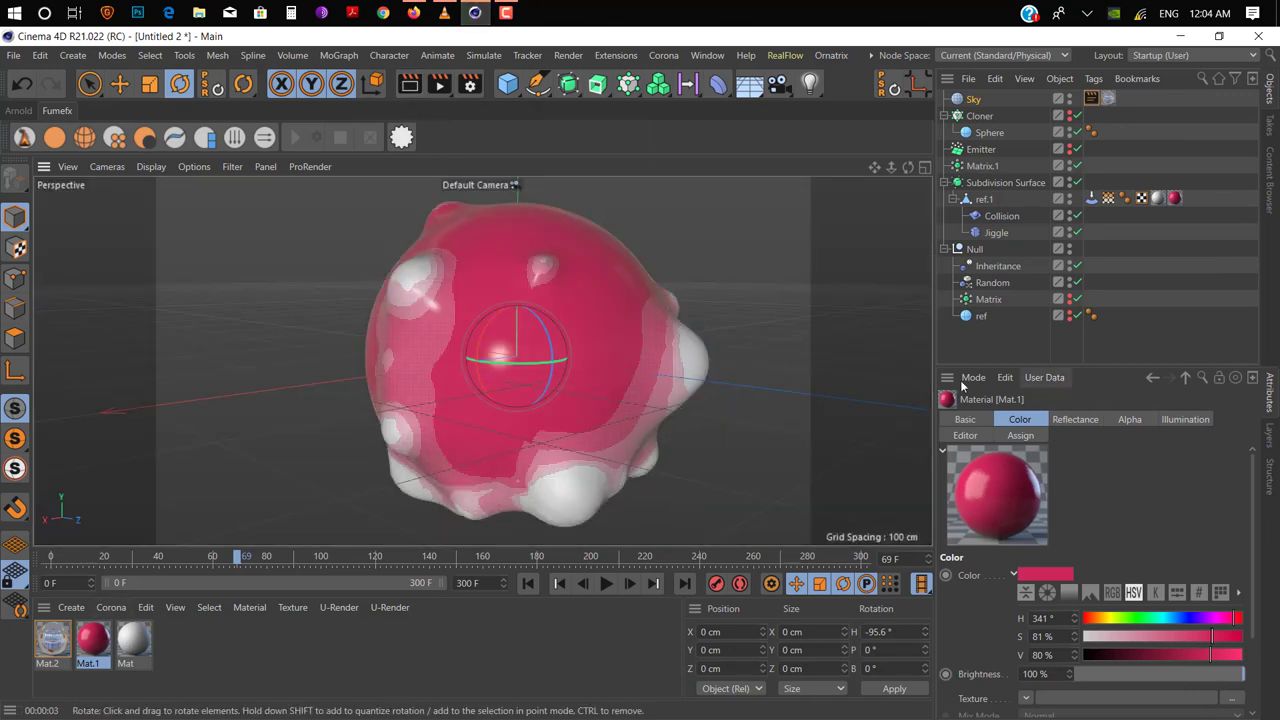
- Raise the Tension tag's Amount to 8.1 and render the stretched pink areas
{"action": "left_click", "coordinate": [1092, 198]}
{"action": "left_click_drag", "start_coordinate": [1083, 476], "coordinate": [1088, 477]}
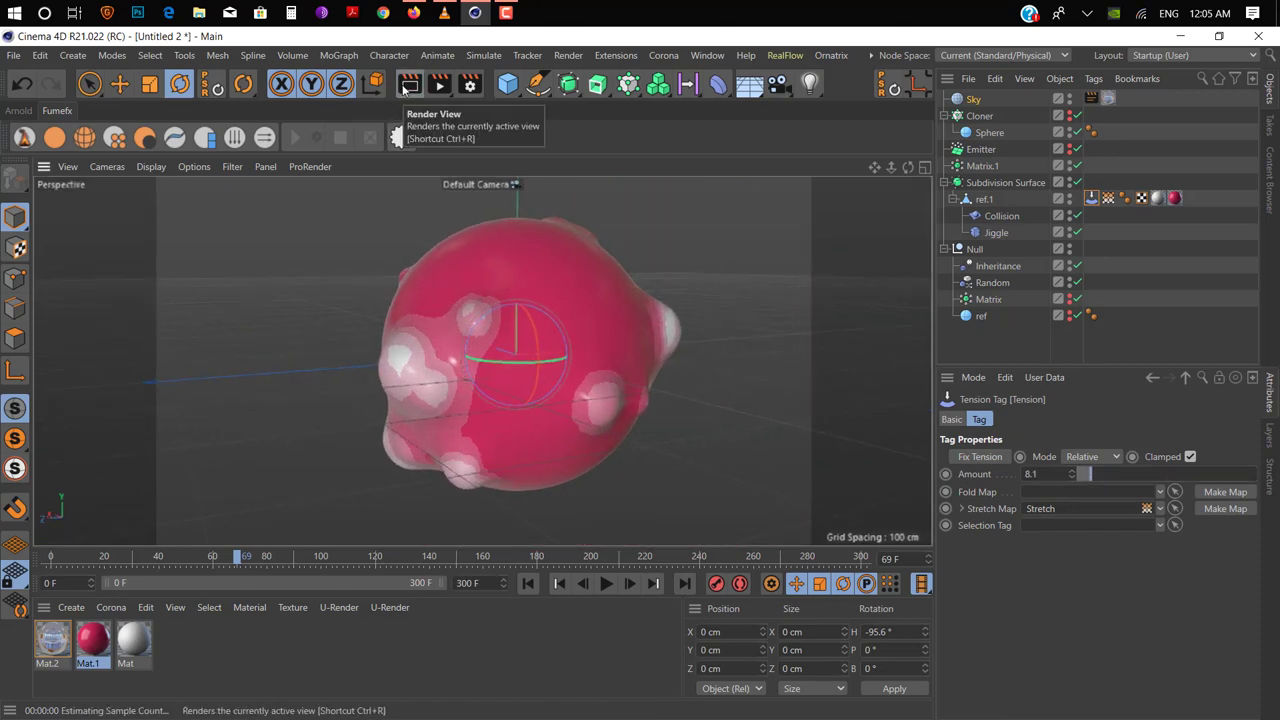
{"action": "left_click", "coordinate": [409, 85]}
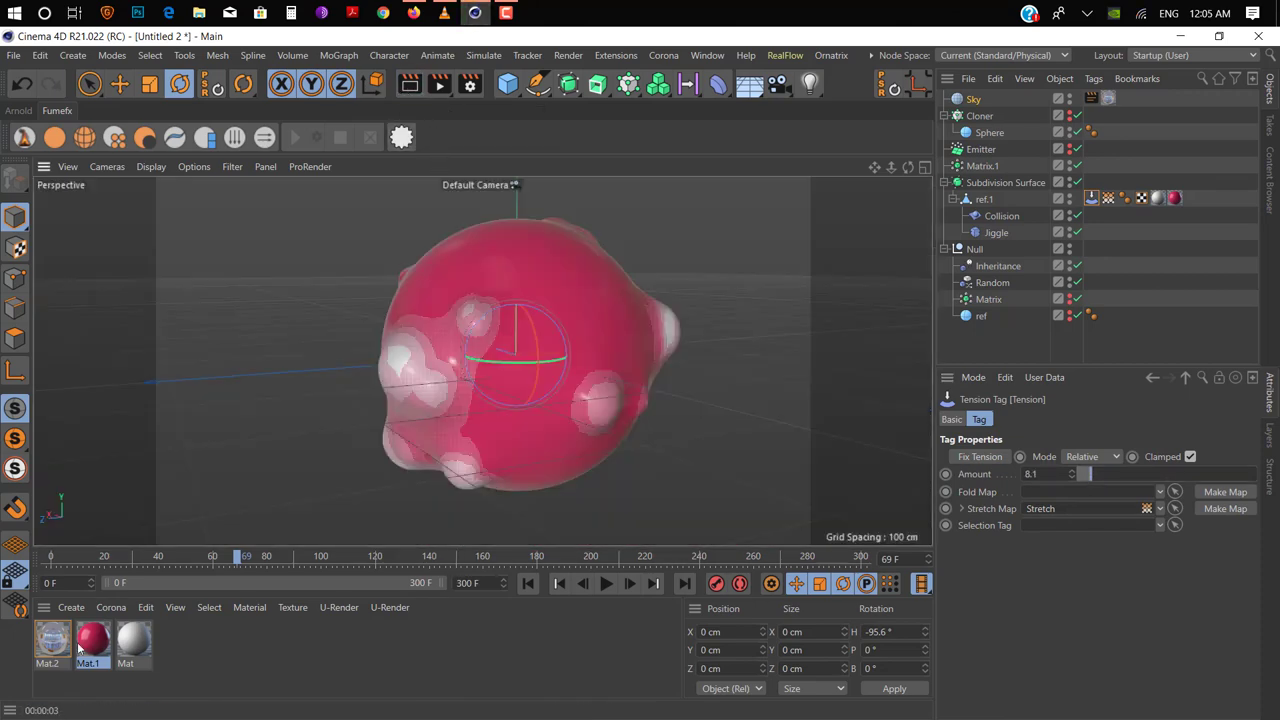
- Make Mat's colour pink and enable a pink Luminance
{"action": "double_click", "coordinate": [133, 640]}
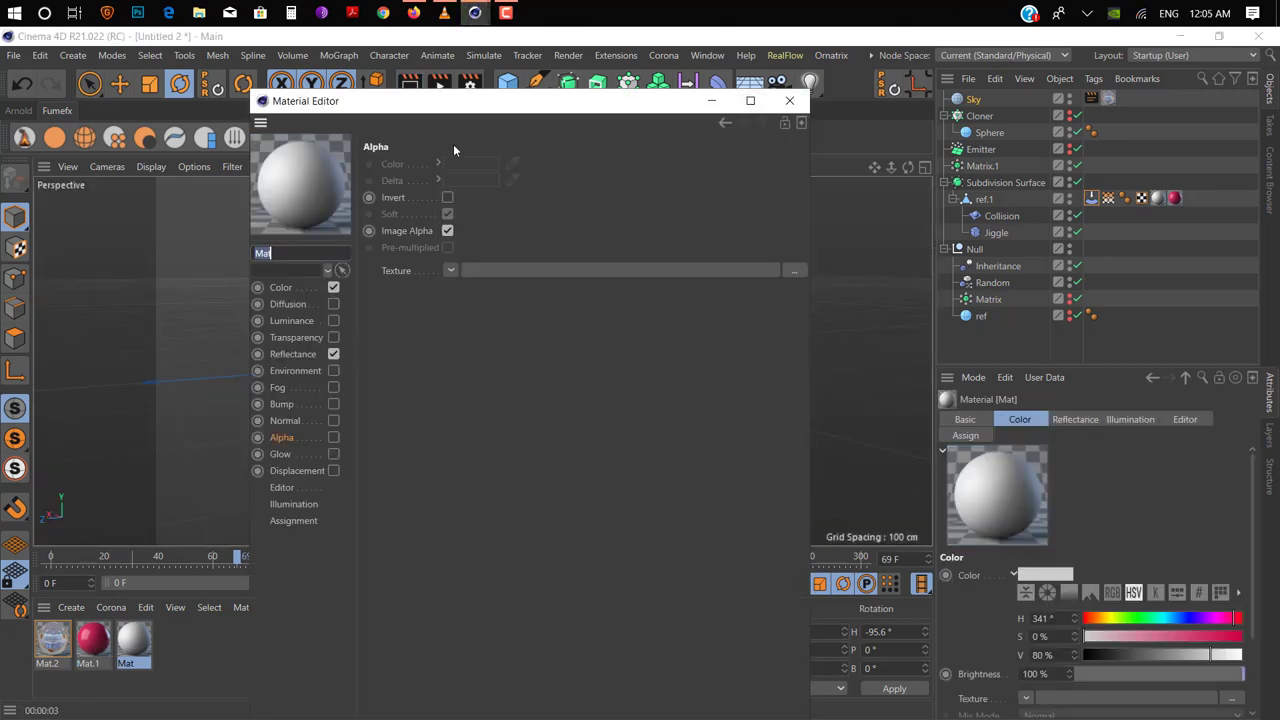
{"action": "left_click_drag", "start_coordinate": [450, 100], "coordinate": [660, 118]}
{"action": "mouse_move", "coordinate": [966, 251]}
{"action": "left_mouse_down"}
{"action": "mouse_move", "coordinate": [985, 256]}
{"action": "mouse_move", "coordinate": [919, 243]}
{"action": "left_mouse_up"}
{"action": "left_click", "coordinate": [544, 338]}
{"action": "left_click_drag", "start_coordinate": [1047, 574], "coordinate": [679, 181]}
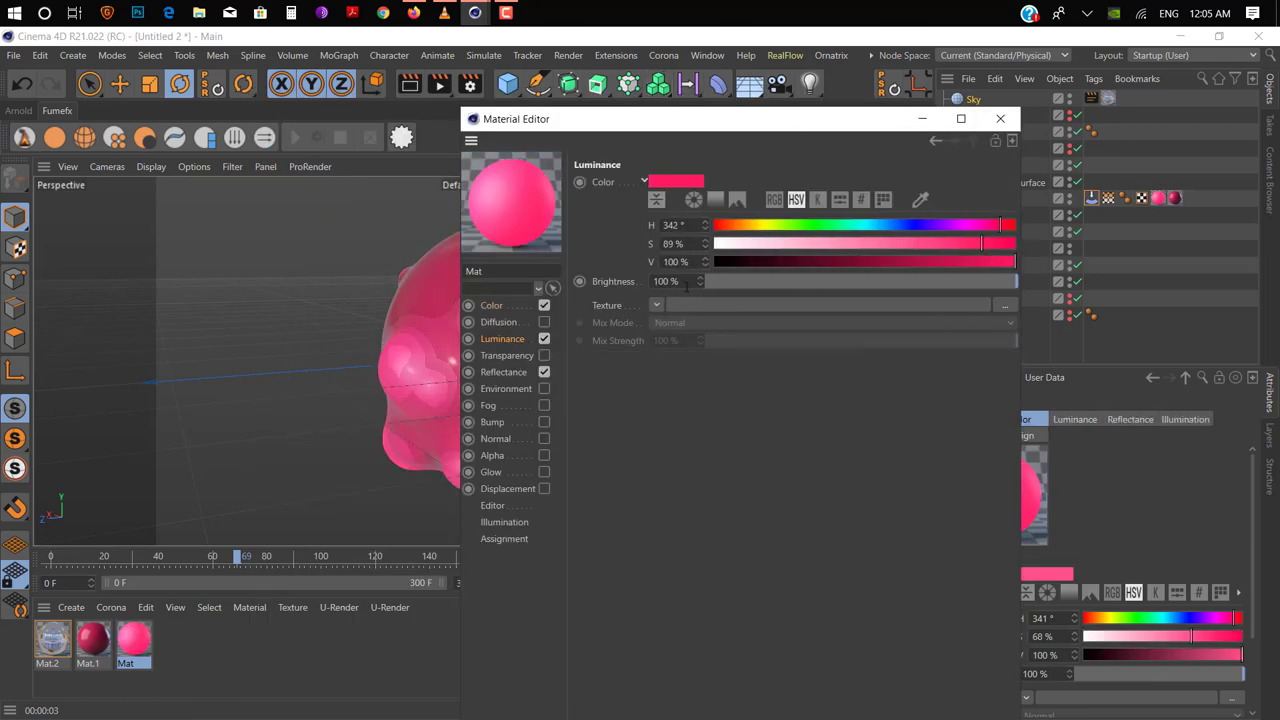
{"action": "left_click_drag", "start_coordinate": [1010, 281], "coordinate": [766, 281]}
- Add a Reflection (Legacy) layer to Mat with Dielectric Fresnel
{"action": "left_click", "coordinate": [503, 372]}
{"action": "left_click", "coordinate": [592, 218]}
{"action": "left_click", "coordinate": [657, 391]}
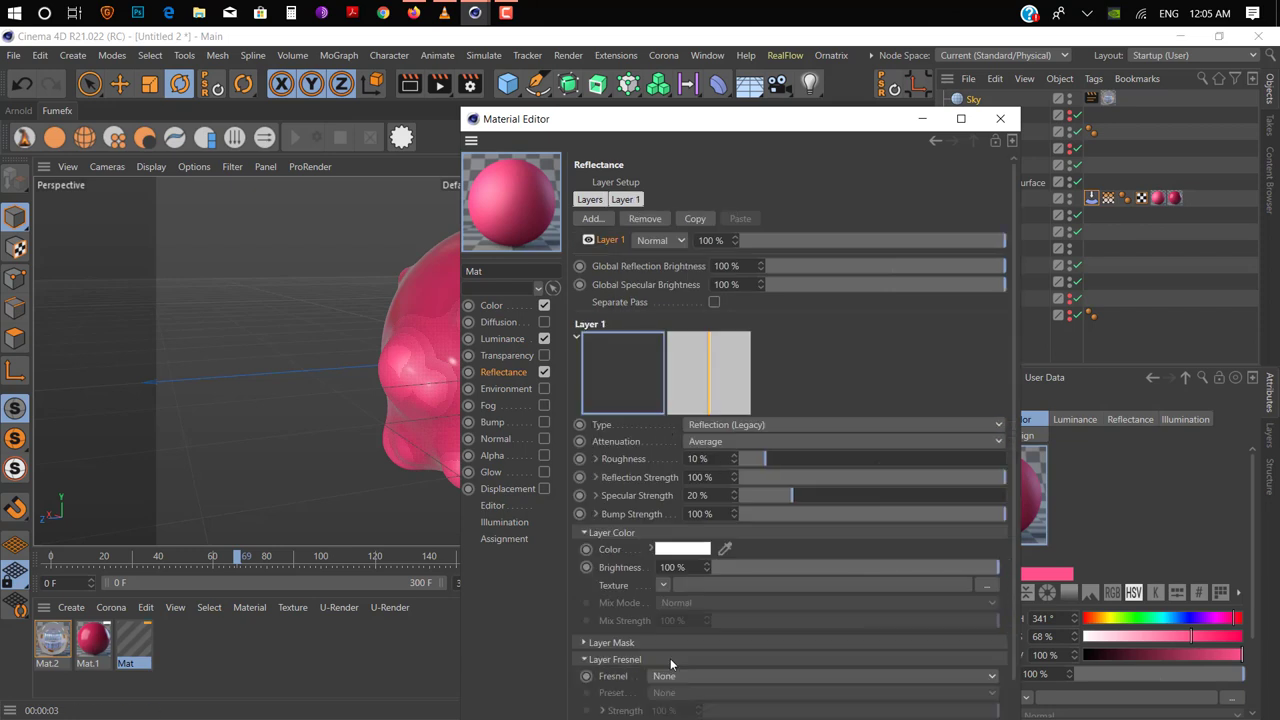
{"action": "left_click", "coordinate": [700, 676]}
{"action": "left_click", "coordinate": [672, 643]}
- Enable Glass transparency at 53% with a sampled pink absorption colour, then render
{"action": "left_click", "coordinate": [544, 355]}
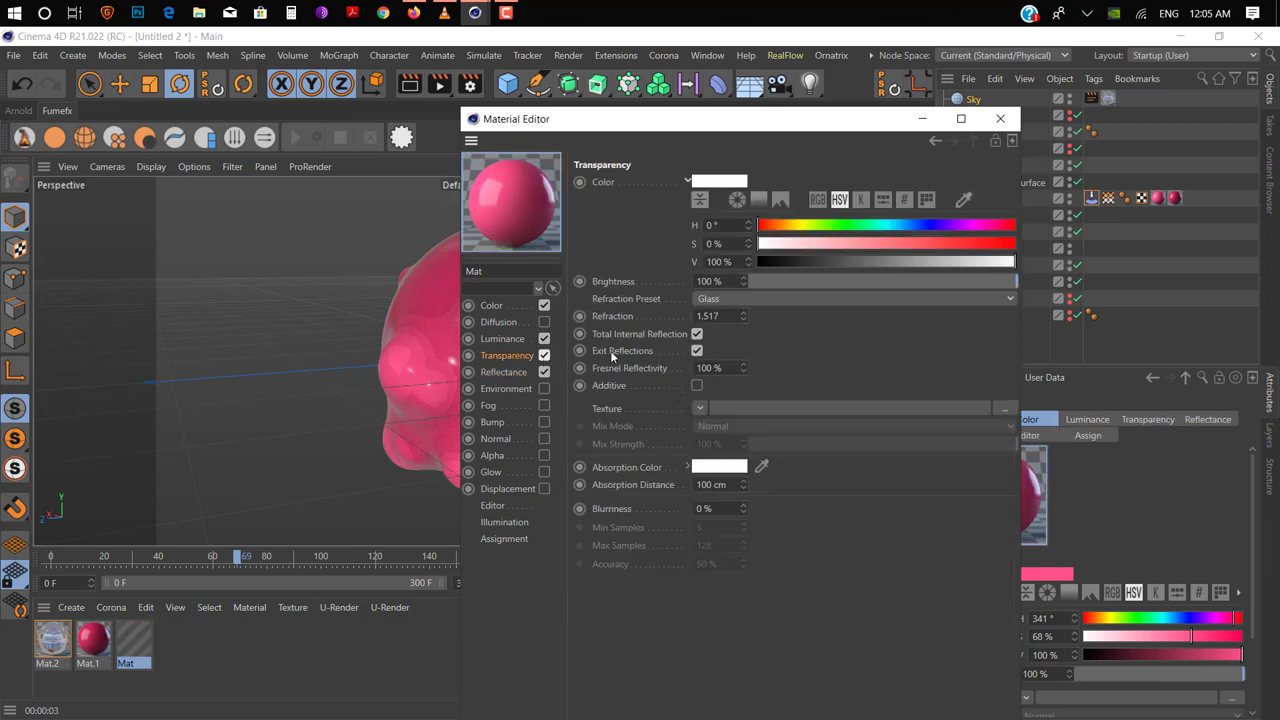
{"action": "left_click_drag", "start_coordinate": [1012, 261], "coordinate": [893, 261]}
{"action": "left_click", "coordinate": [725, 472]}
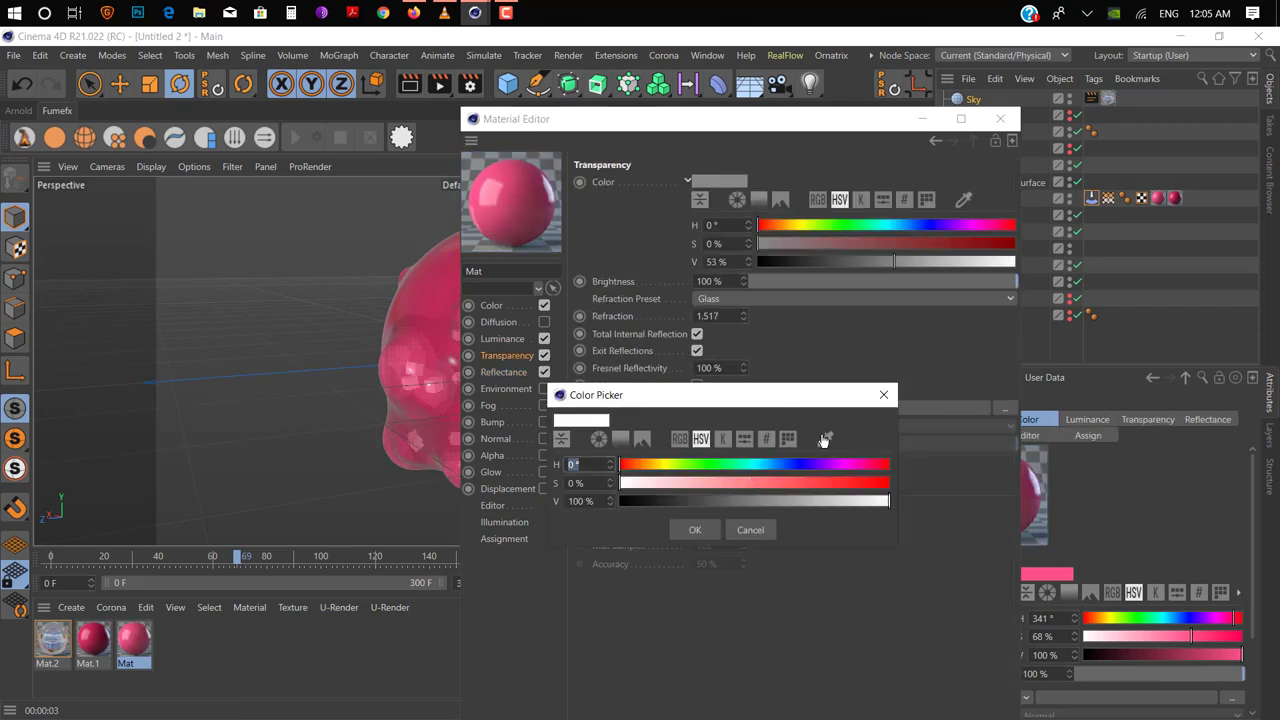
{"action": "left_click", "coordinate": [393, 335]}
{"action": "left_click", "coordinate": [695, 529]}
{"action": "left_click", "coordinate": [1000, 118]}
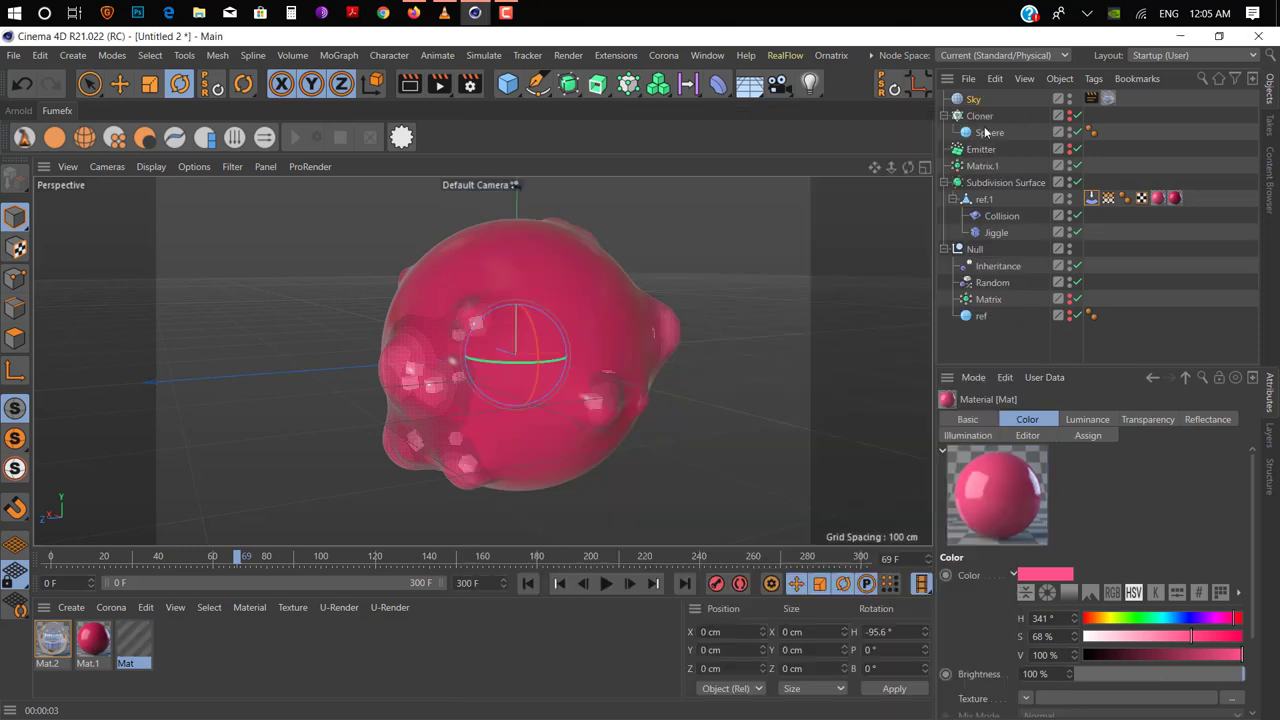
{"action": "left_click", "coordinate": [418, 90]}
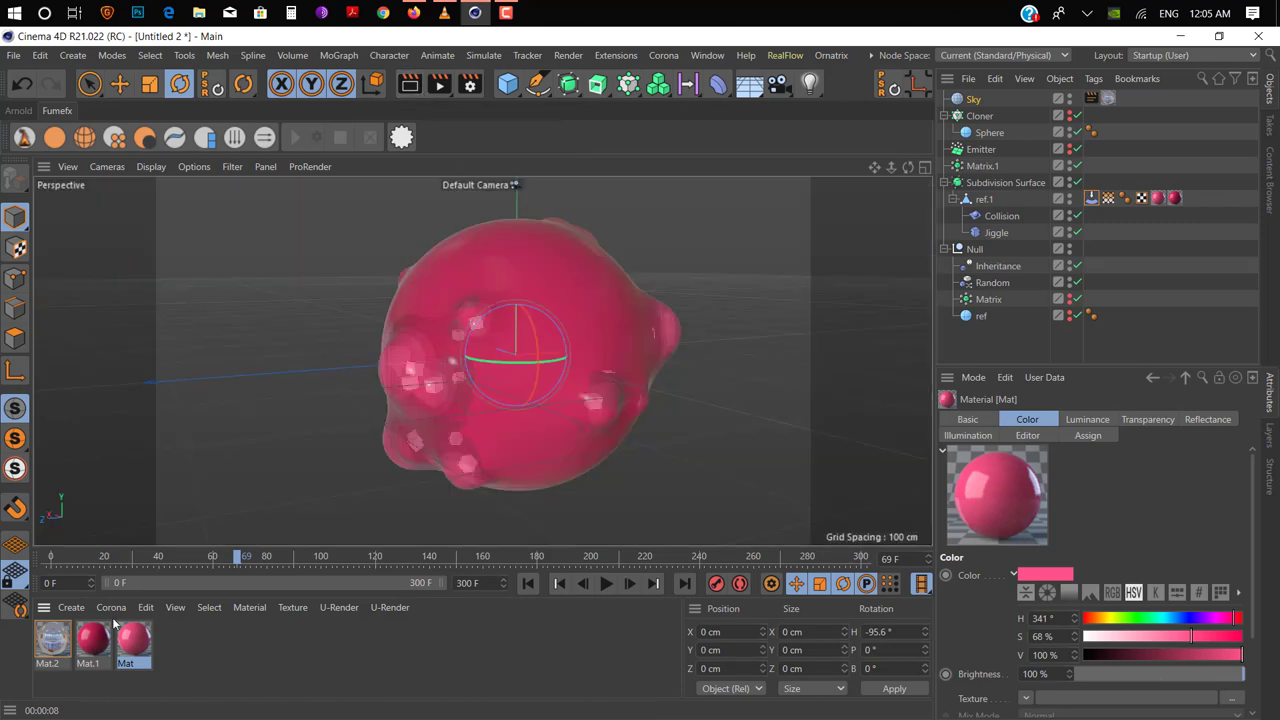
- Soften Mat's colour to 48% saturation and dim Luminance to 42%, then render
{"action": "double_click", "coordinate": [125, 640]}
{"action": "left_click", "coordinate": [281, 287]}
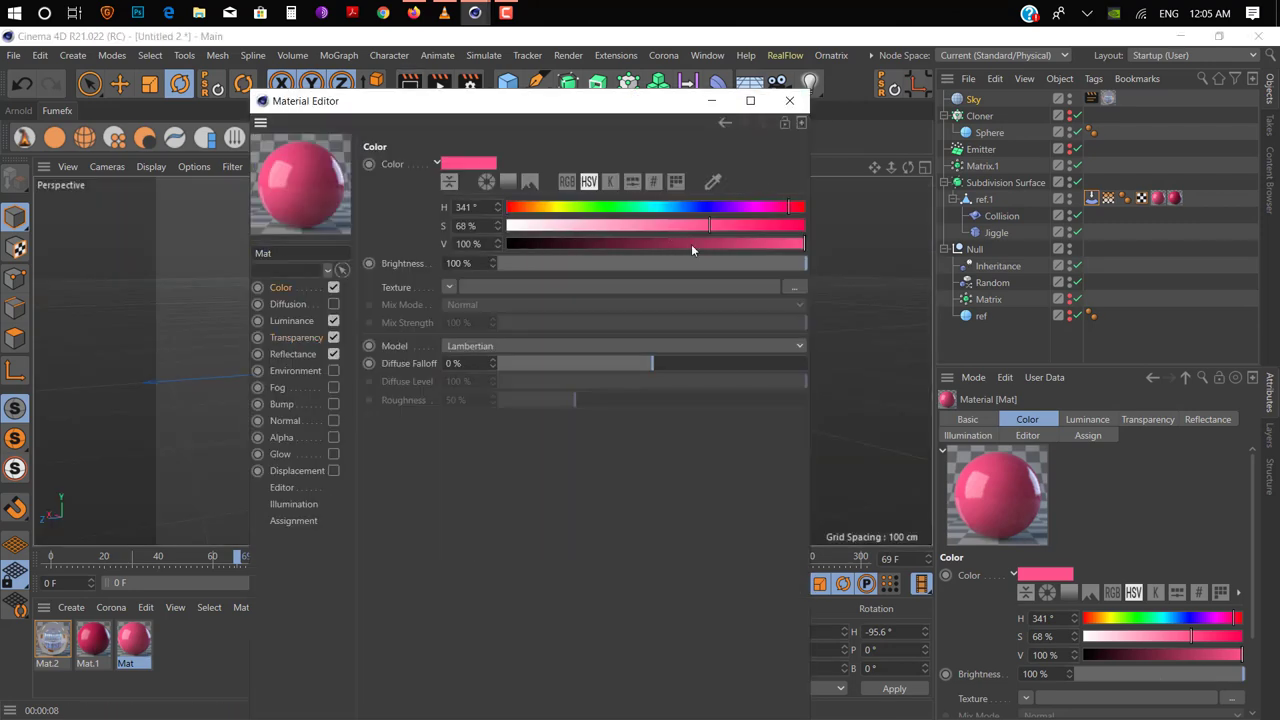
{"action": "left_click_drag", "start_coordinate": [551, 101], "coordinate": [859, 116]}
{"action": "left_click", "coordinate": [600, 335]}
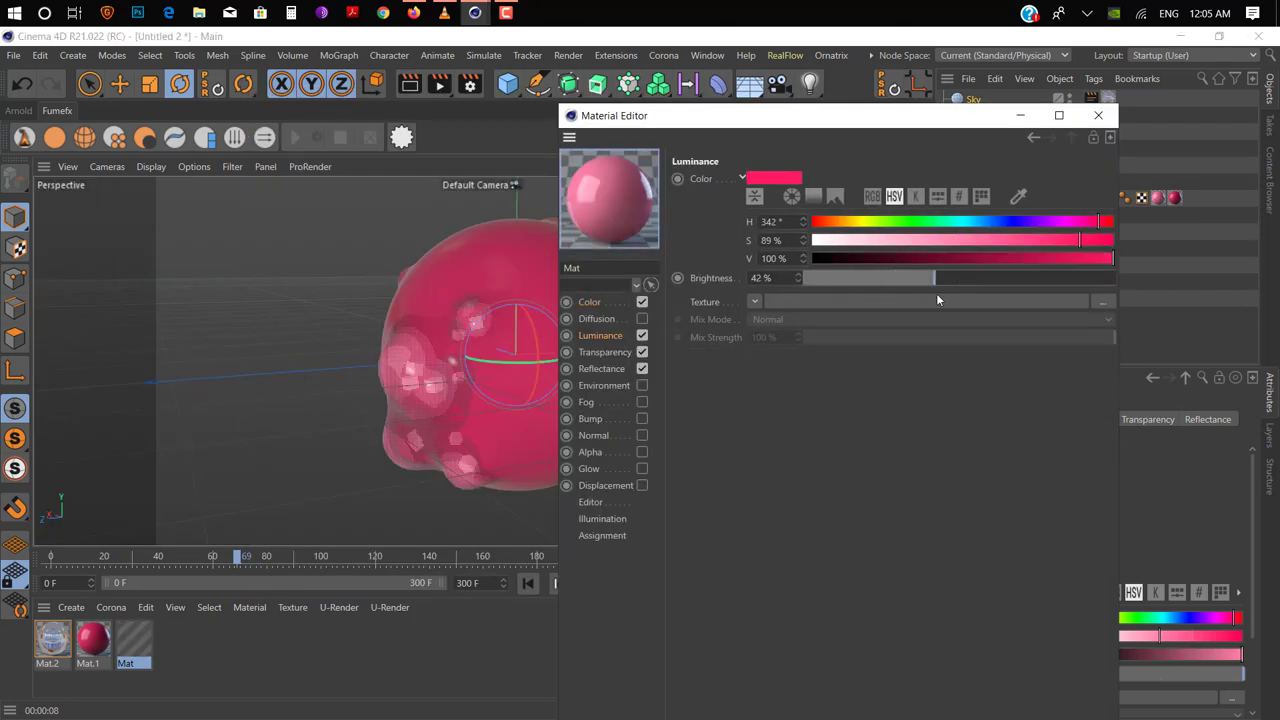
{"action": "left_click", "coordinate": [410, 86]}
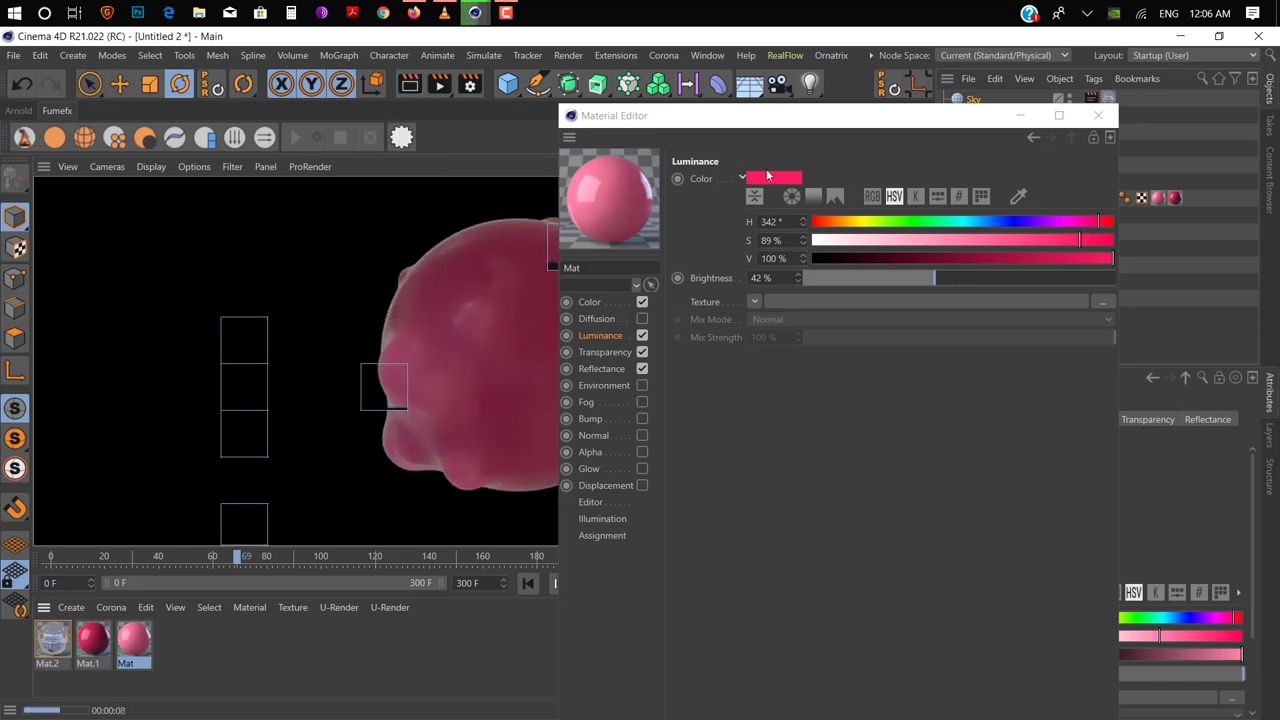
- Orbit around the blob and start a fresh render with Ctrl+R
{"action": "left_click", "coordinate": [390, 377]}
{"action": "left_click_drag", "start_coordinate": [357, 411], "coordinate": [434, 380], "text": "alt"}
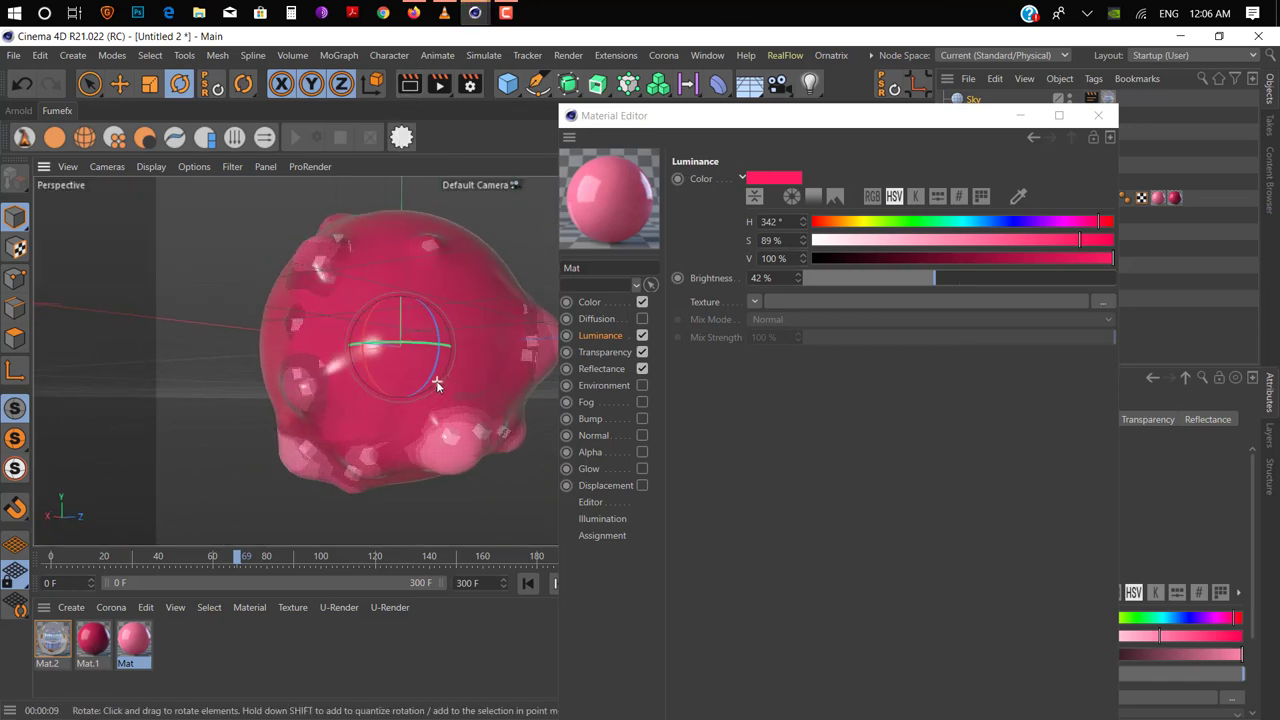
{"action": "left_click", "coordinate": [1020, 115]}
{"action": "left_click", "coordinate": [409, 92]}
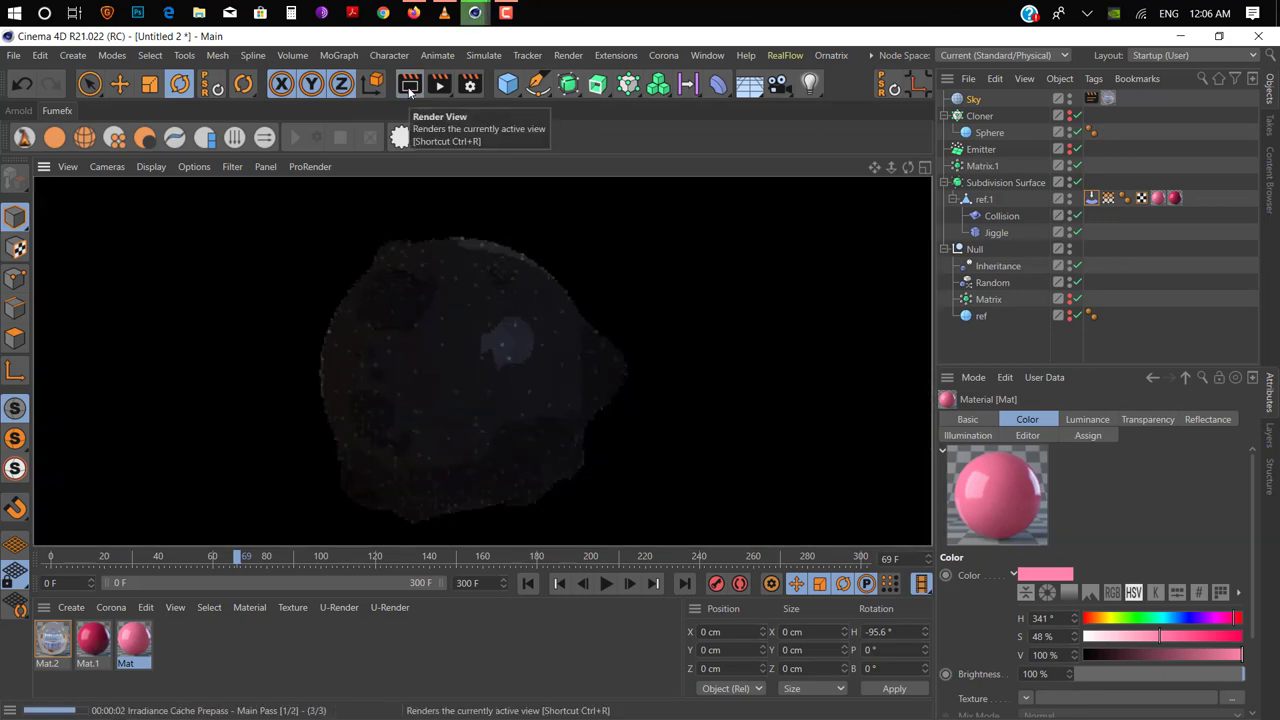